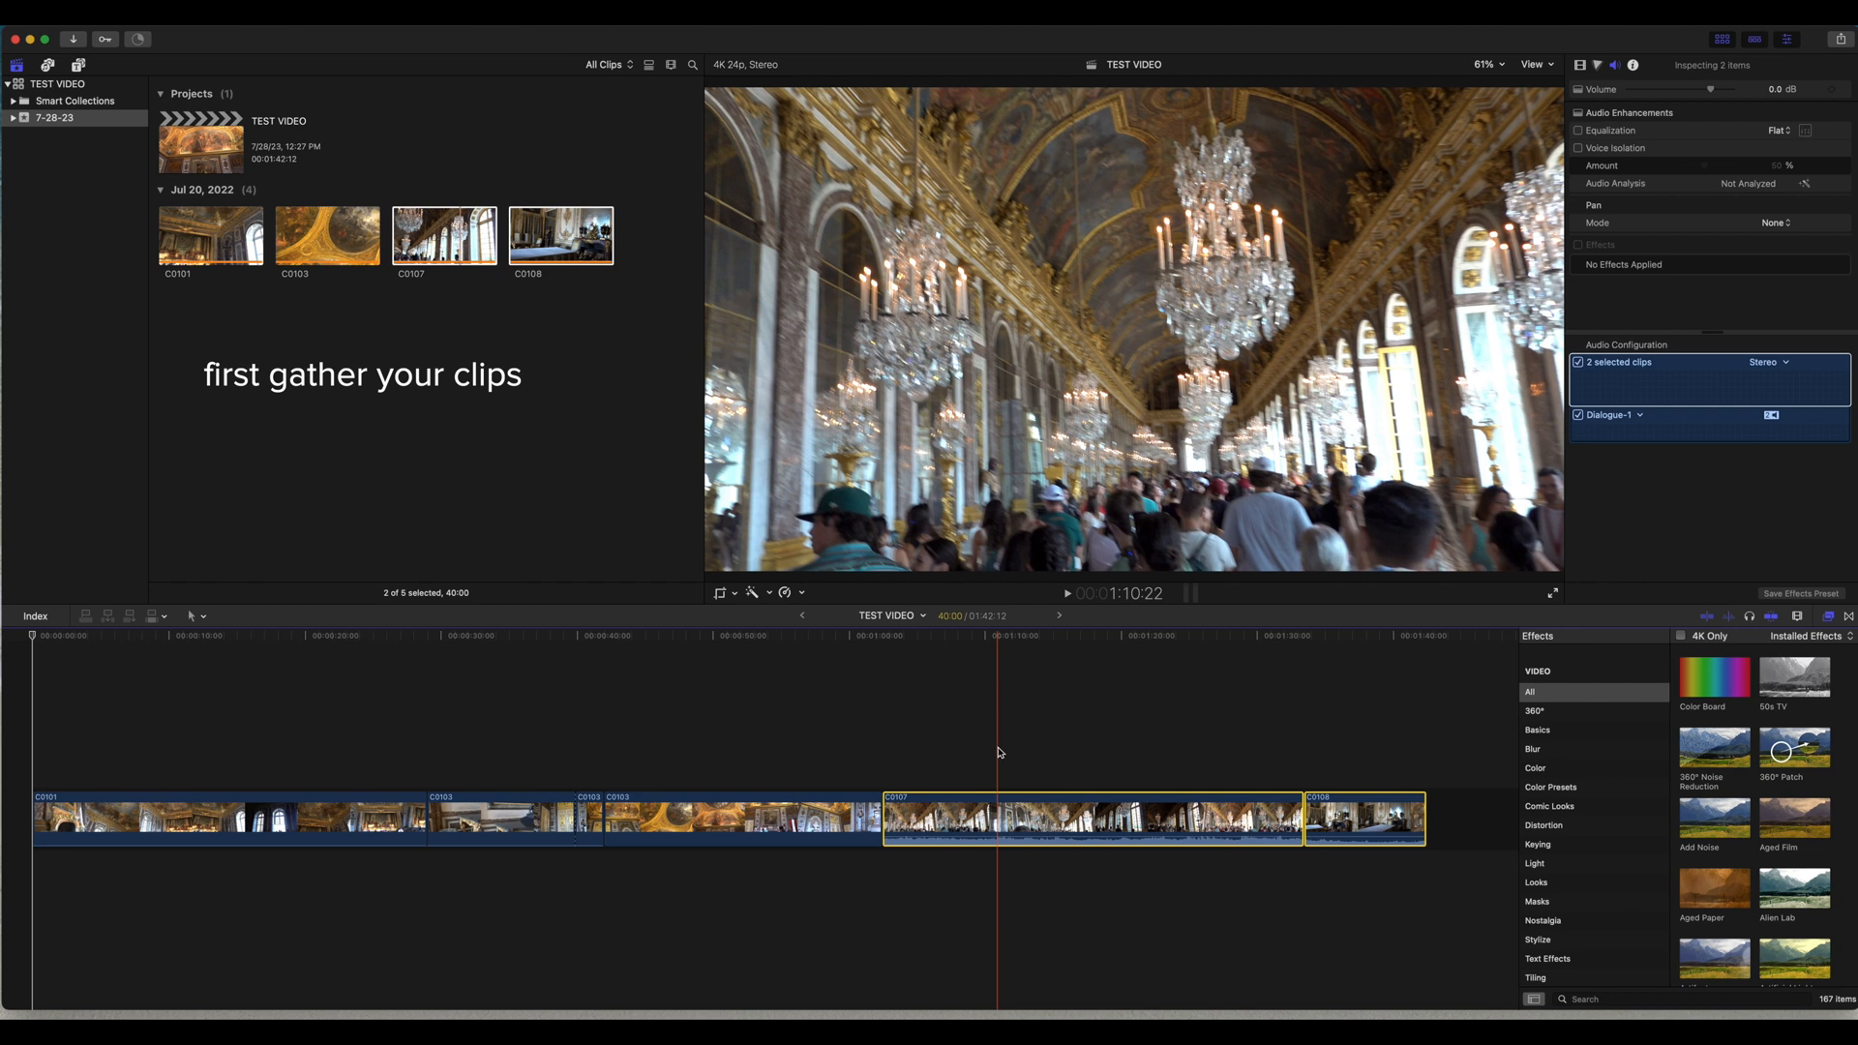
# - Select the C0107 clip in the timeline and browse the available video and audio effects
pyautogui.press('Left')
pyautogui.press('Left')
pyautogui.press('Left')
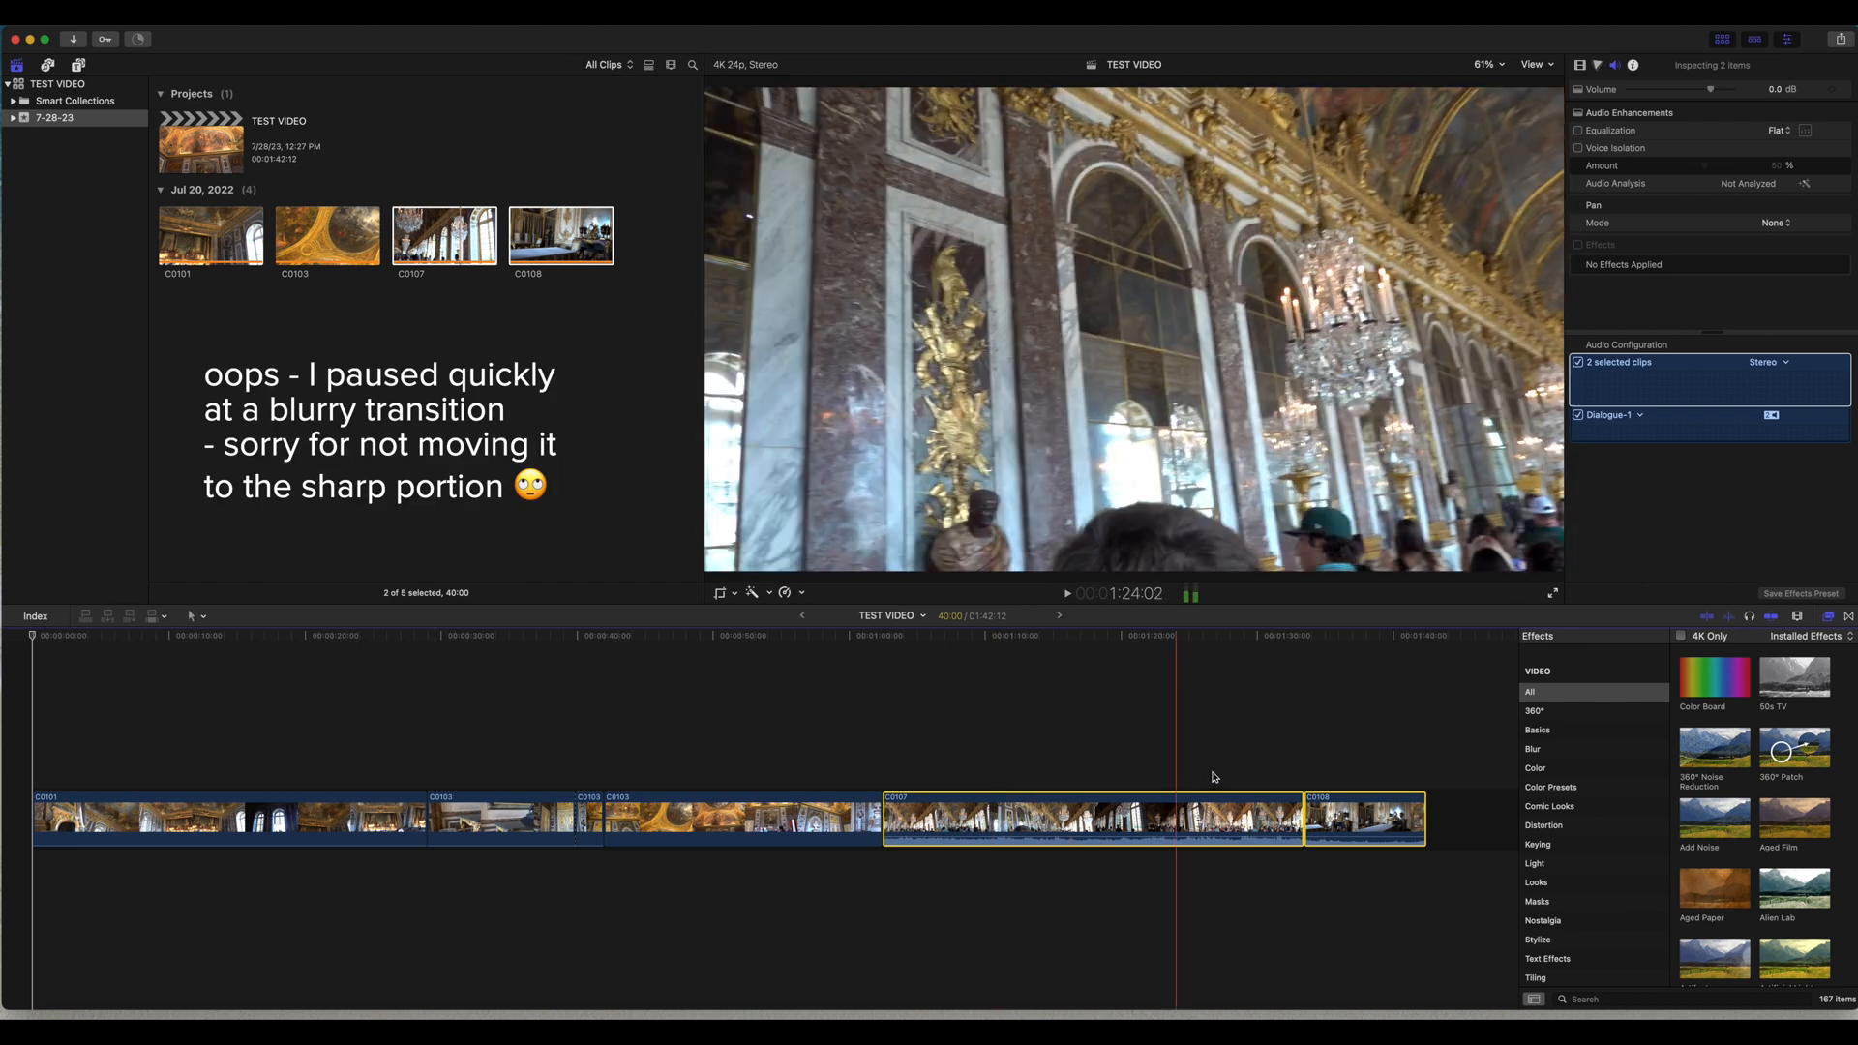
pyautogui.click(1090, 812)
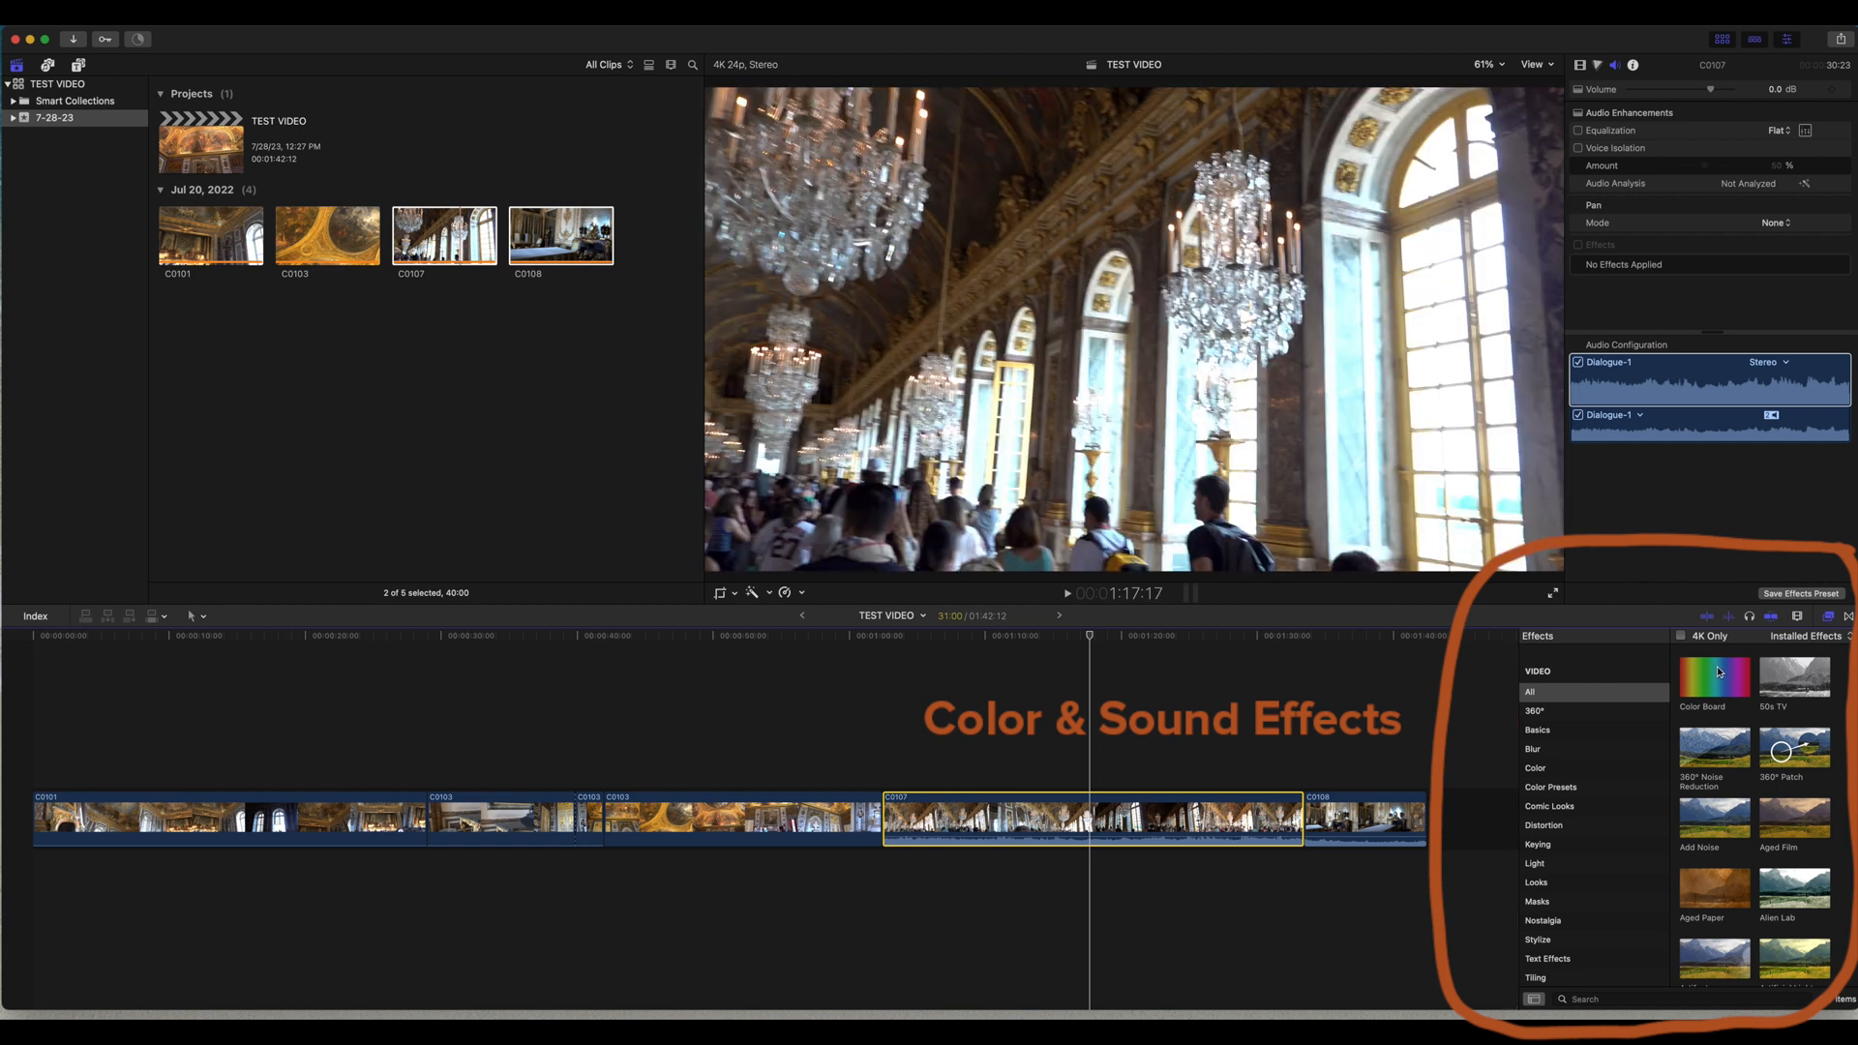
pyautogui.click(1544, 677)
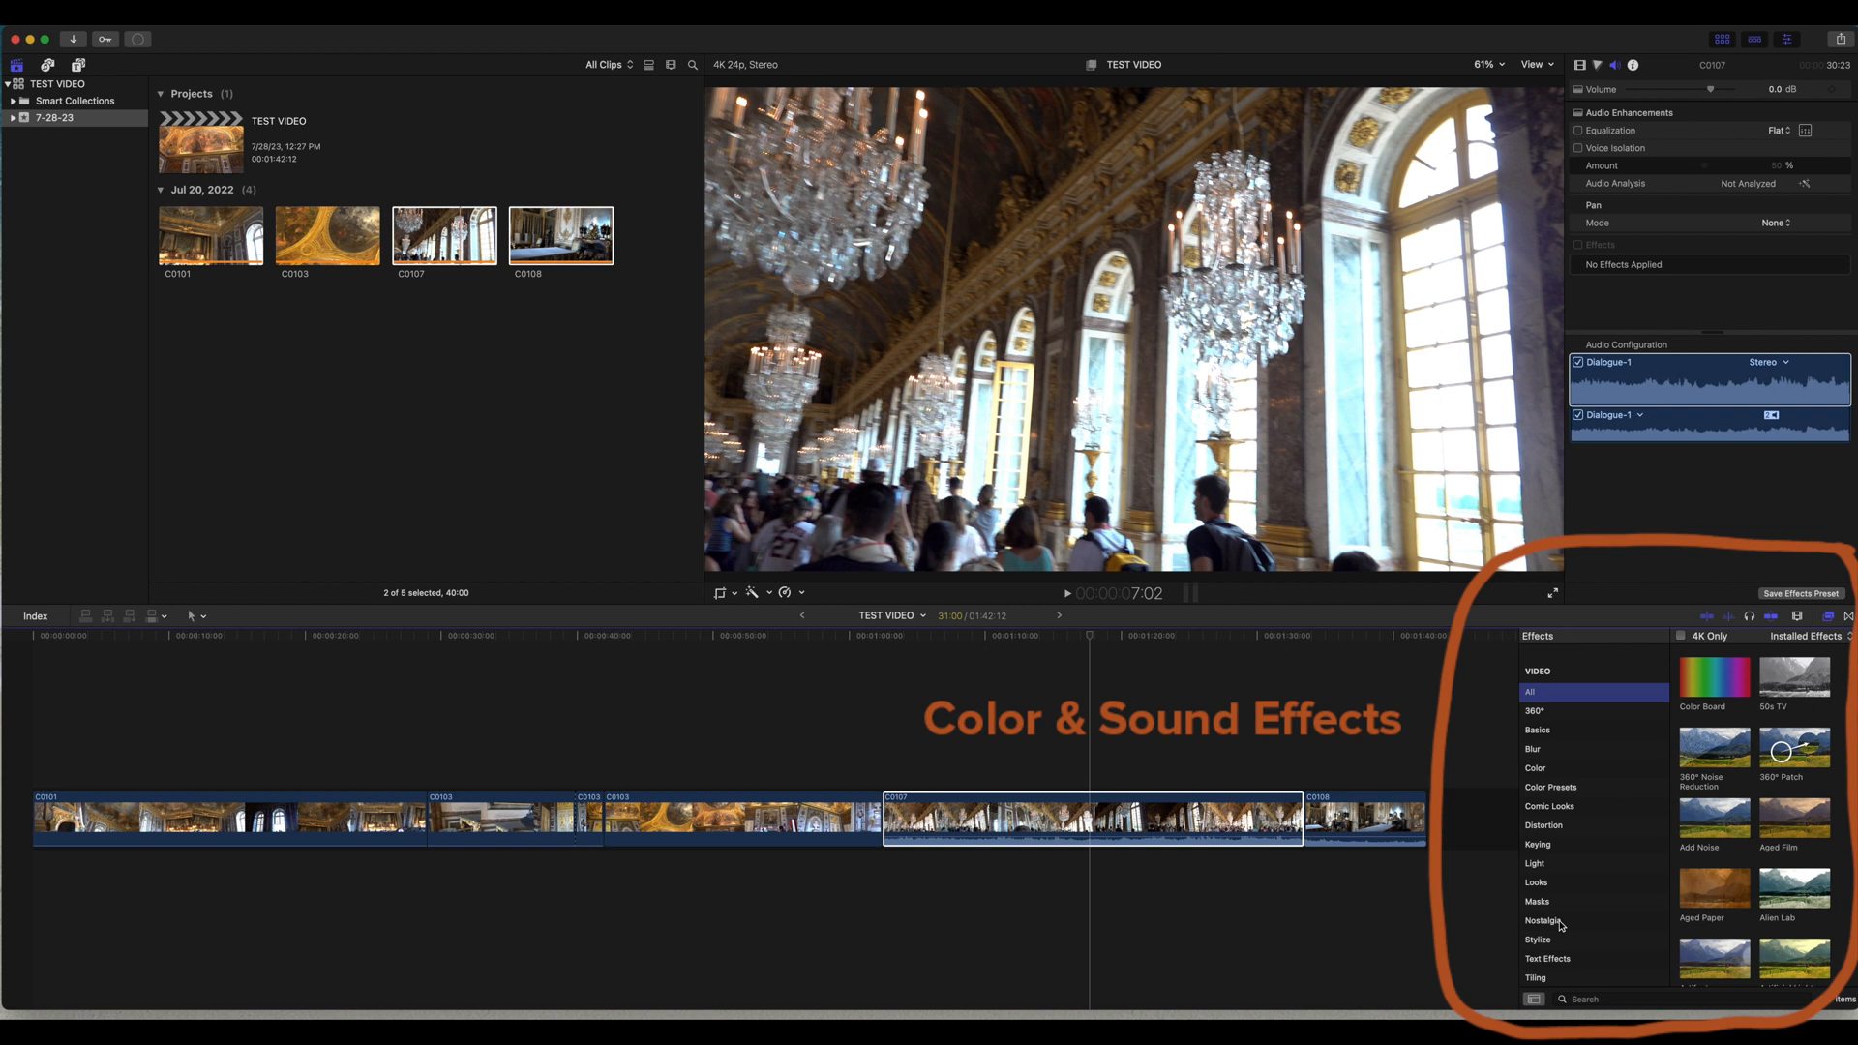
pyautogui.scroll(-3, 1559, 926)
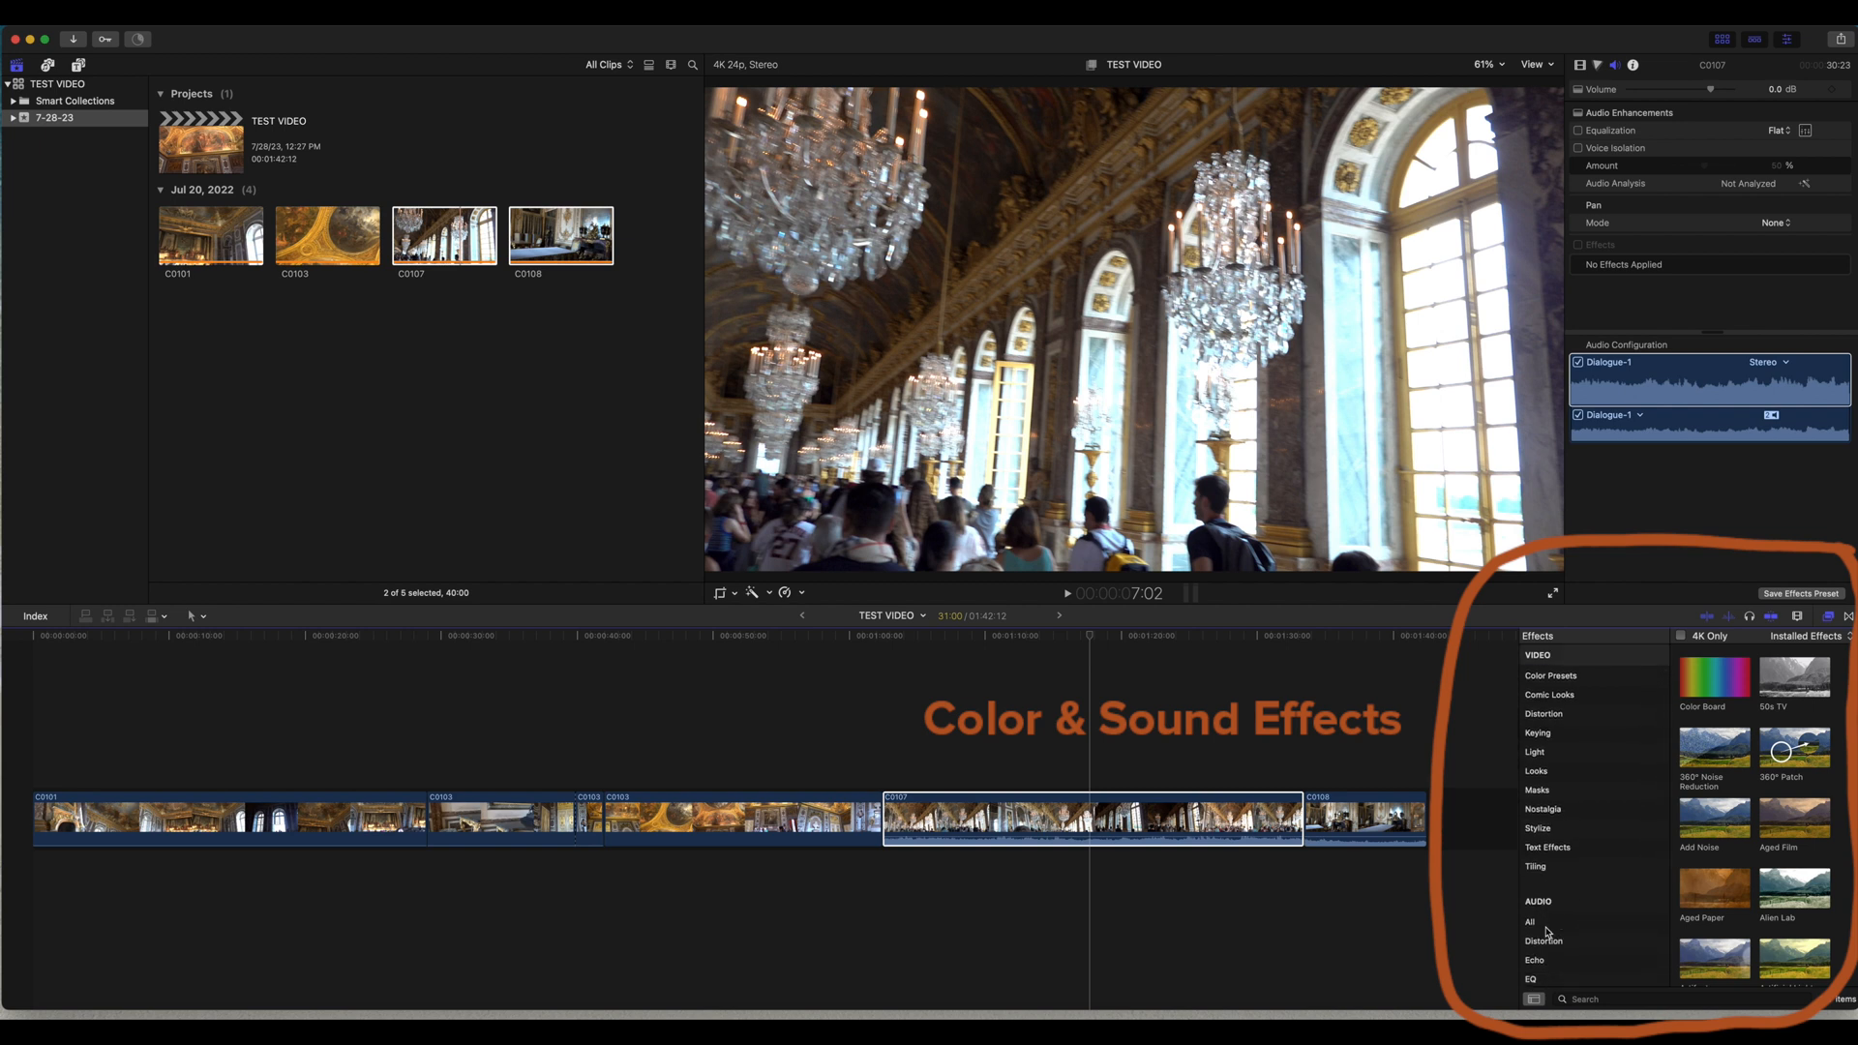
pyautogui.click(1537, 927)
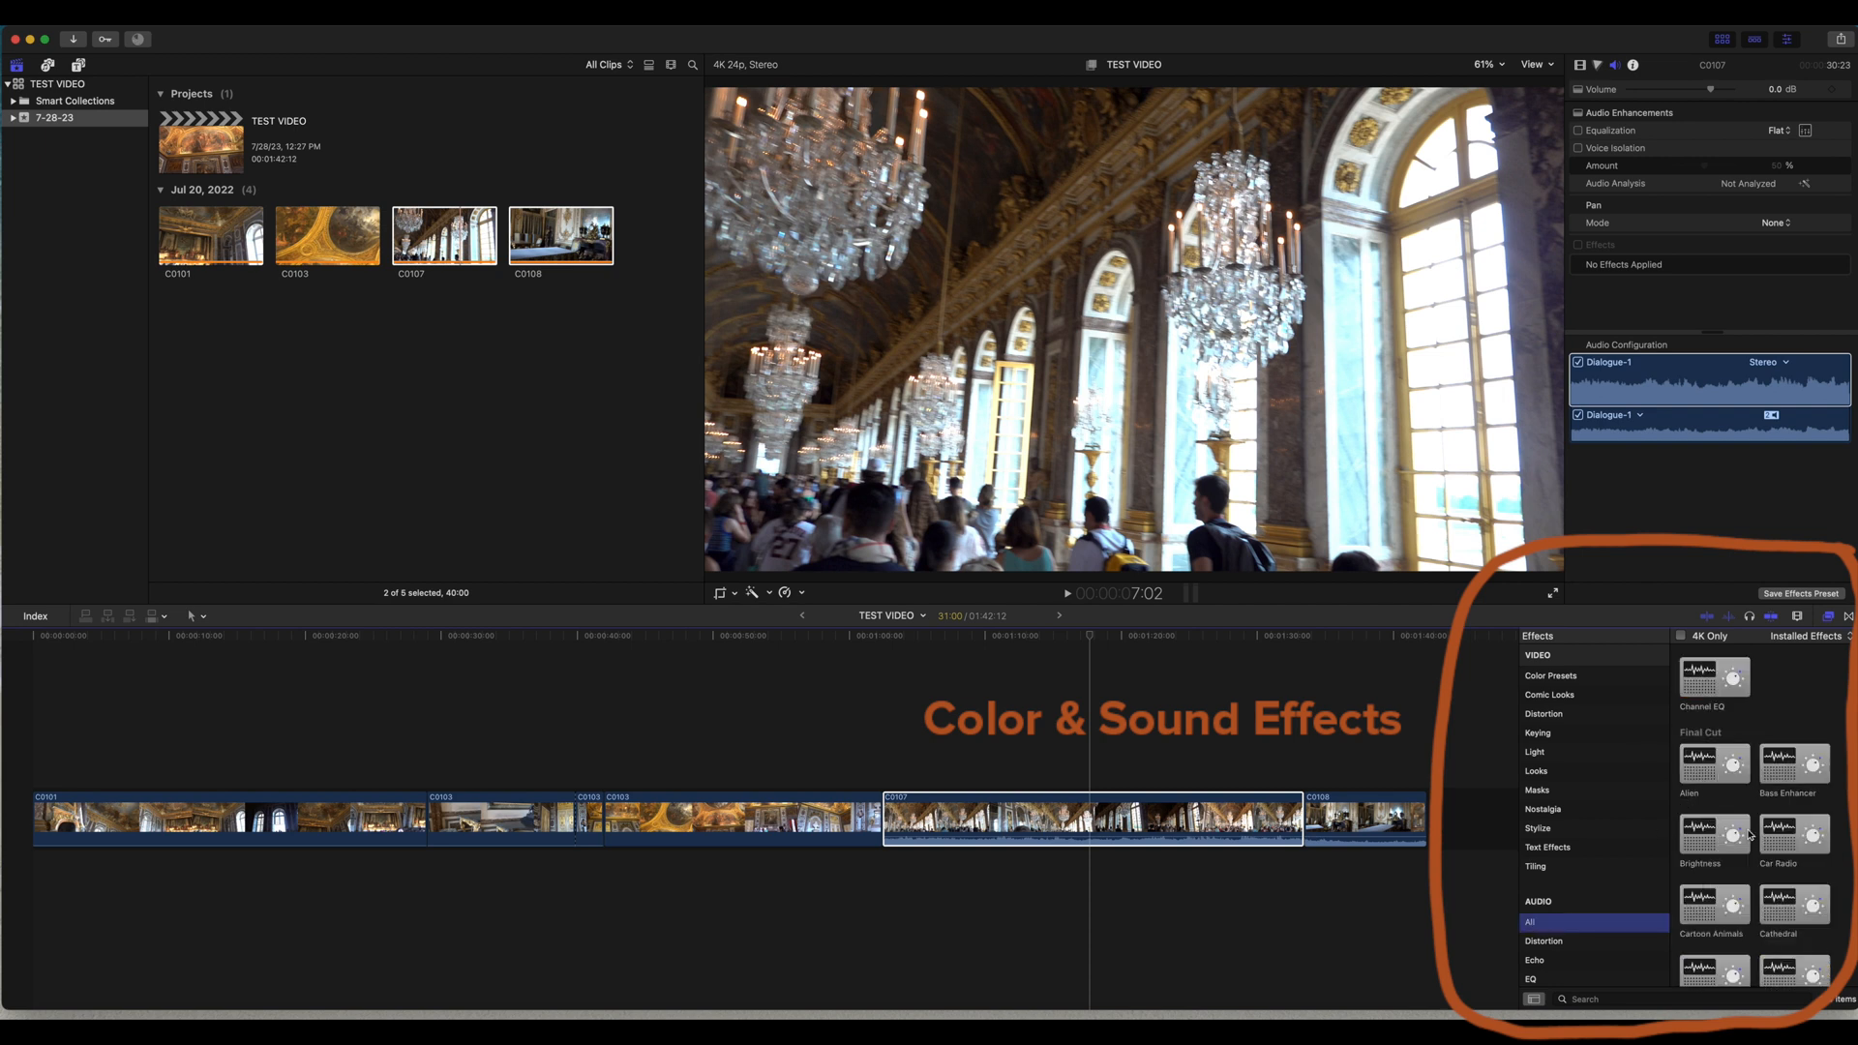
pyautogui.scroll(-2, 1641, 919)
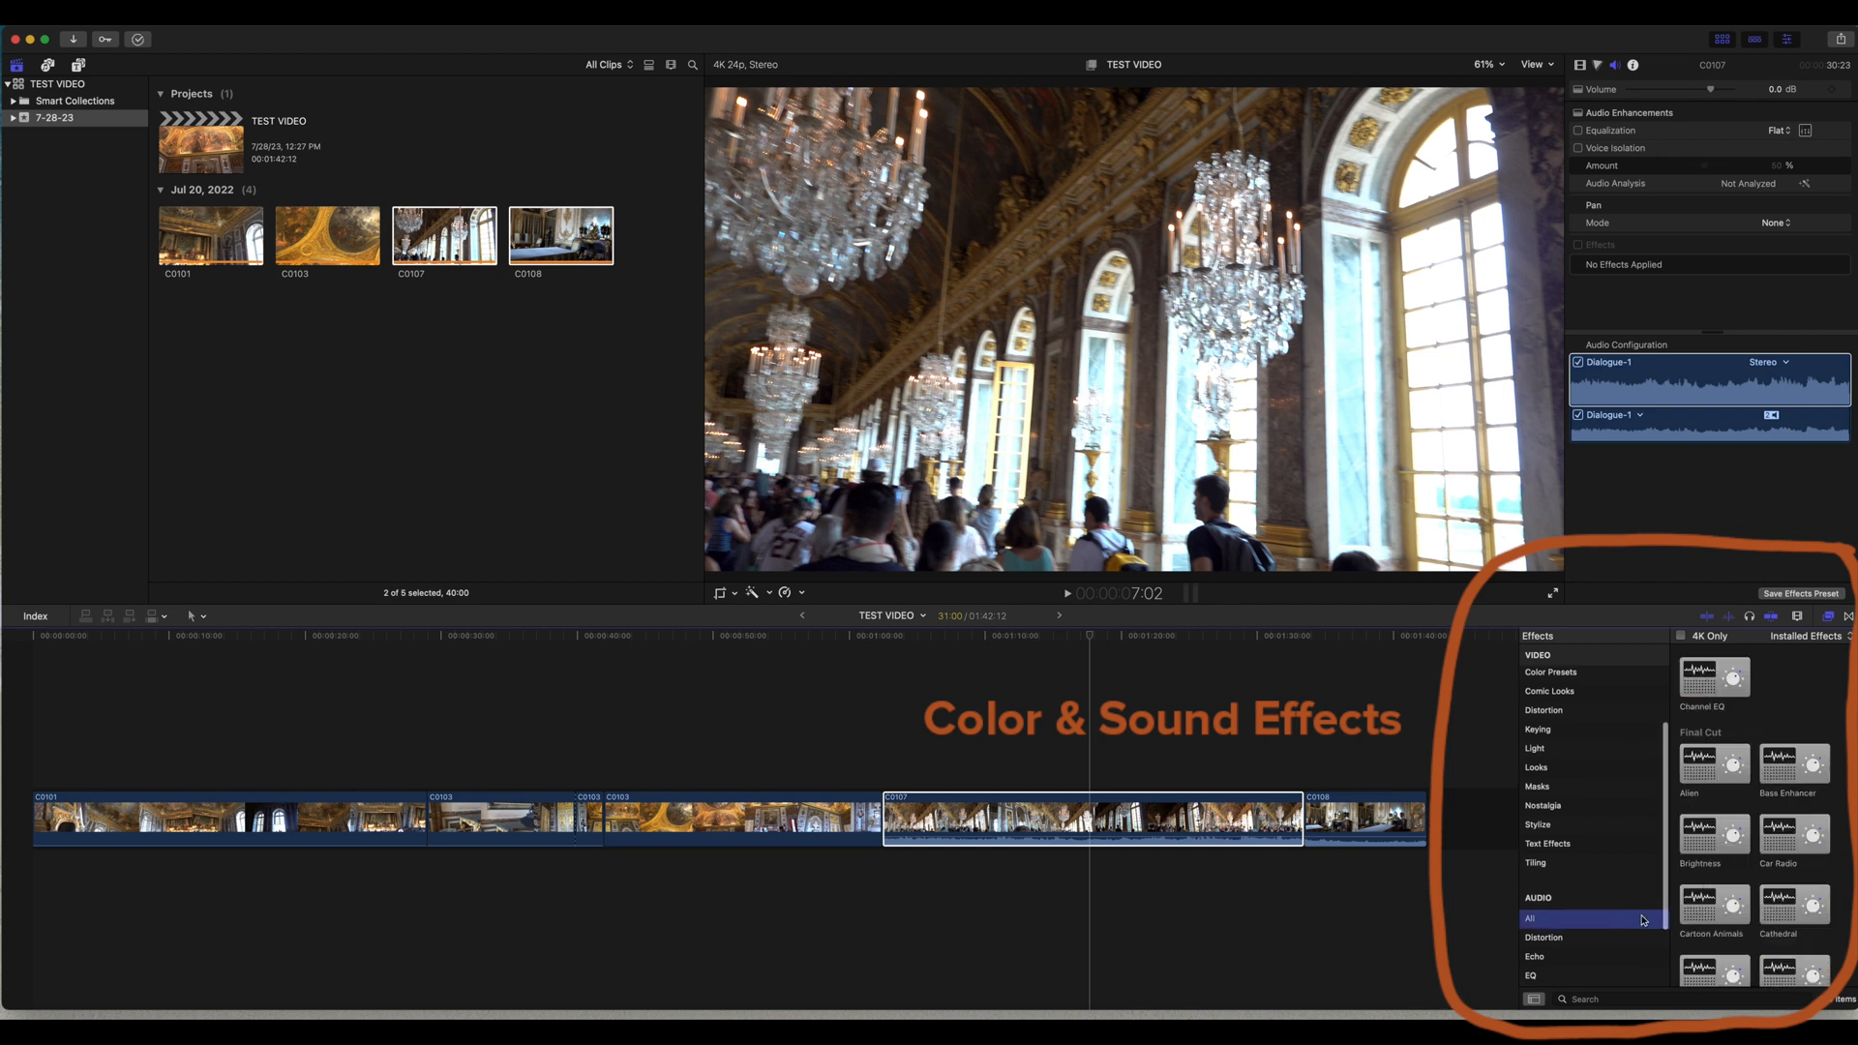
pyautogui.scroll(5, 1610, 895)
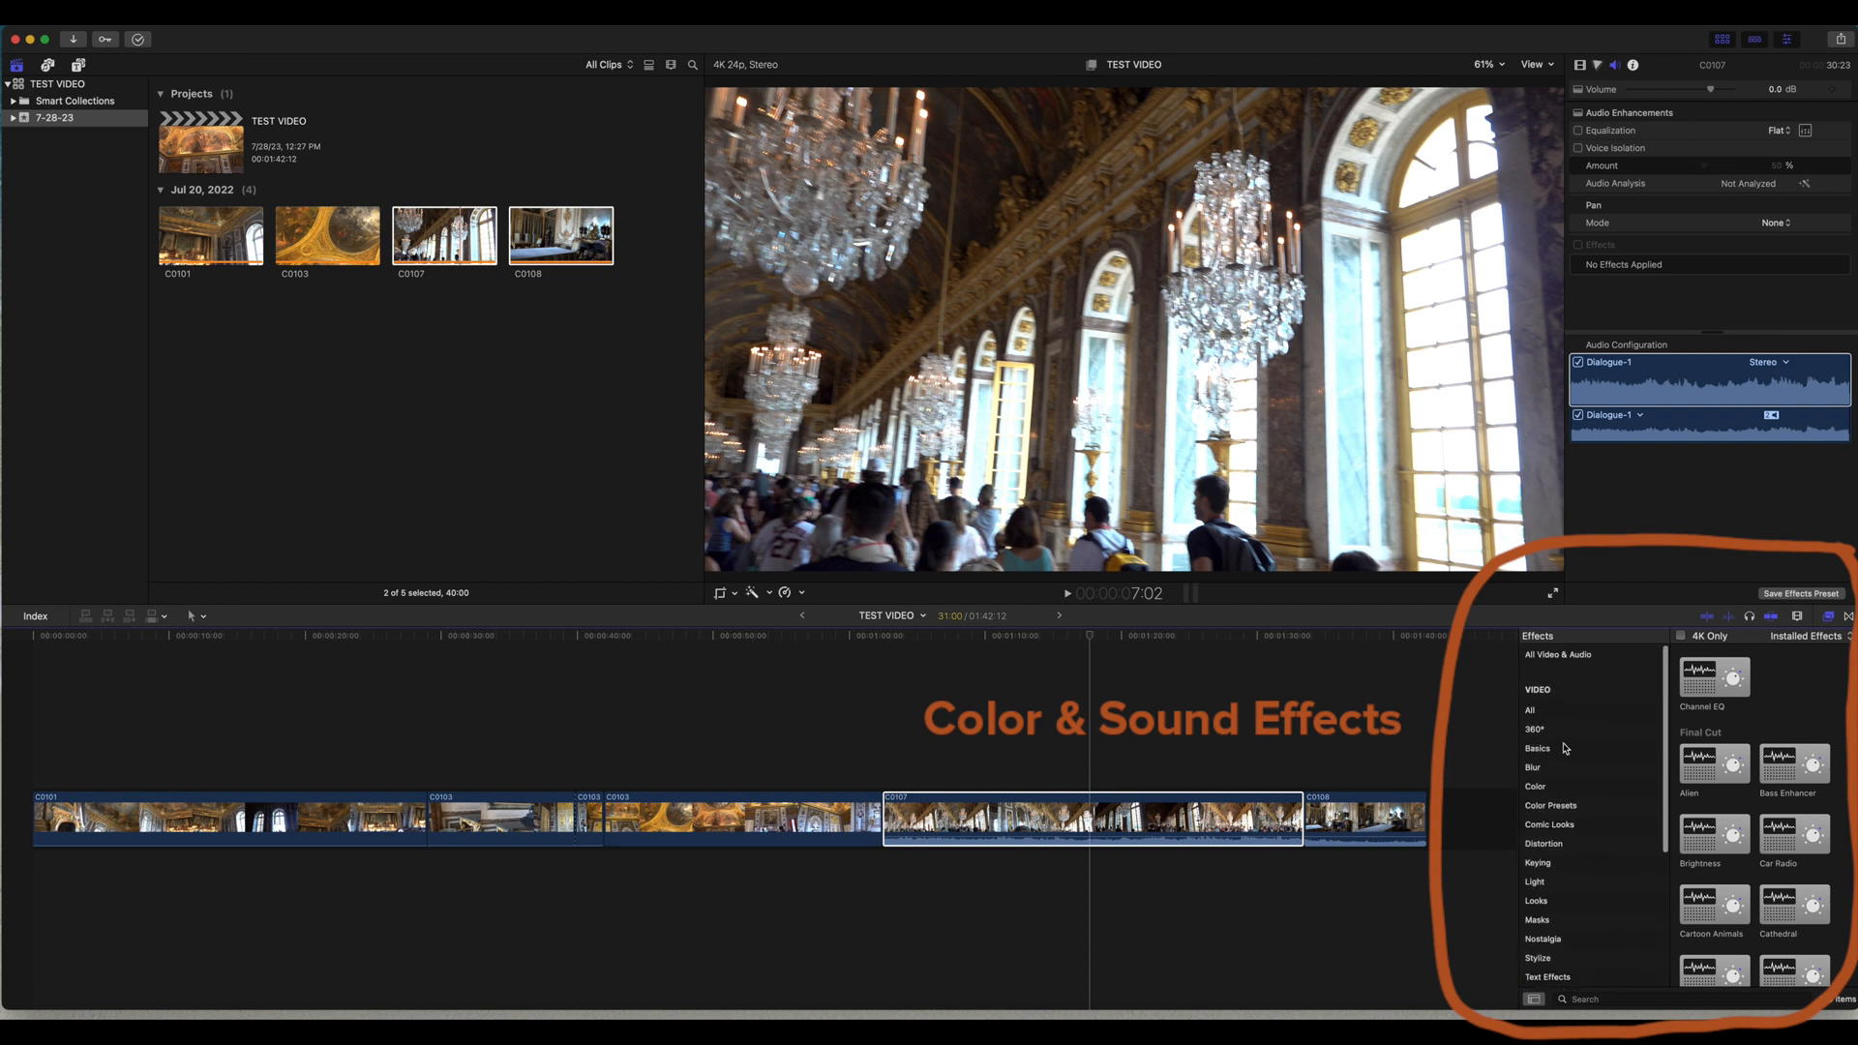
pyautogui.click(1539, 712)
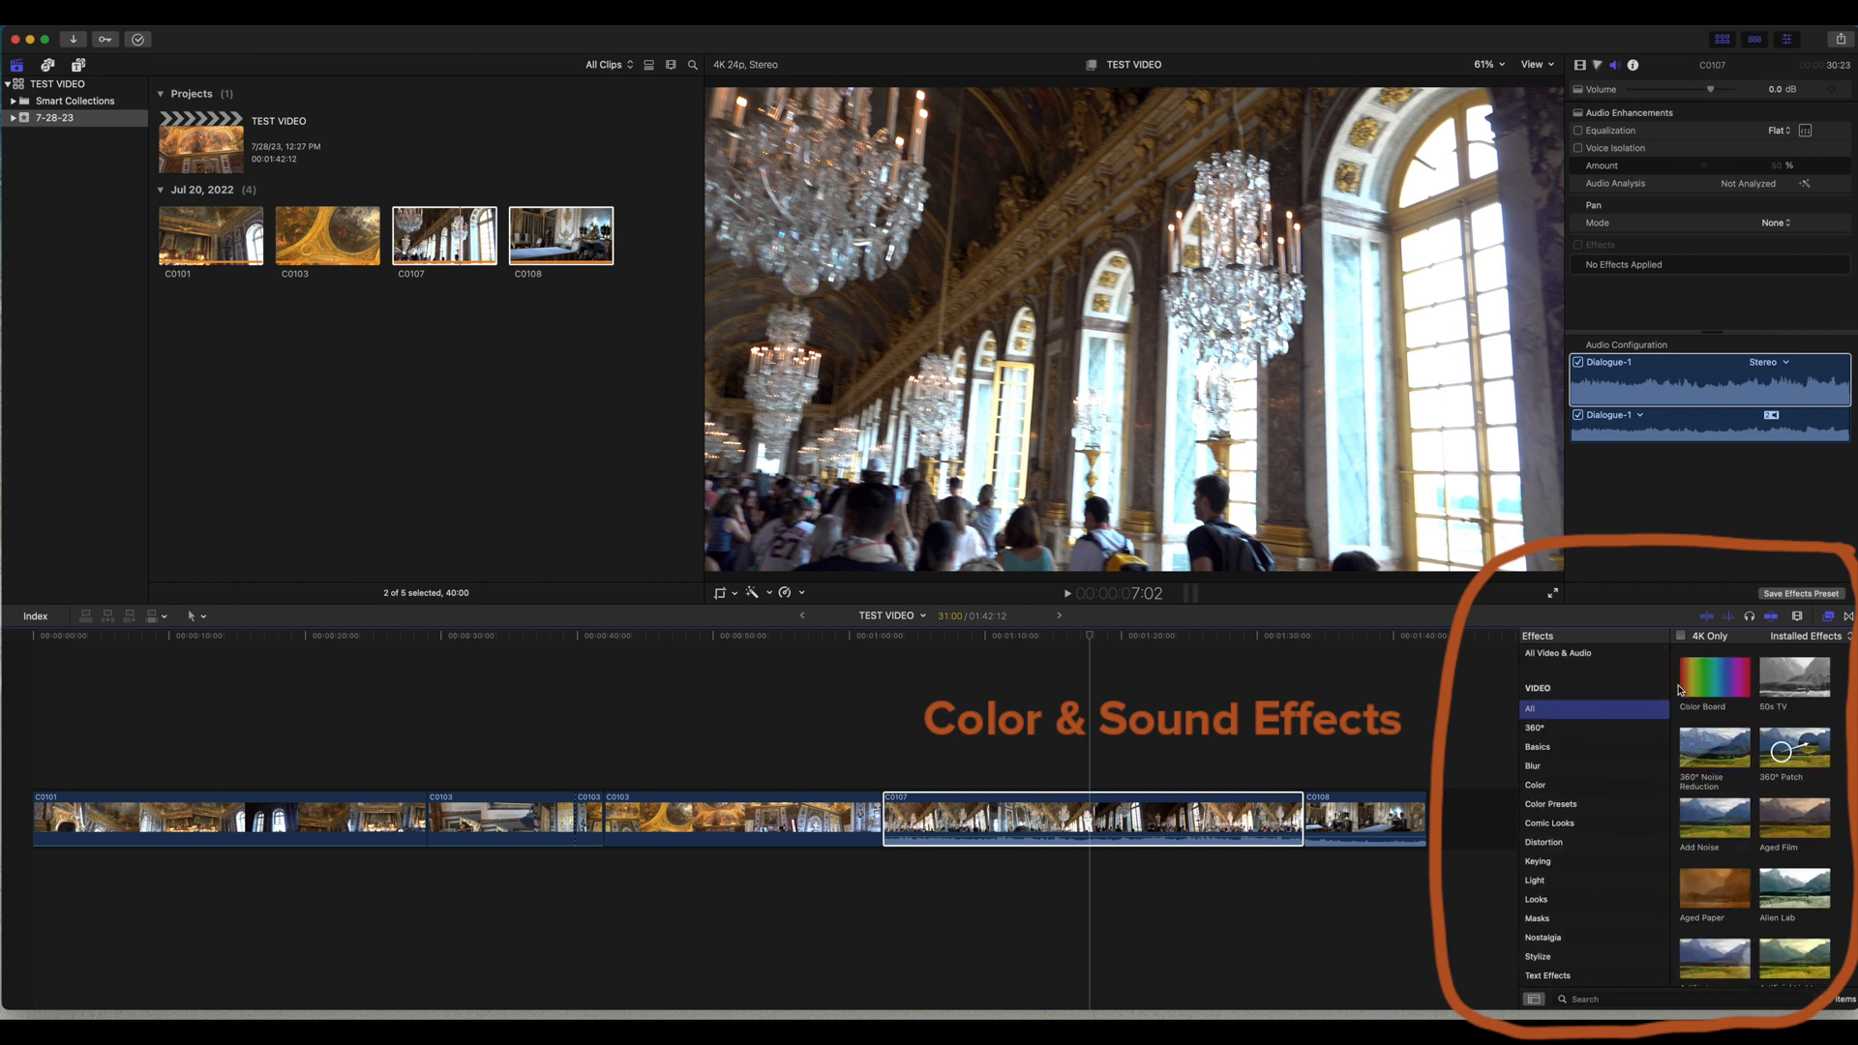
# - Apply the Color Board effect to clip C0107 and show its color correction controls
pyautogui.click(1680, 687)
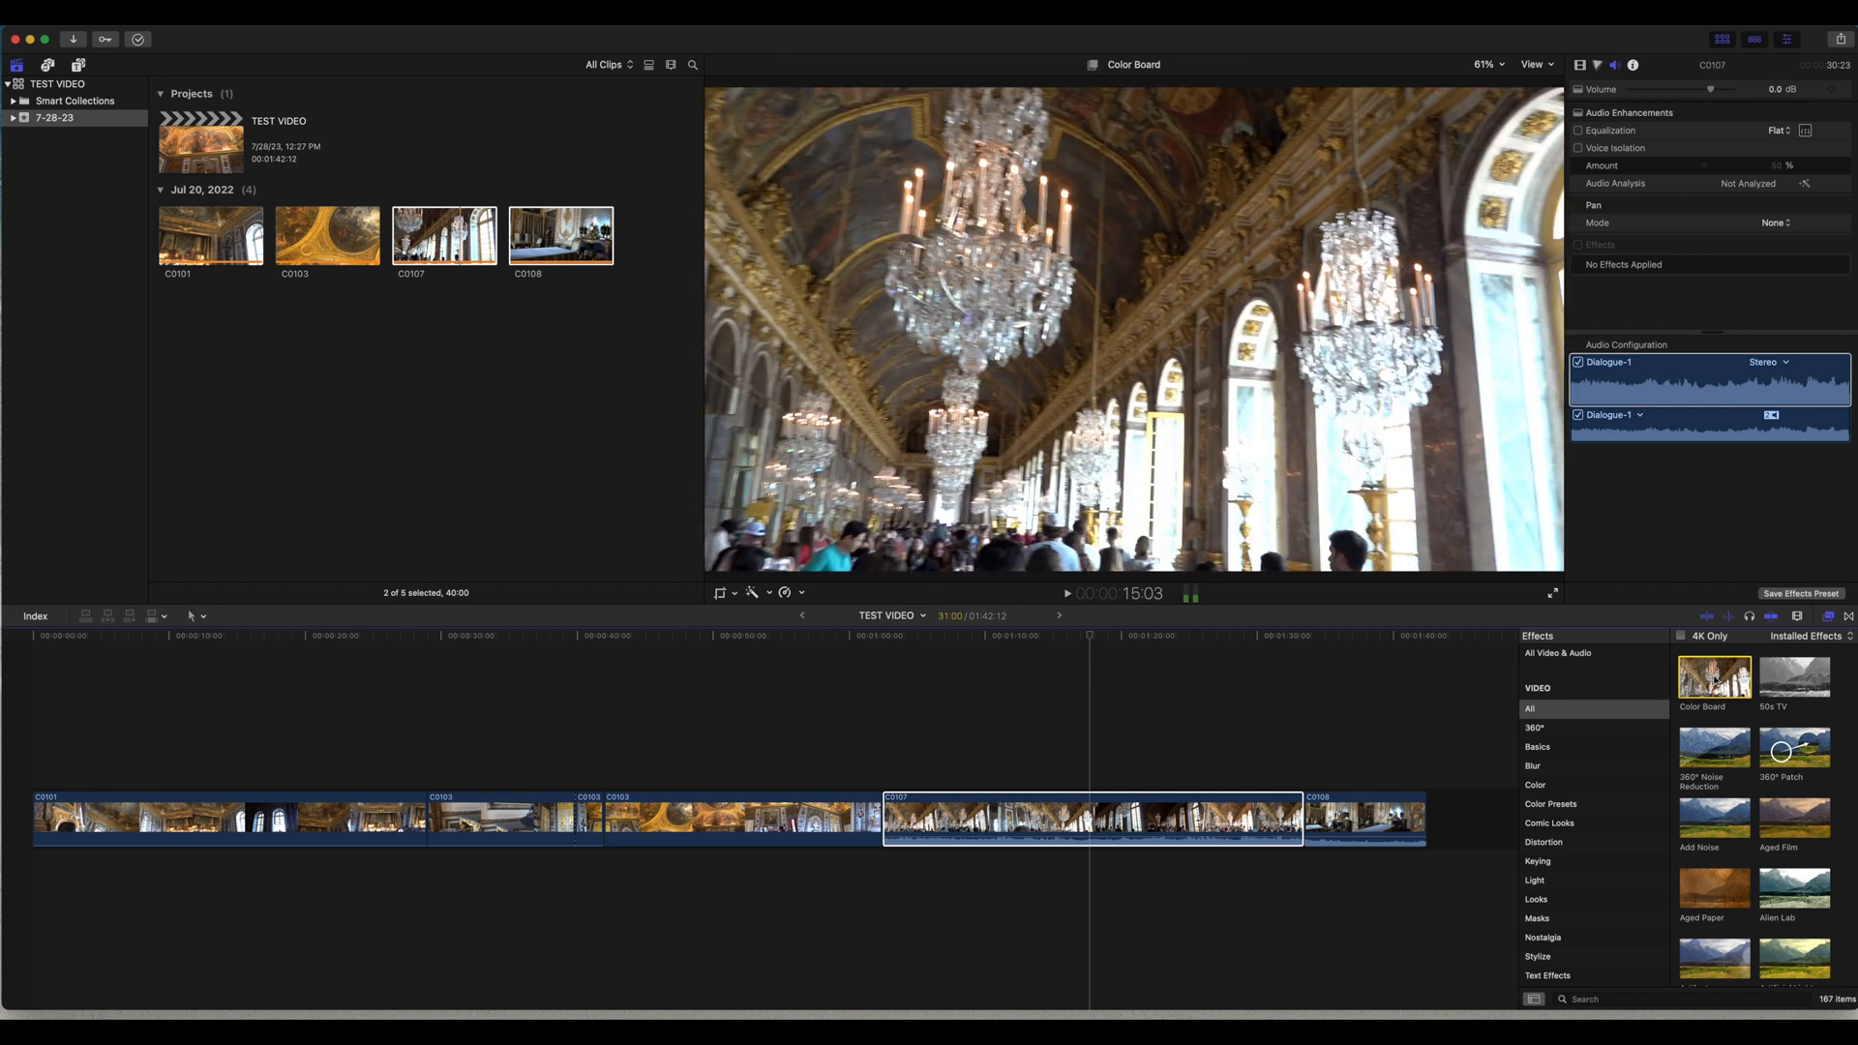
pyautogui.moveTo(1712, 681); pyautogui.dragTo(1056, 813)
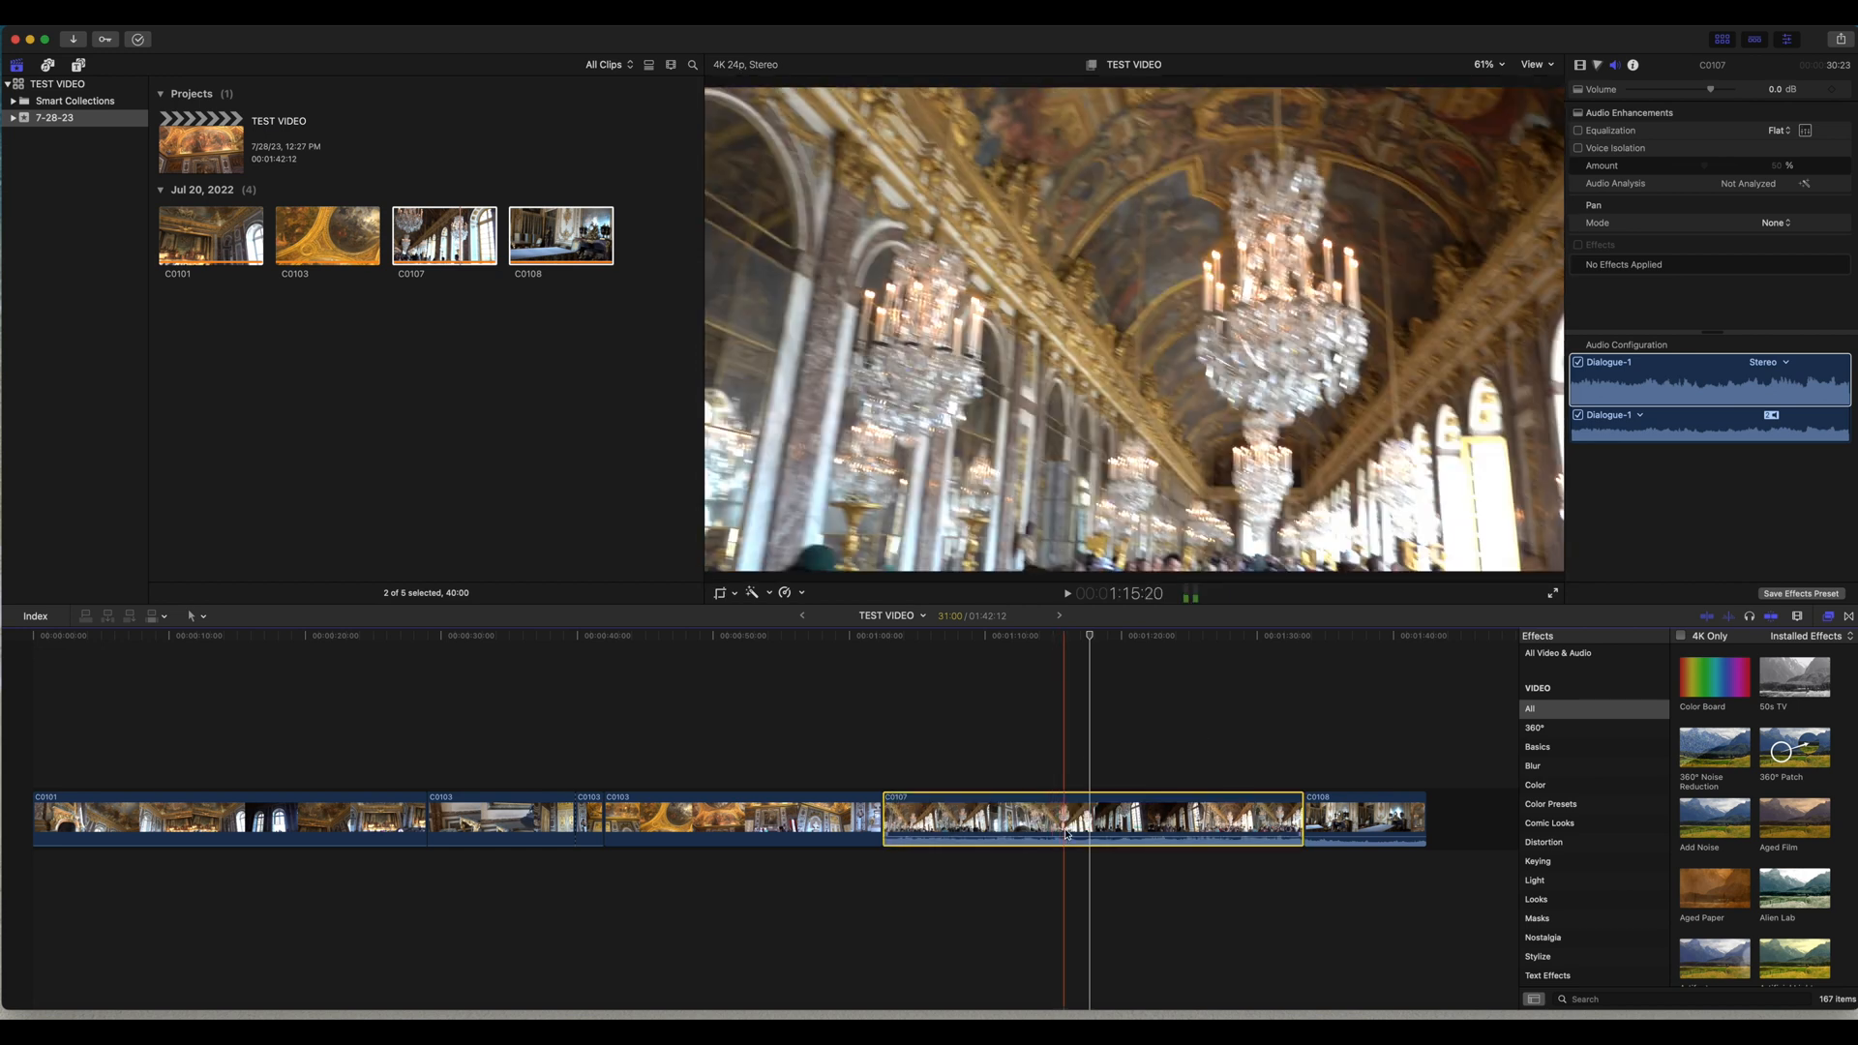
pyautogui.click(1598, 64)
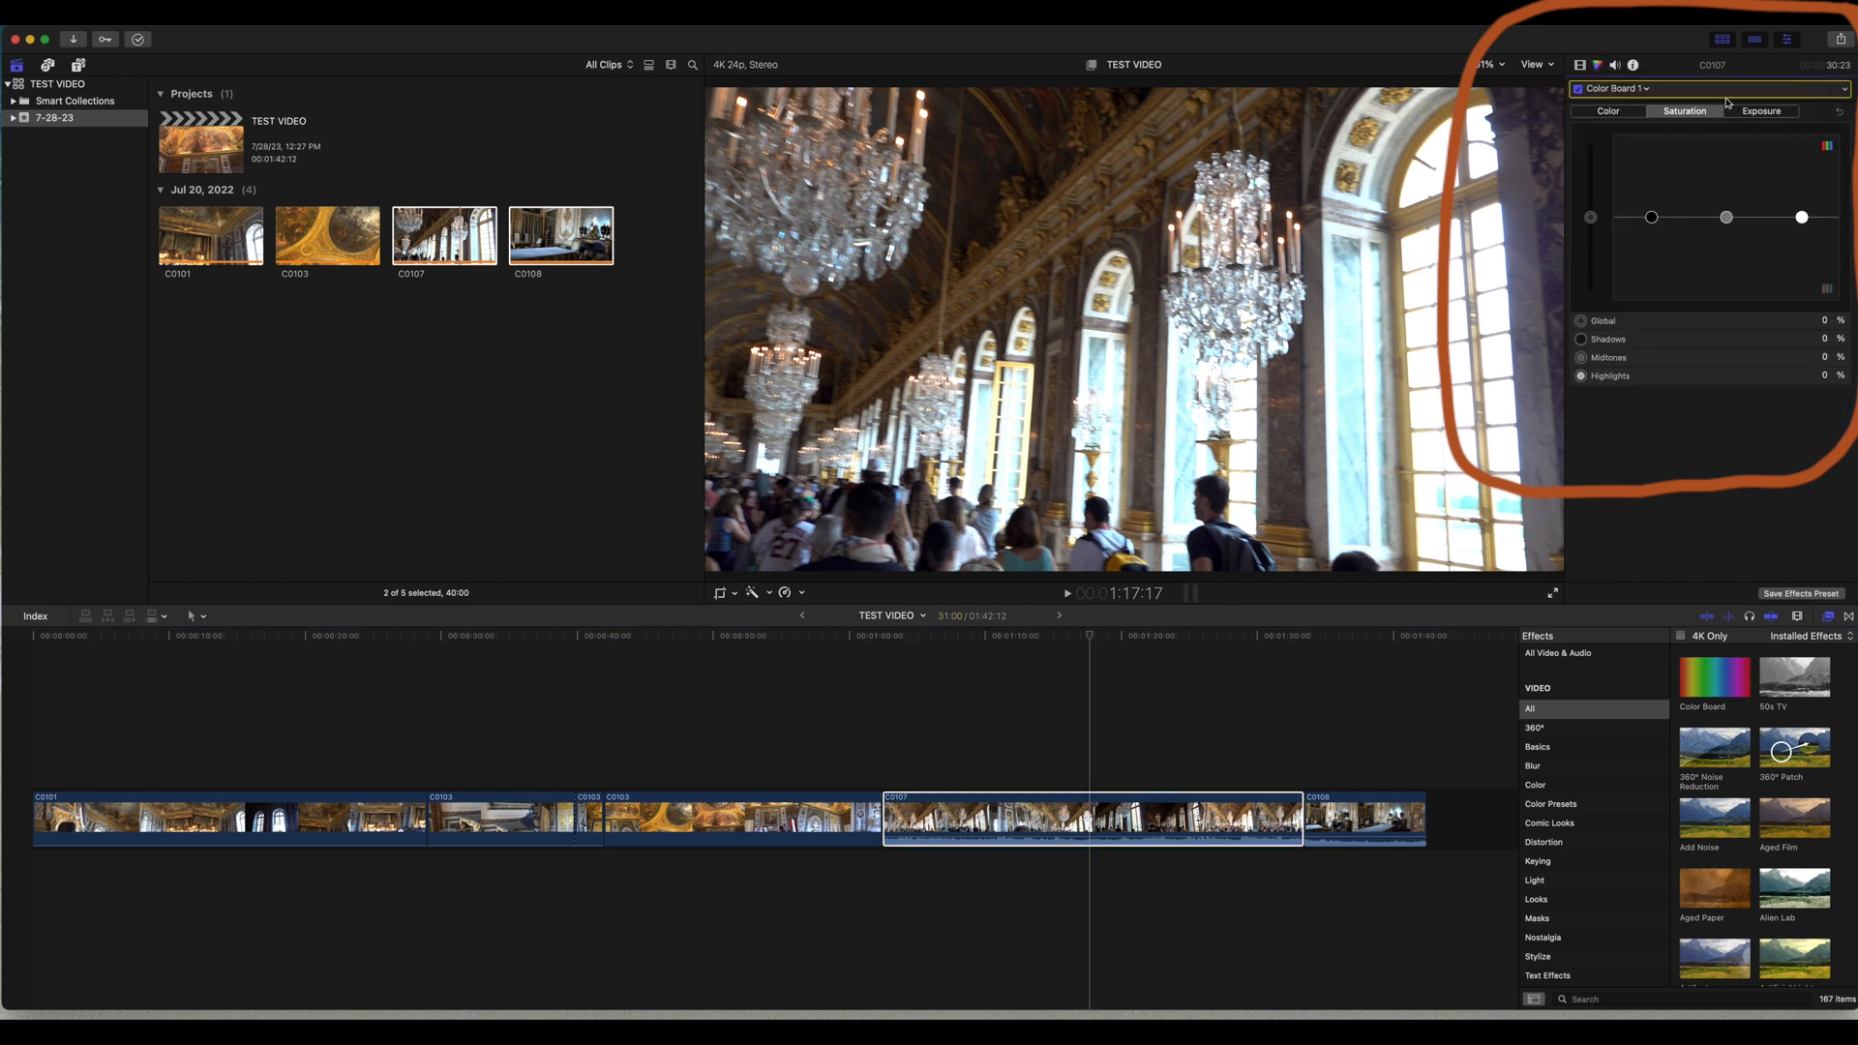
# - Try the single and all-wheels layouts of C0107's color wheels, shift the Global wheel's tint, and undo that shift
pyautogui.click(1206, 837)
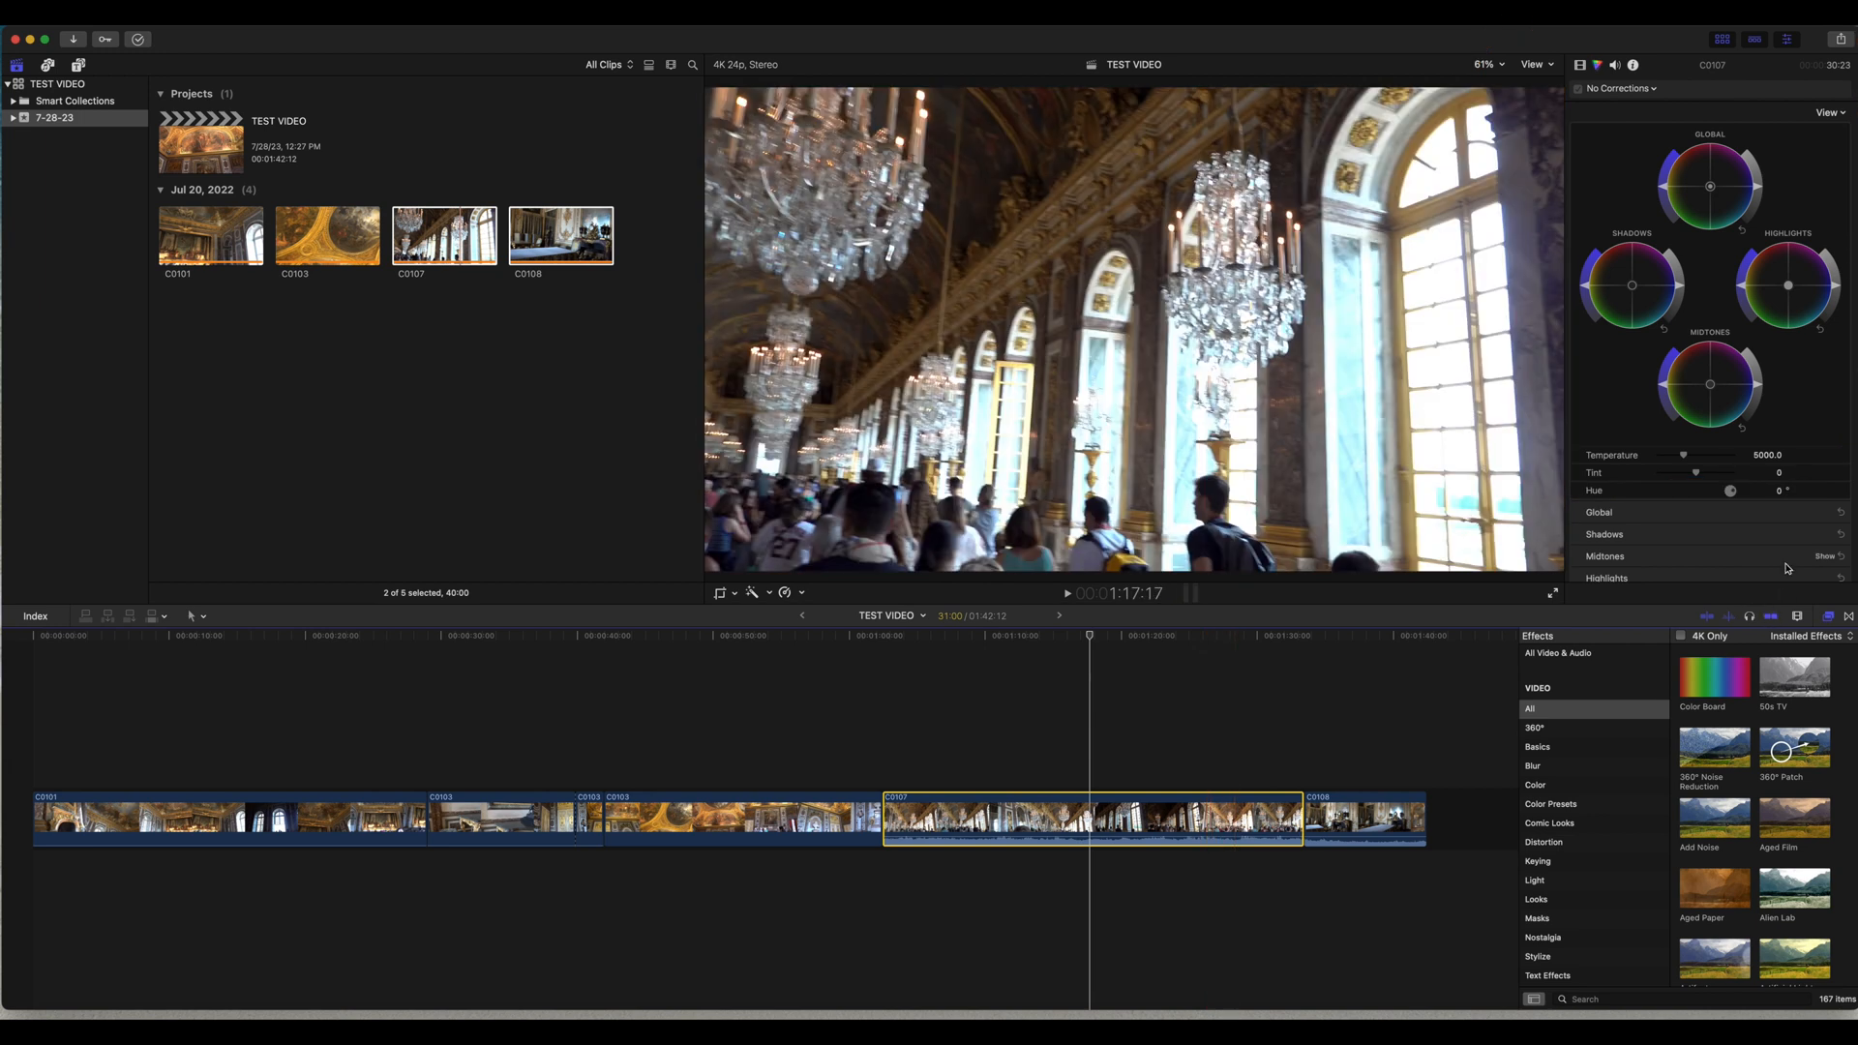
pyautogui.click(1845, 117)
pyautogui.click(1829, 140)
pyautogui.click(1843, 118)
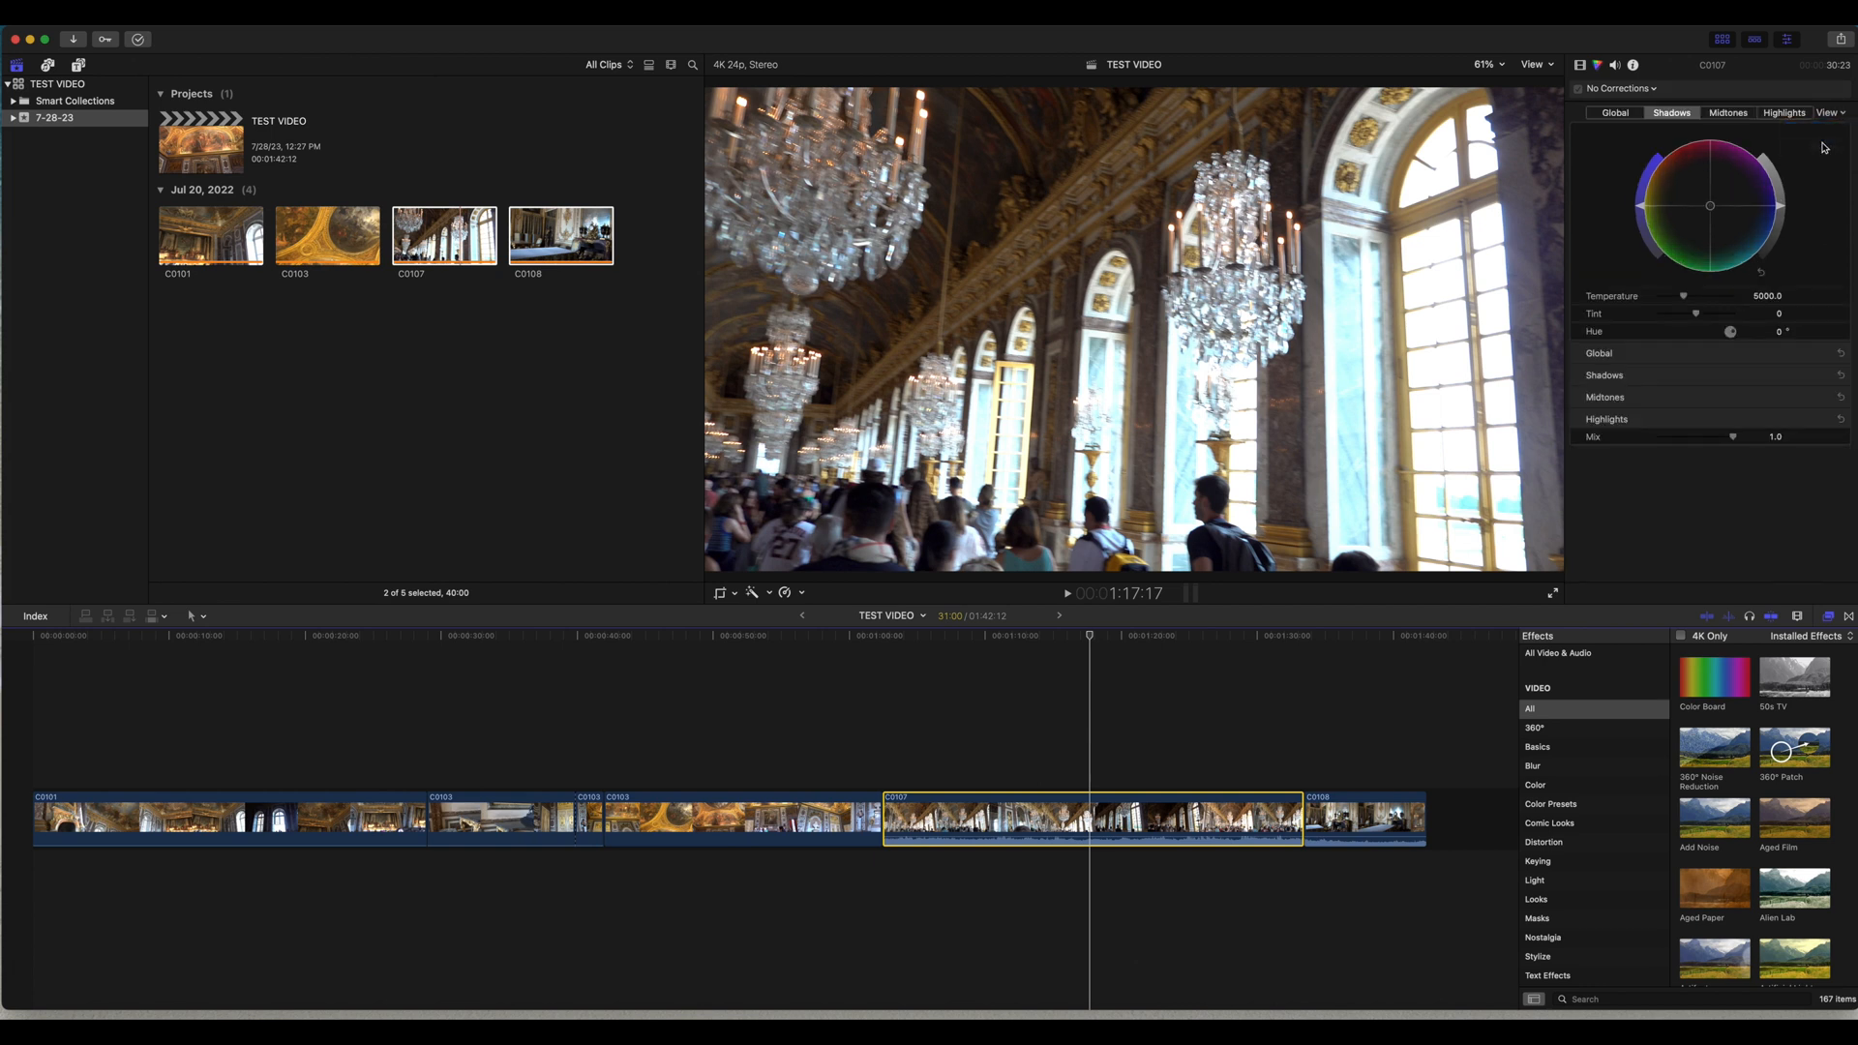
pyautogui.click(1787, 141)
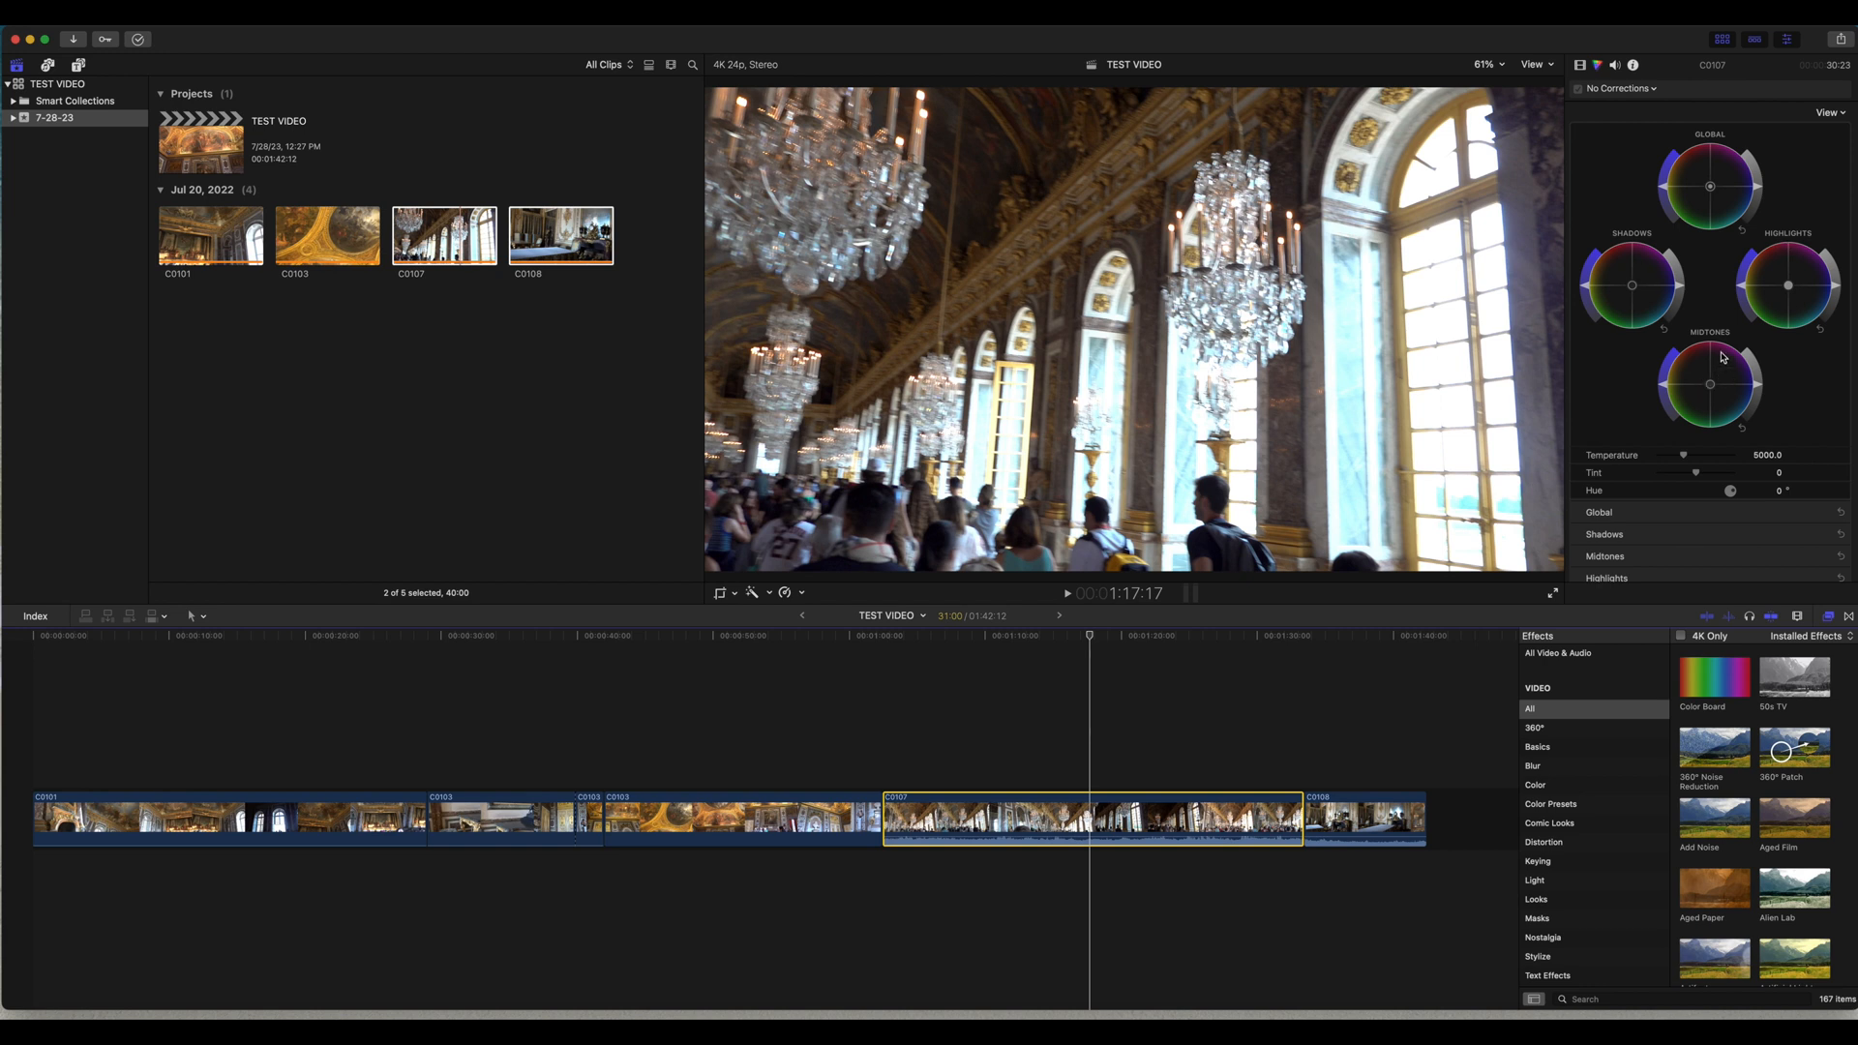
pyautogui.moveTo(1760, 190); pyautogui.dragTo(1720, 184)
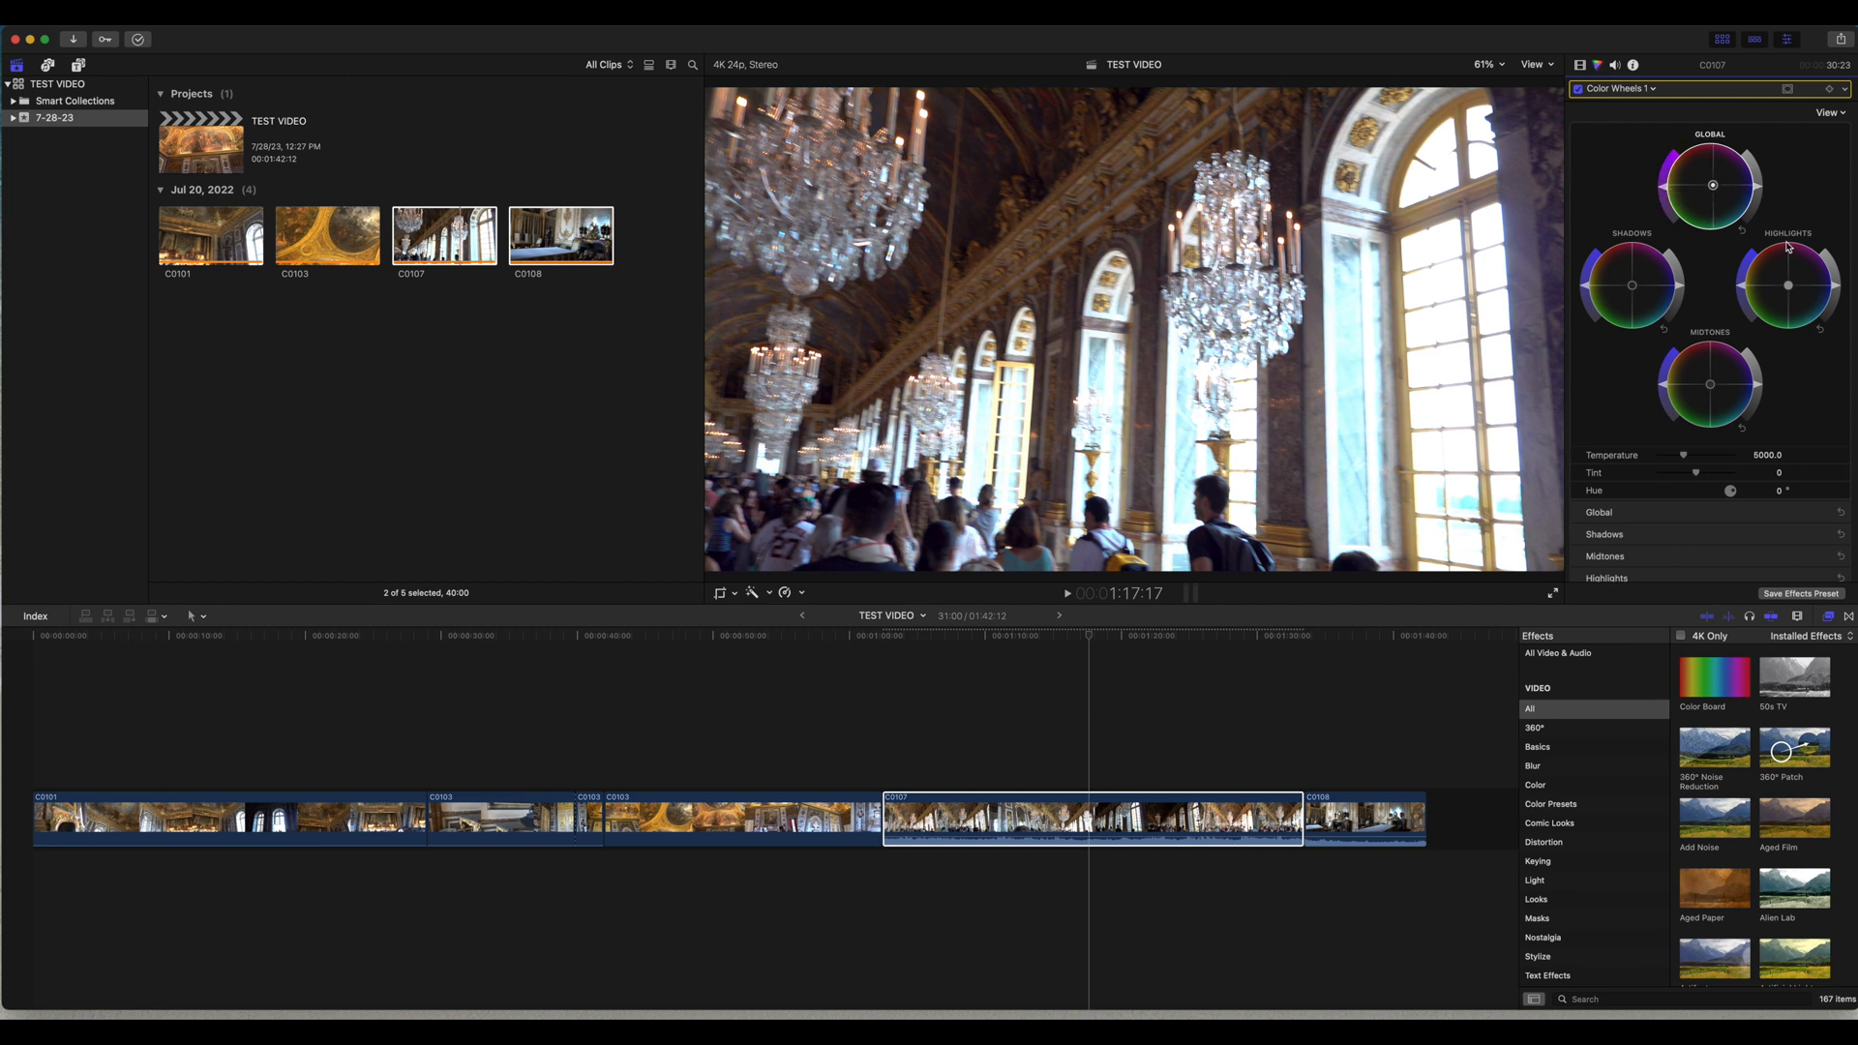
pyautogui.press('super+z')
# - Apply the Color Board effect to clip C0107 and show its Exposure controls with the playhead at 1:15:23
pyautogui.click(1715, 679)
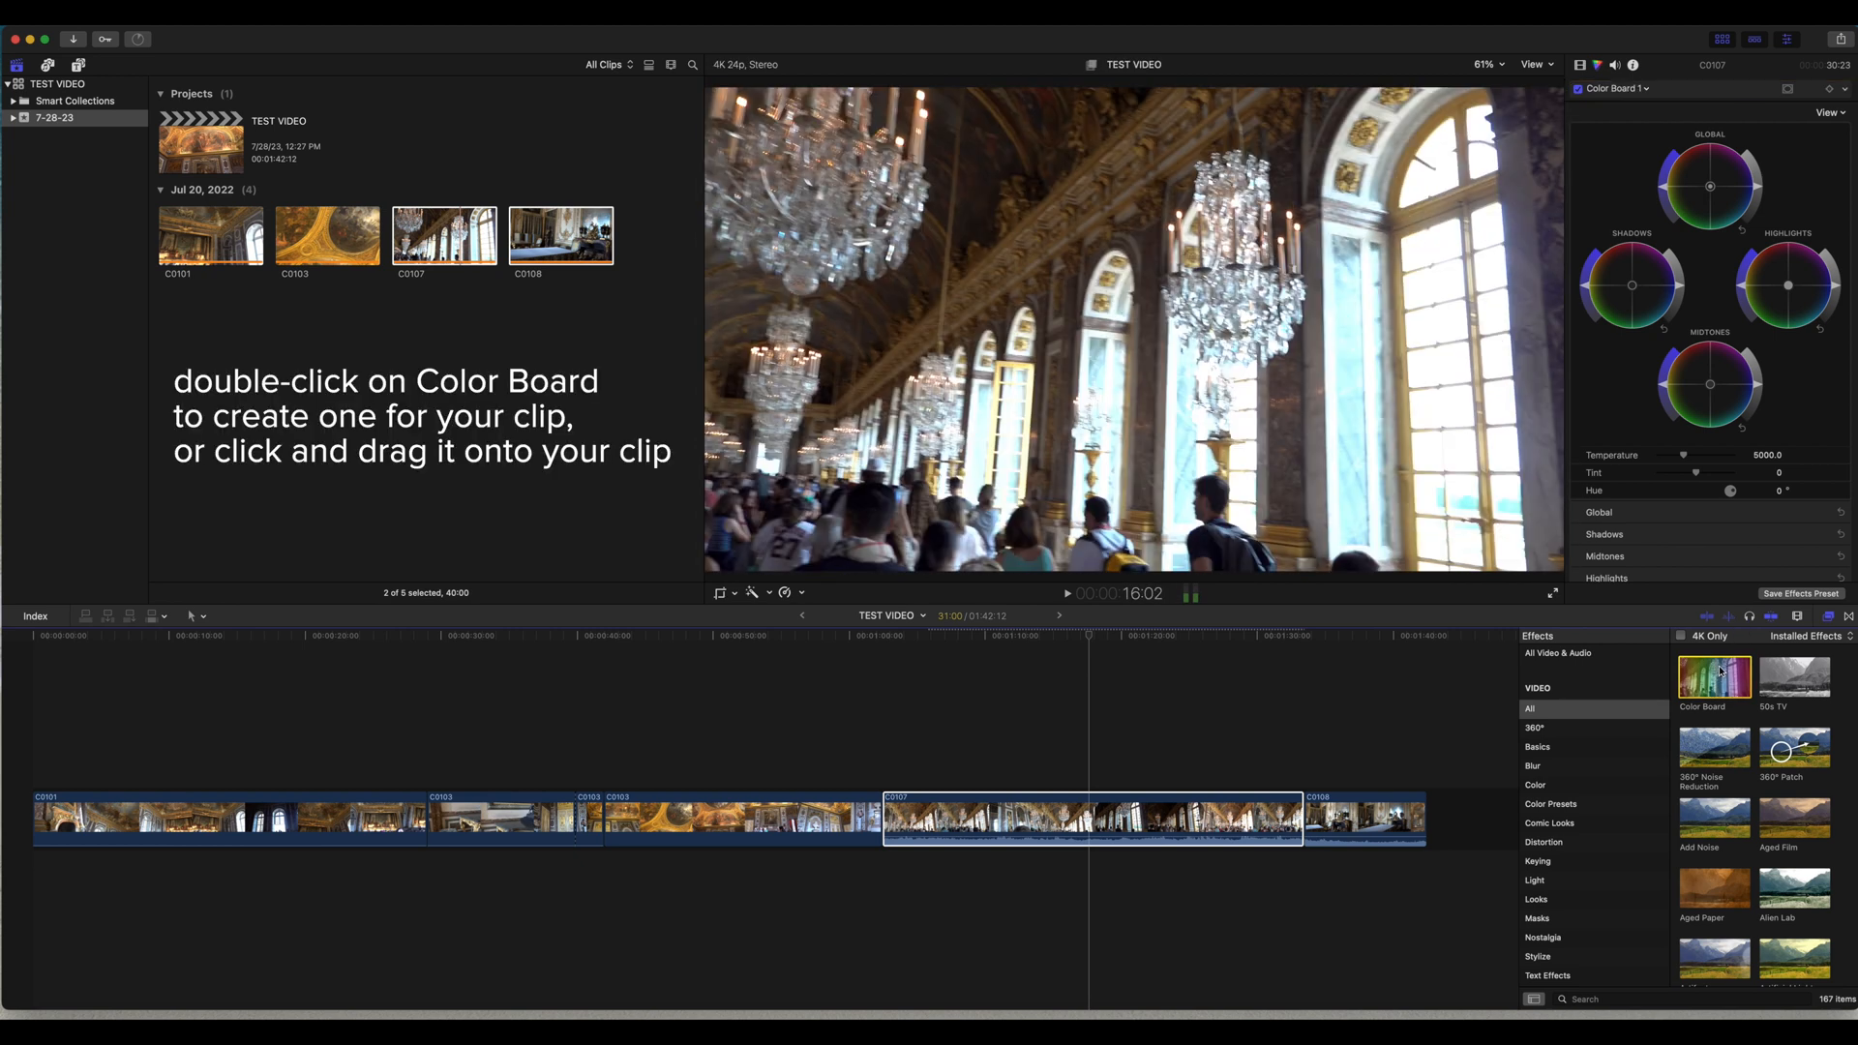
pyautogui.doubleClick(1726, 672)
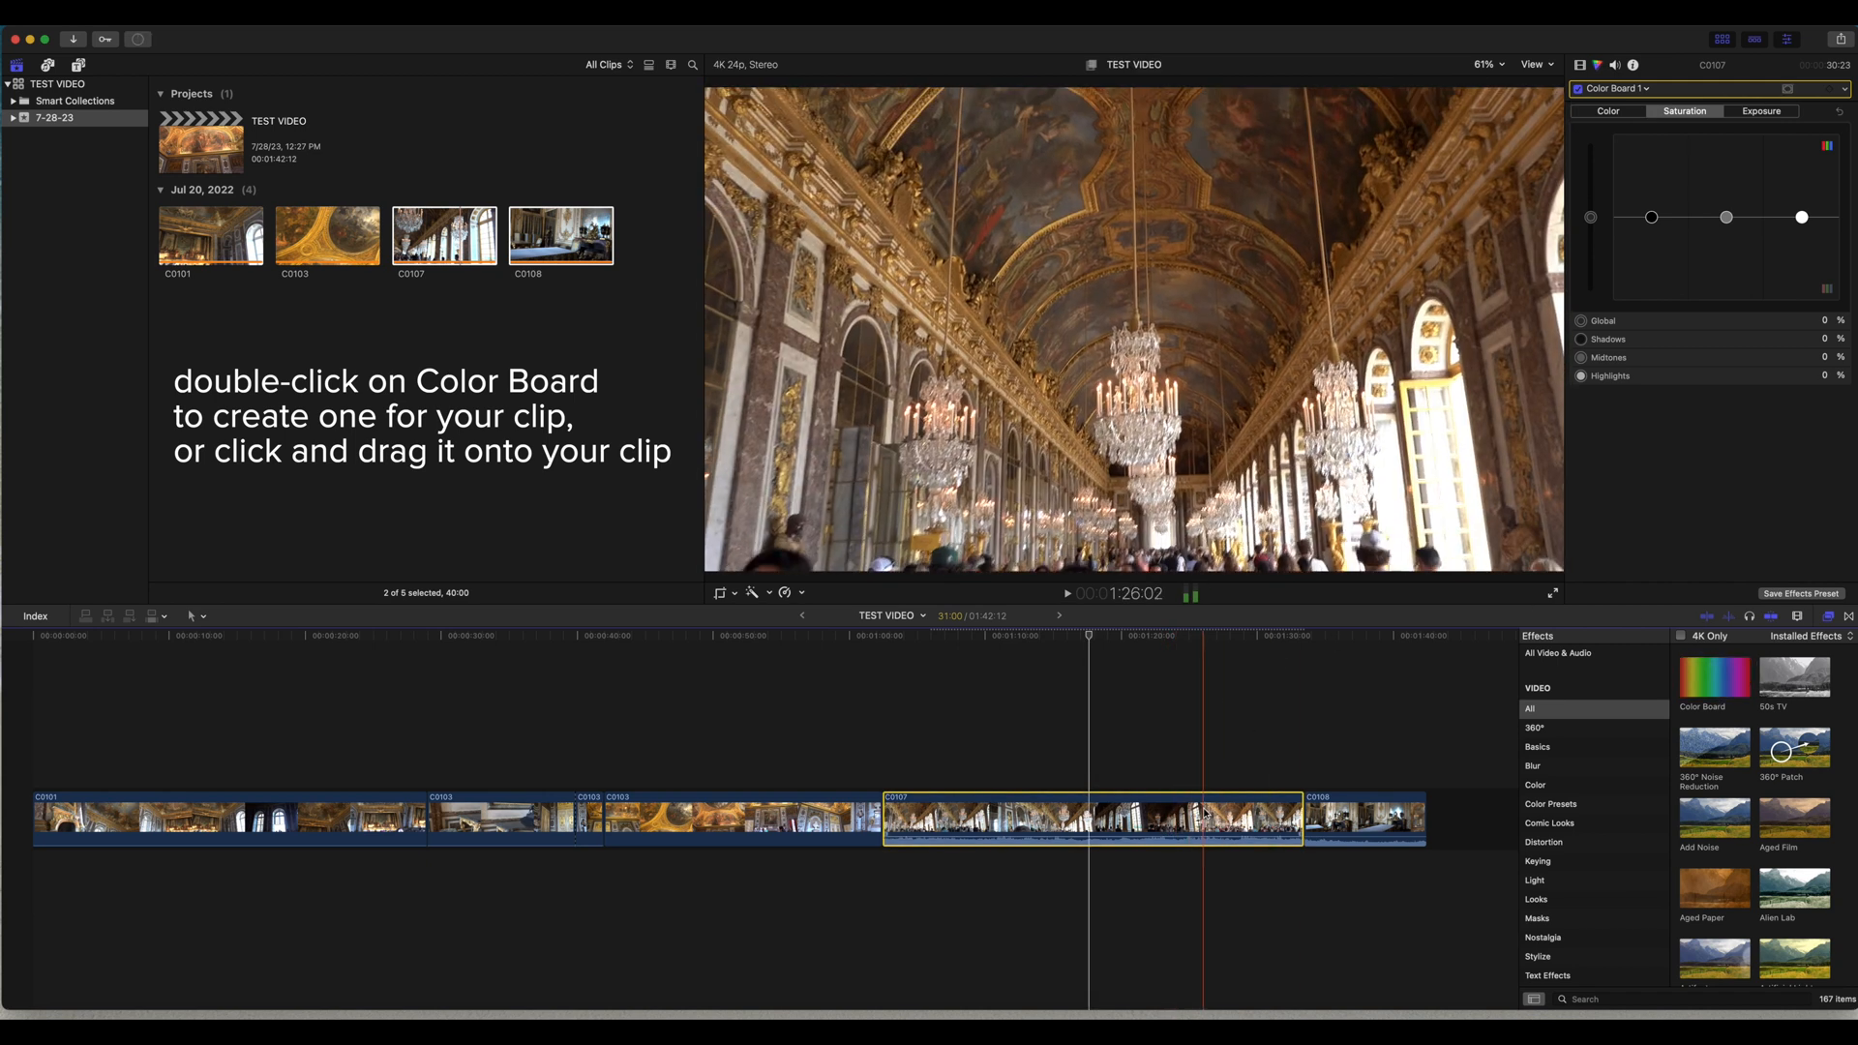
pyautogui.click(1761, 111)
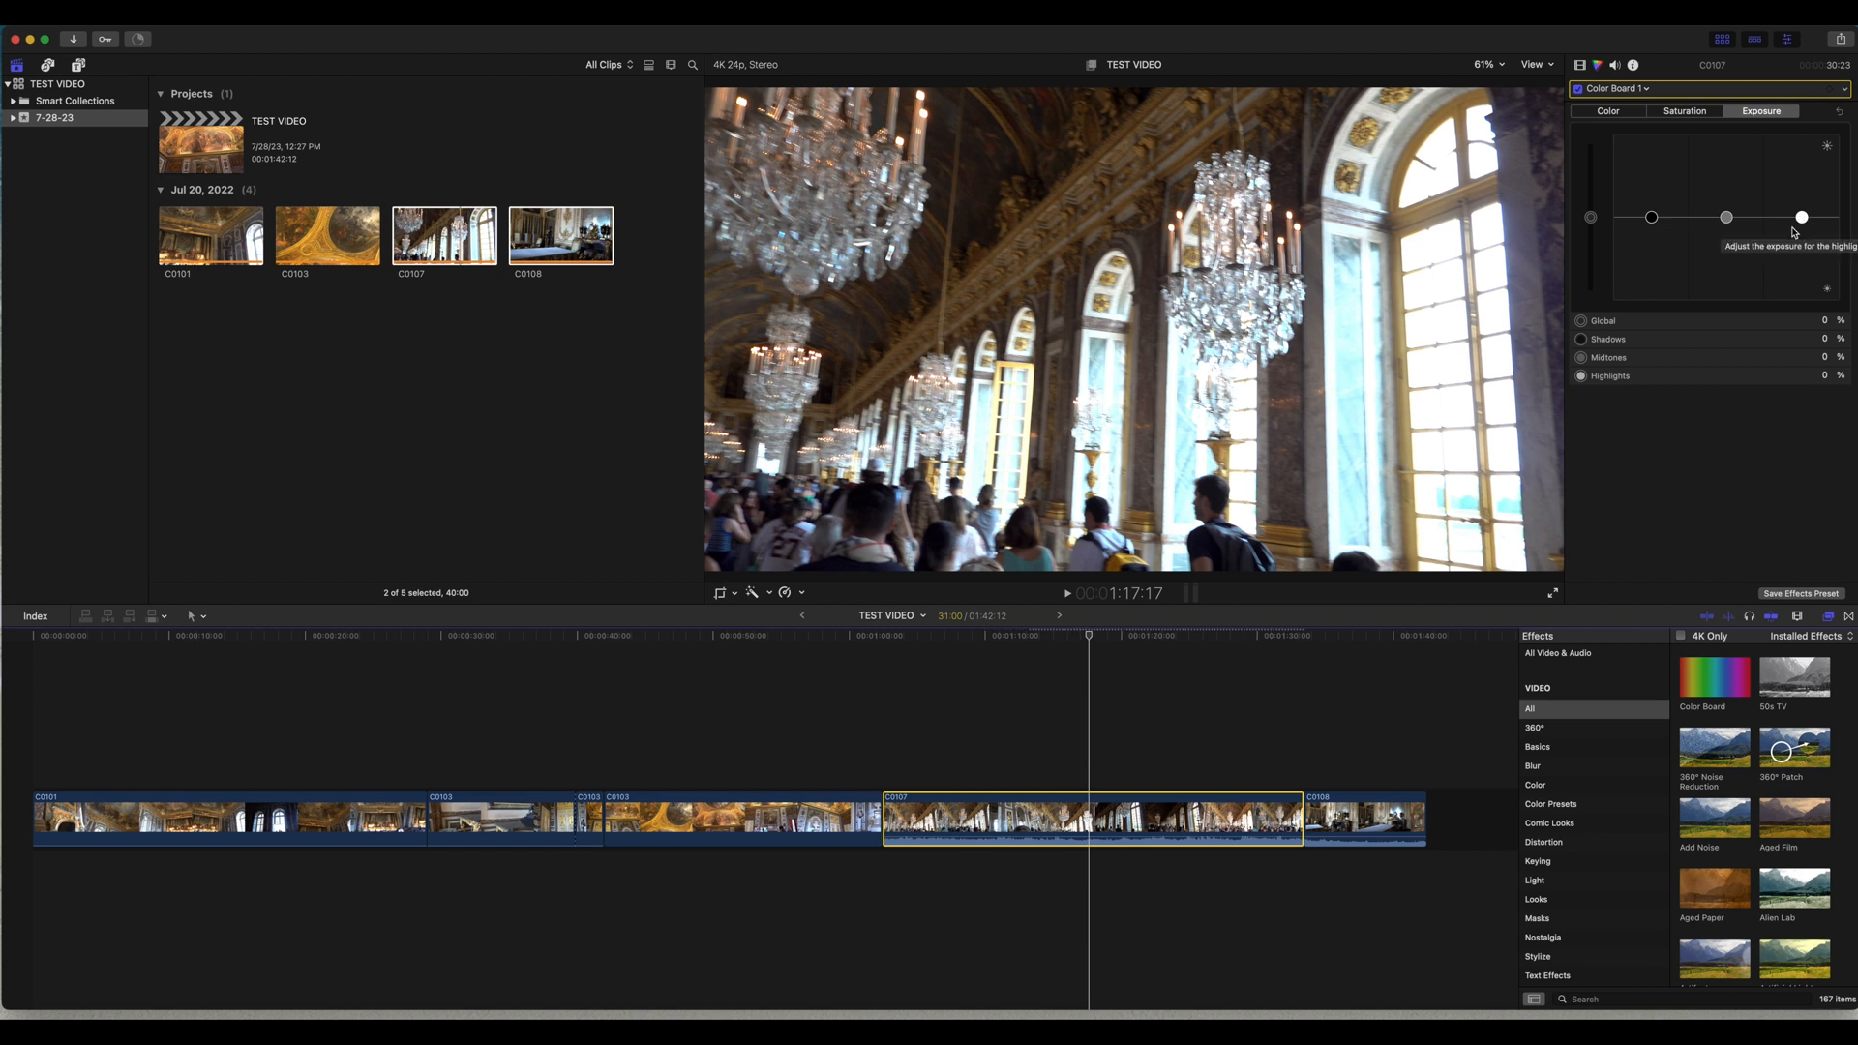
pyautogui.moveTo(1087, 636)
pyautogui.mouseDown()
pyautogui.moveTo(1056, 643)
pyautogui.moveTo(1077, 631)
pyautogui.mouseUp()
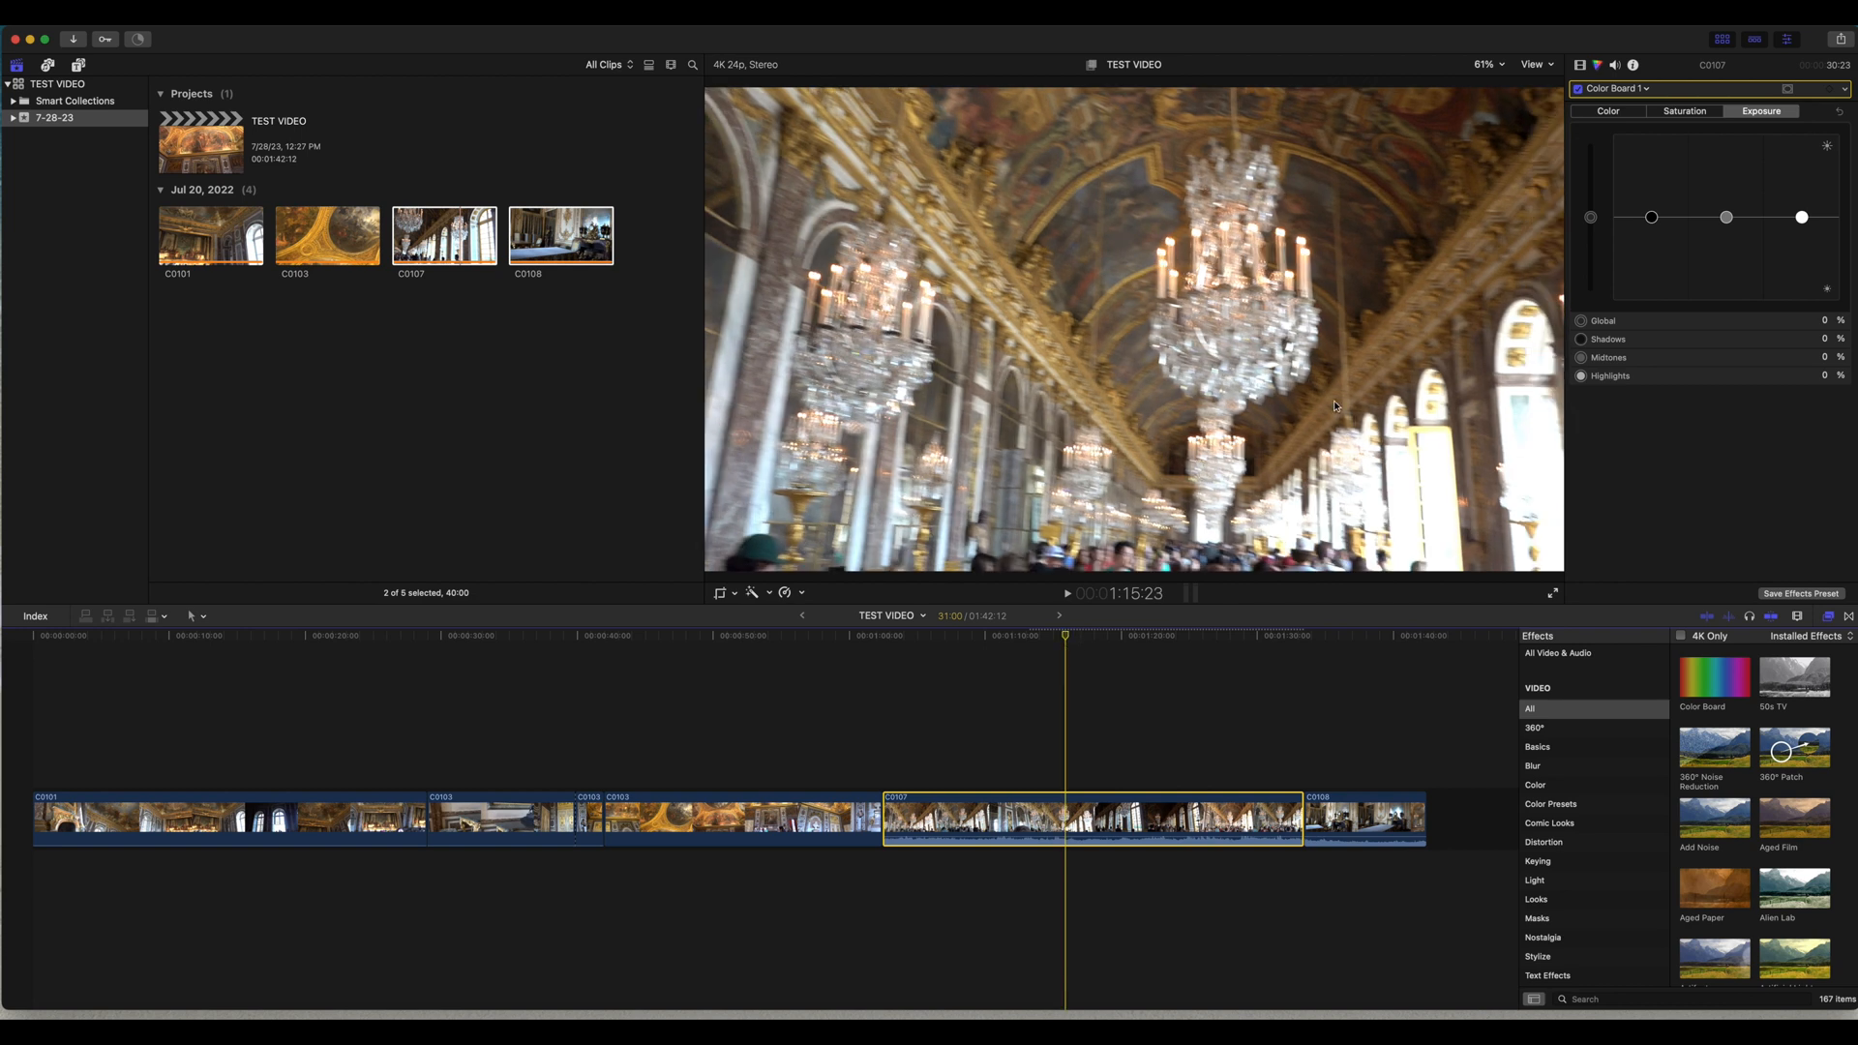
# - Try an exposure of 3% for highlights and -1% for shadows on C0107, and reset it
pyautogui.moveTo(1801, 220)
pyautogui.mouseDown()
pyautogui.moveTo(1800, 158)
pyautogui.moveTo(1799, 276)
pyautogui.moveTo(1800, 214)
pyautogui.moveTo(1725, 216)
pyautogui.moveTo(1733, 166)
pyautogui.moveTo(1726, 216)
pyautogui.moveTo(1652, 198)
pyautogui.moveTo(1652, 159)
pyautogui.moveTo(1646, 302)
pyautogui.moveTo(1649, 222)
pyautogui.mouseUp()
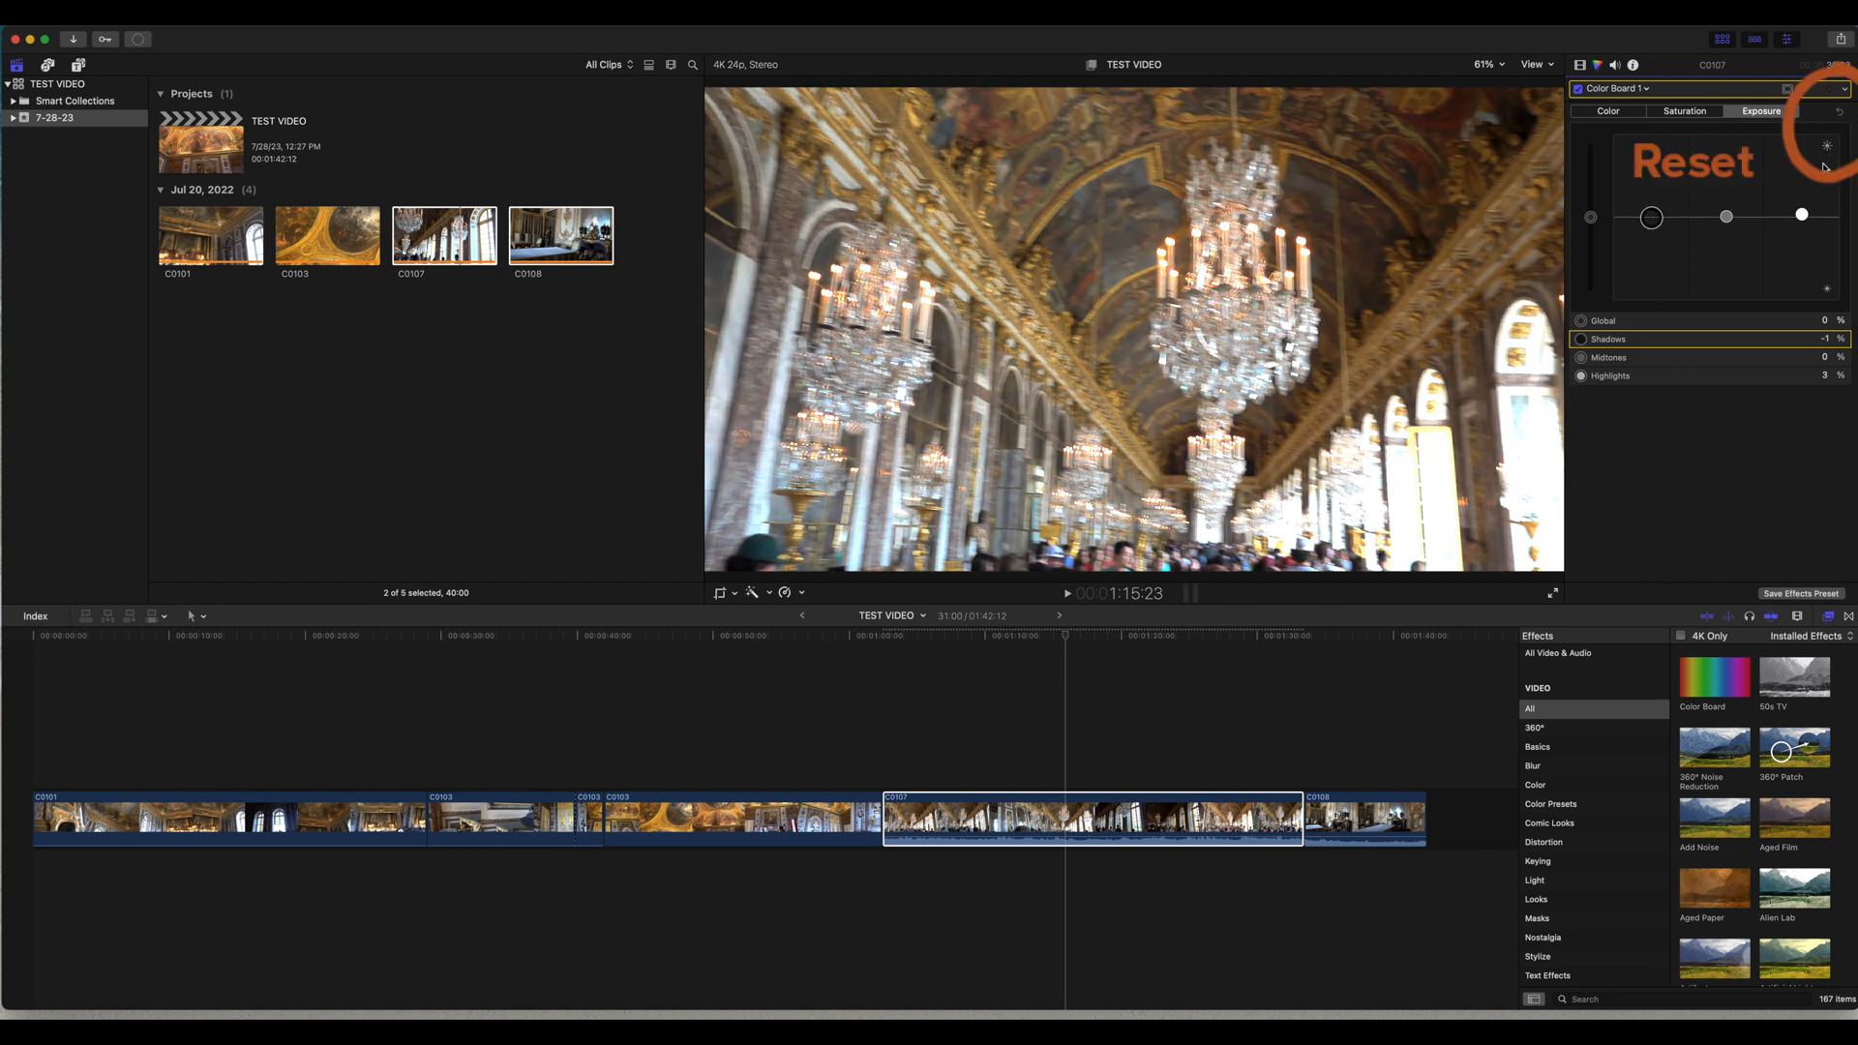
pyautogui.click(1839, 113)
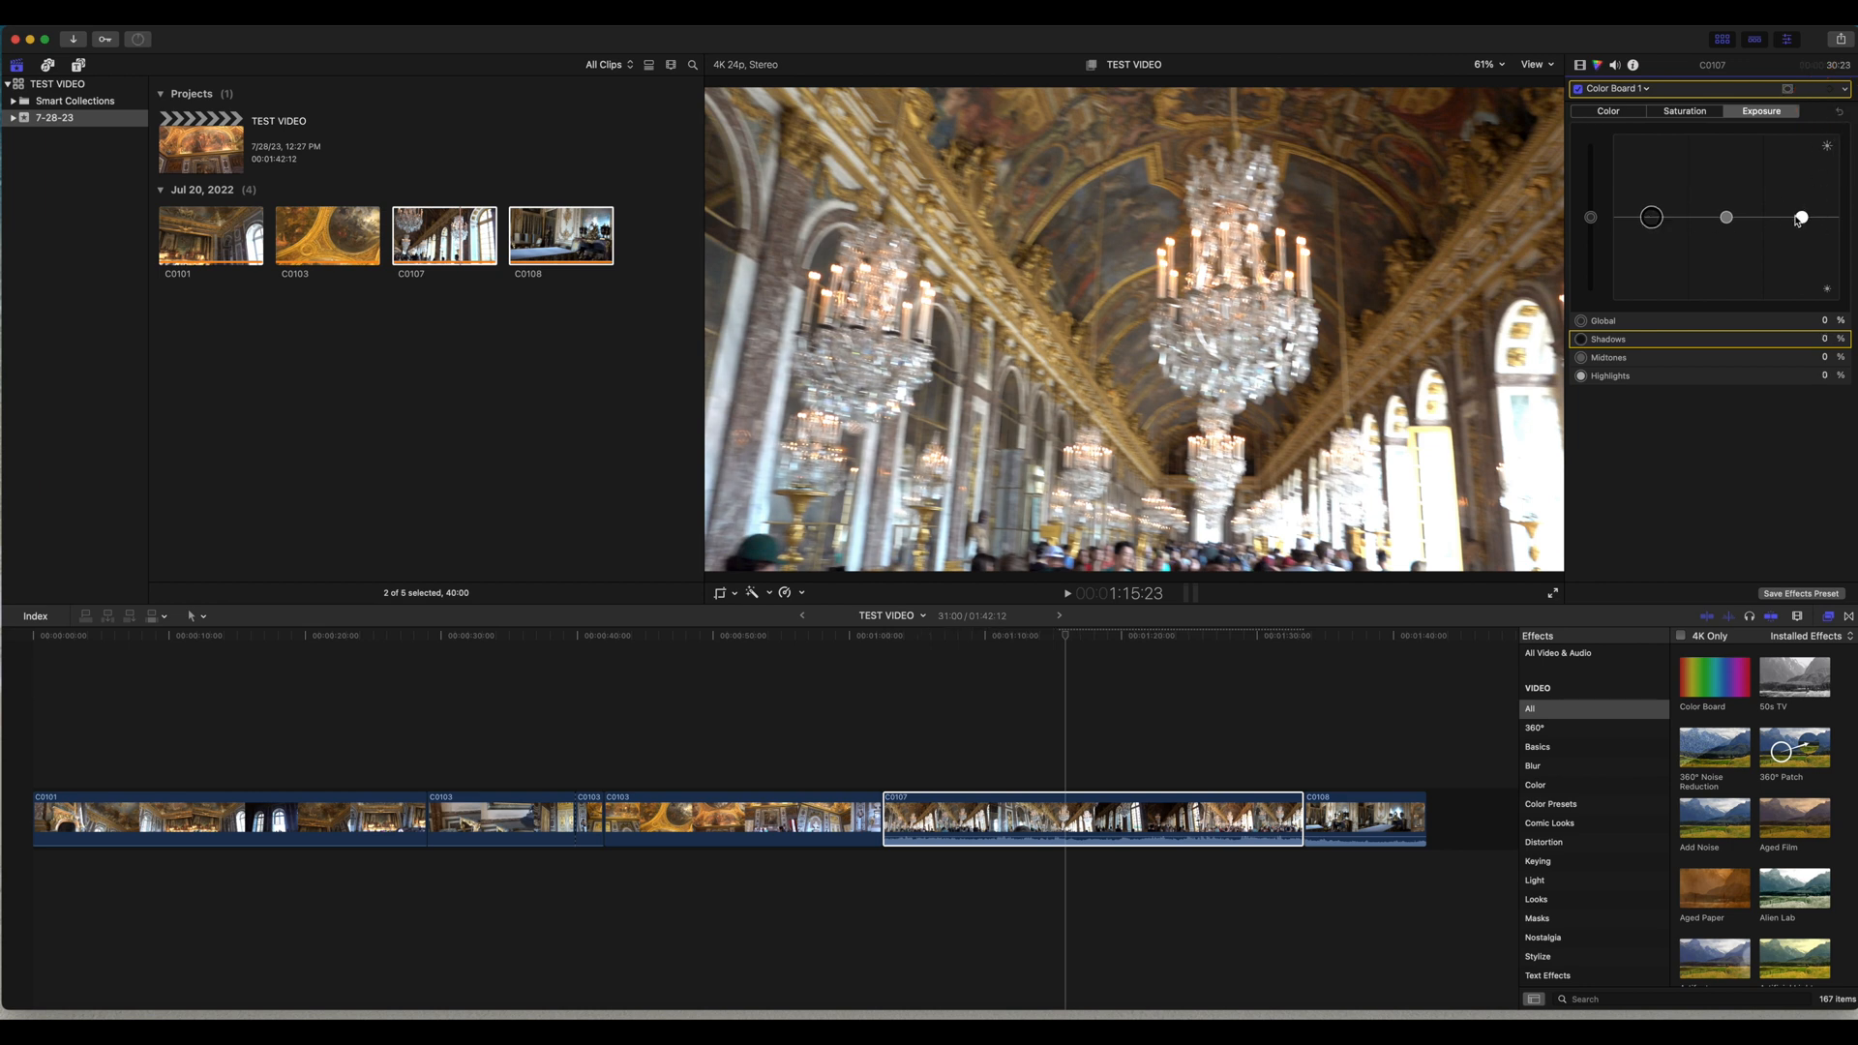
# - Set C0107's exposure to 6% for highlights and 4% for midtones, and adjust the highlights and midtones saturation
pyautogui.moveTo(1804, 221); pyautogui.dragTo(1727, 213)
pyautogui.click(1727, 218)
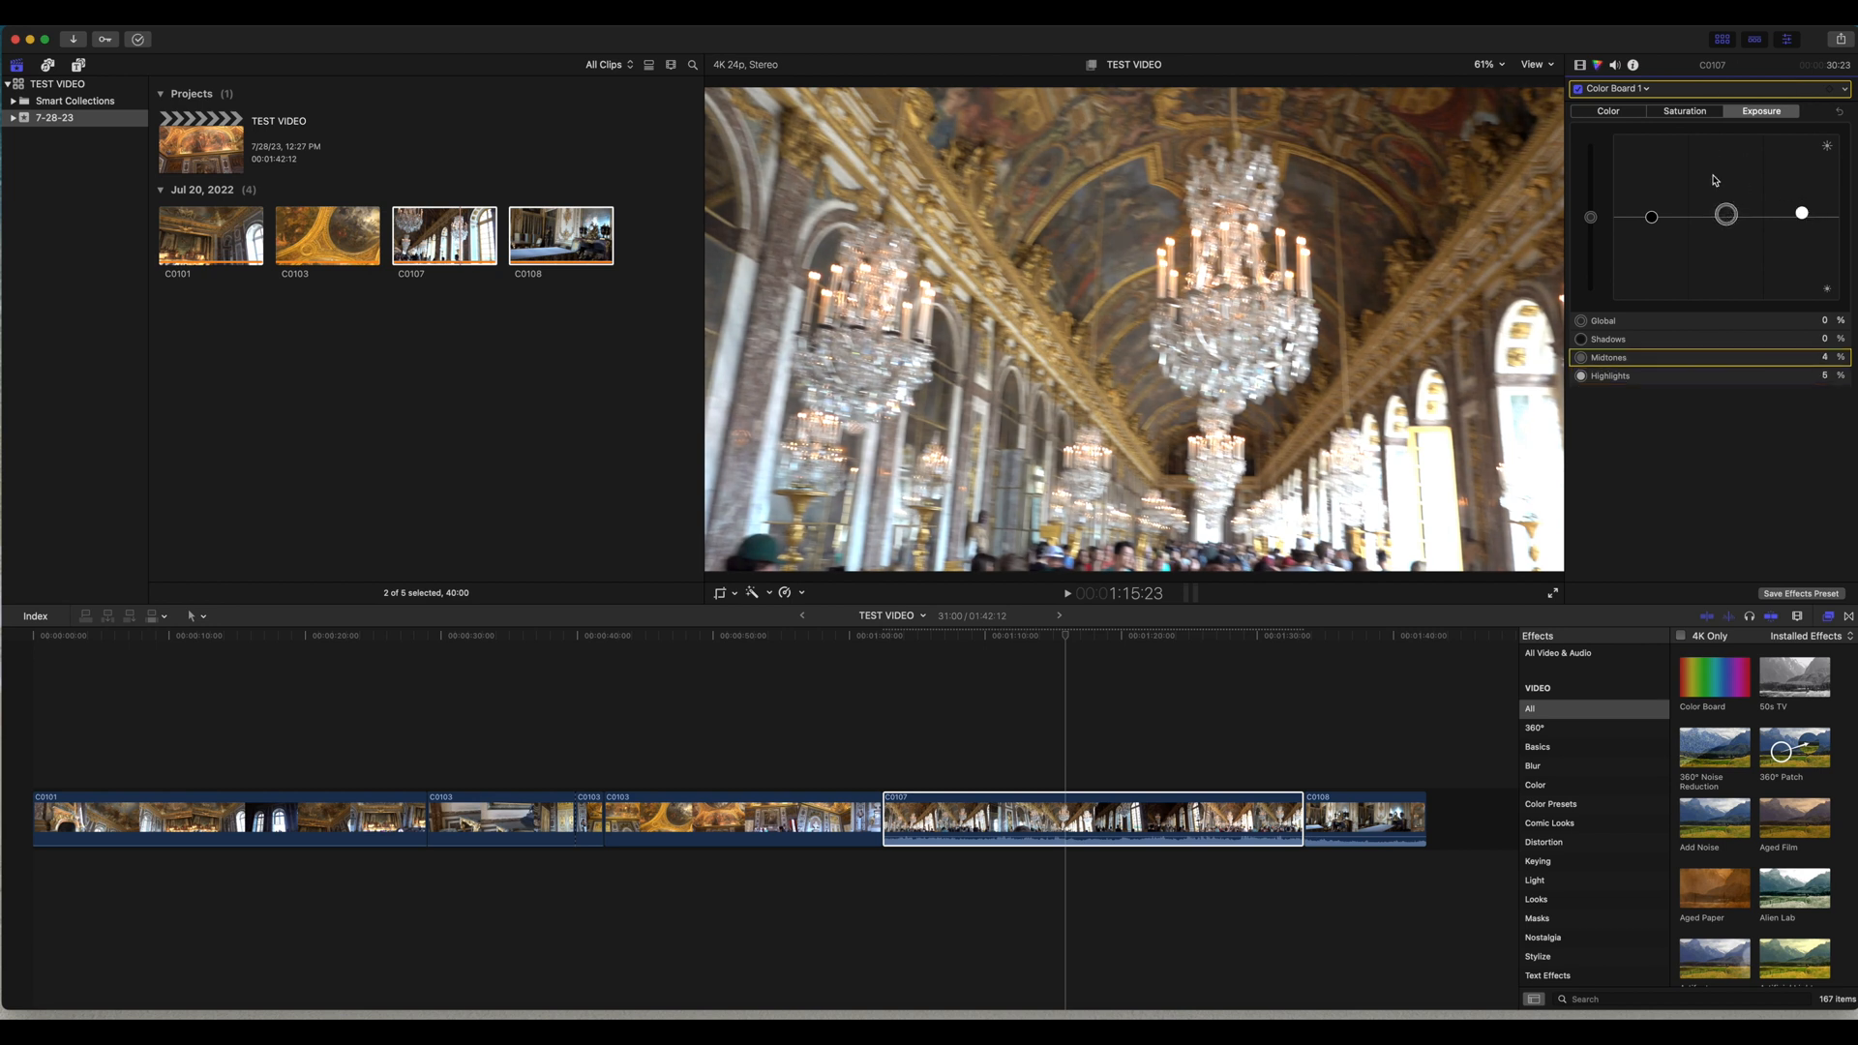
pyautogui.click(1701, 116)
pyautogui.moveTo(1802, 217); pyautogui.dragTo(1727, 200)
# - Try color shifts on C0107 with Global at 85°, Shadows at 179° and 3%, Midtones at 213° and 2%, and reset them
pyautogui.click(1616, 112)
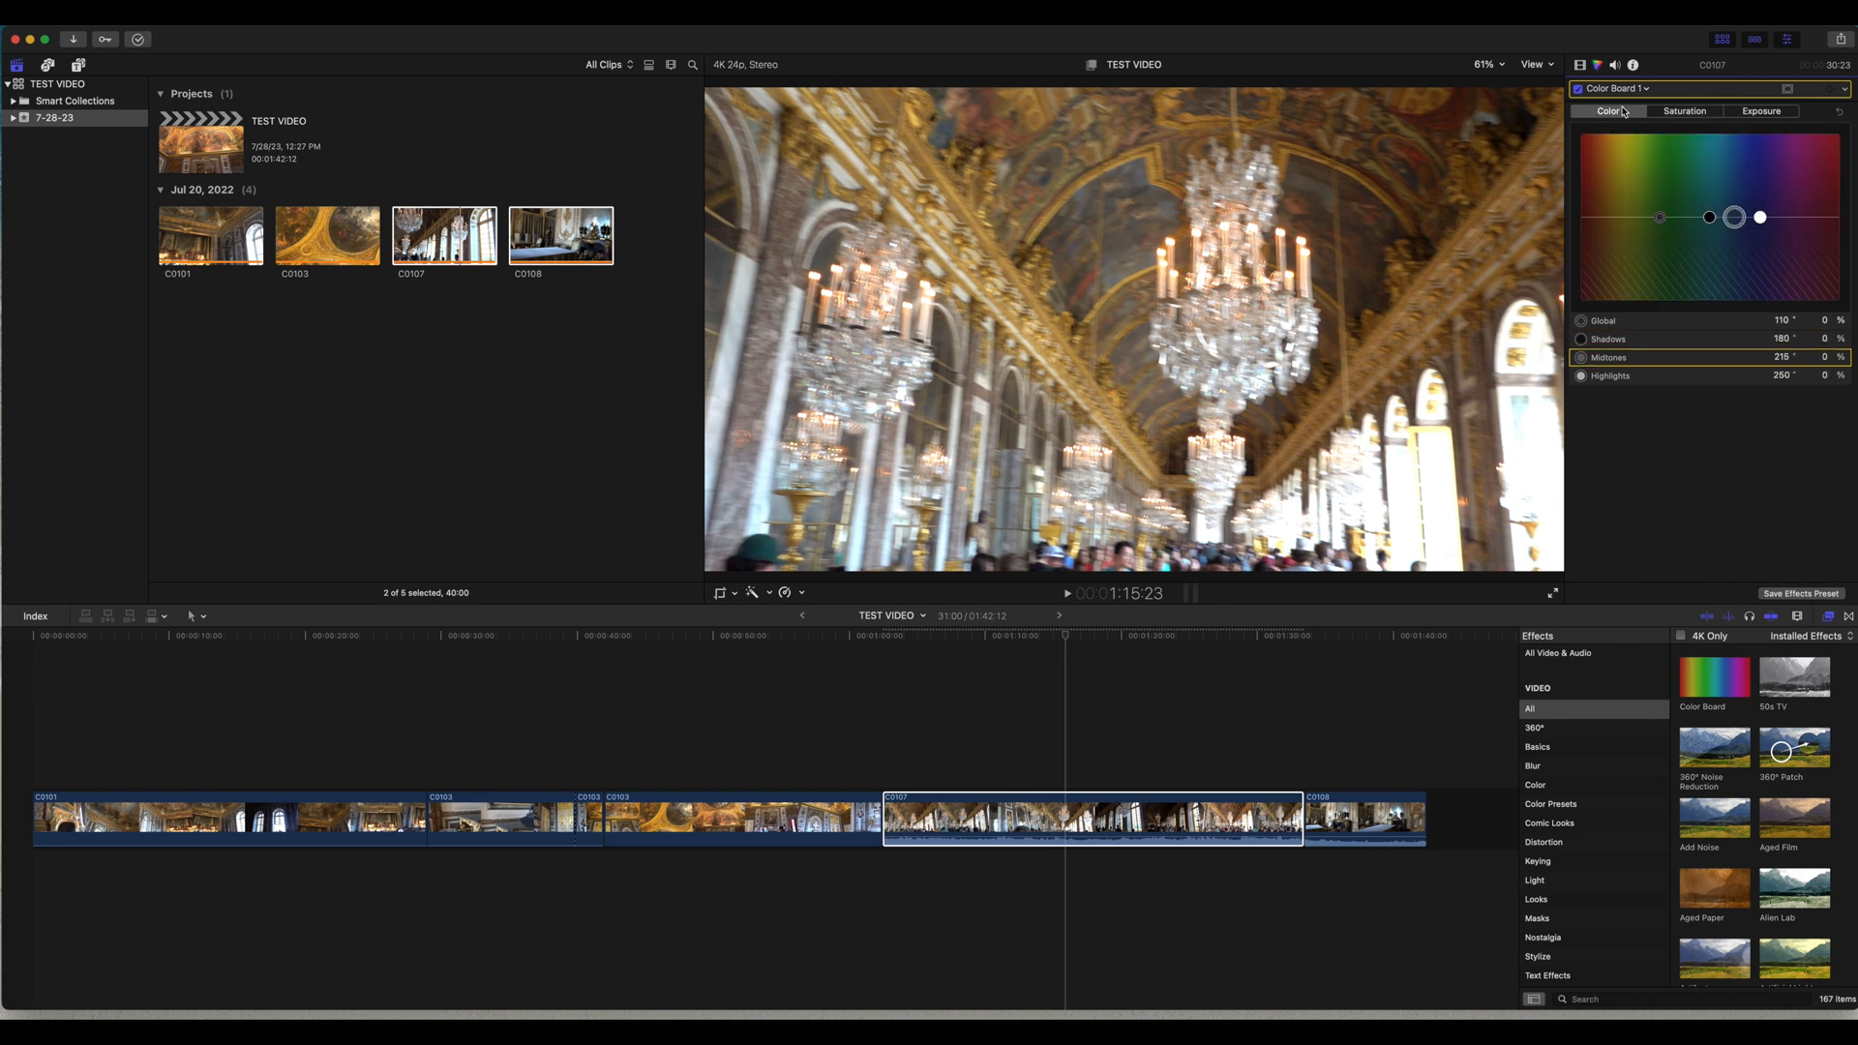
pyautogui.moveTo(1736, 217); pyautogui.dragTo(1641, 217)
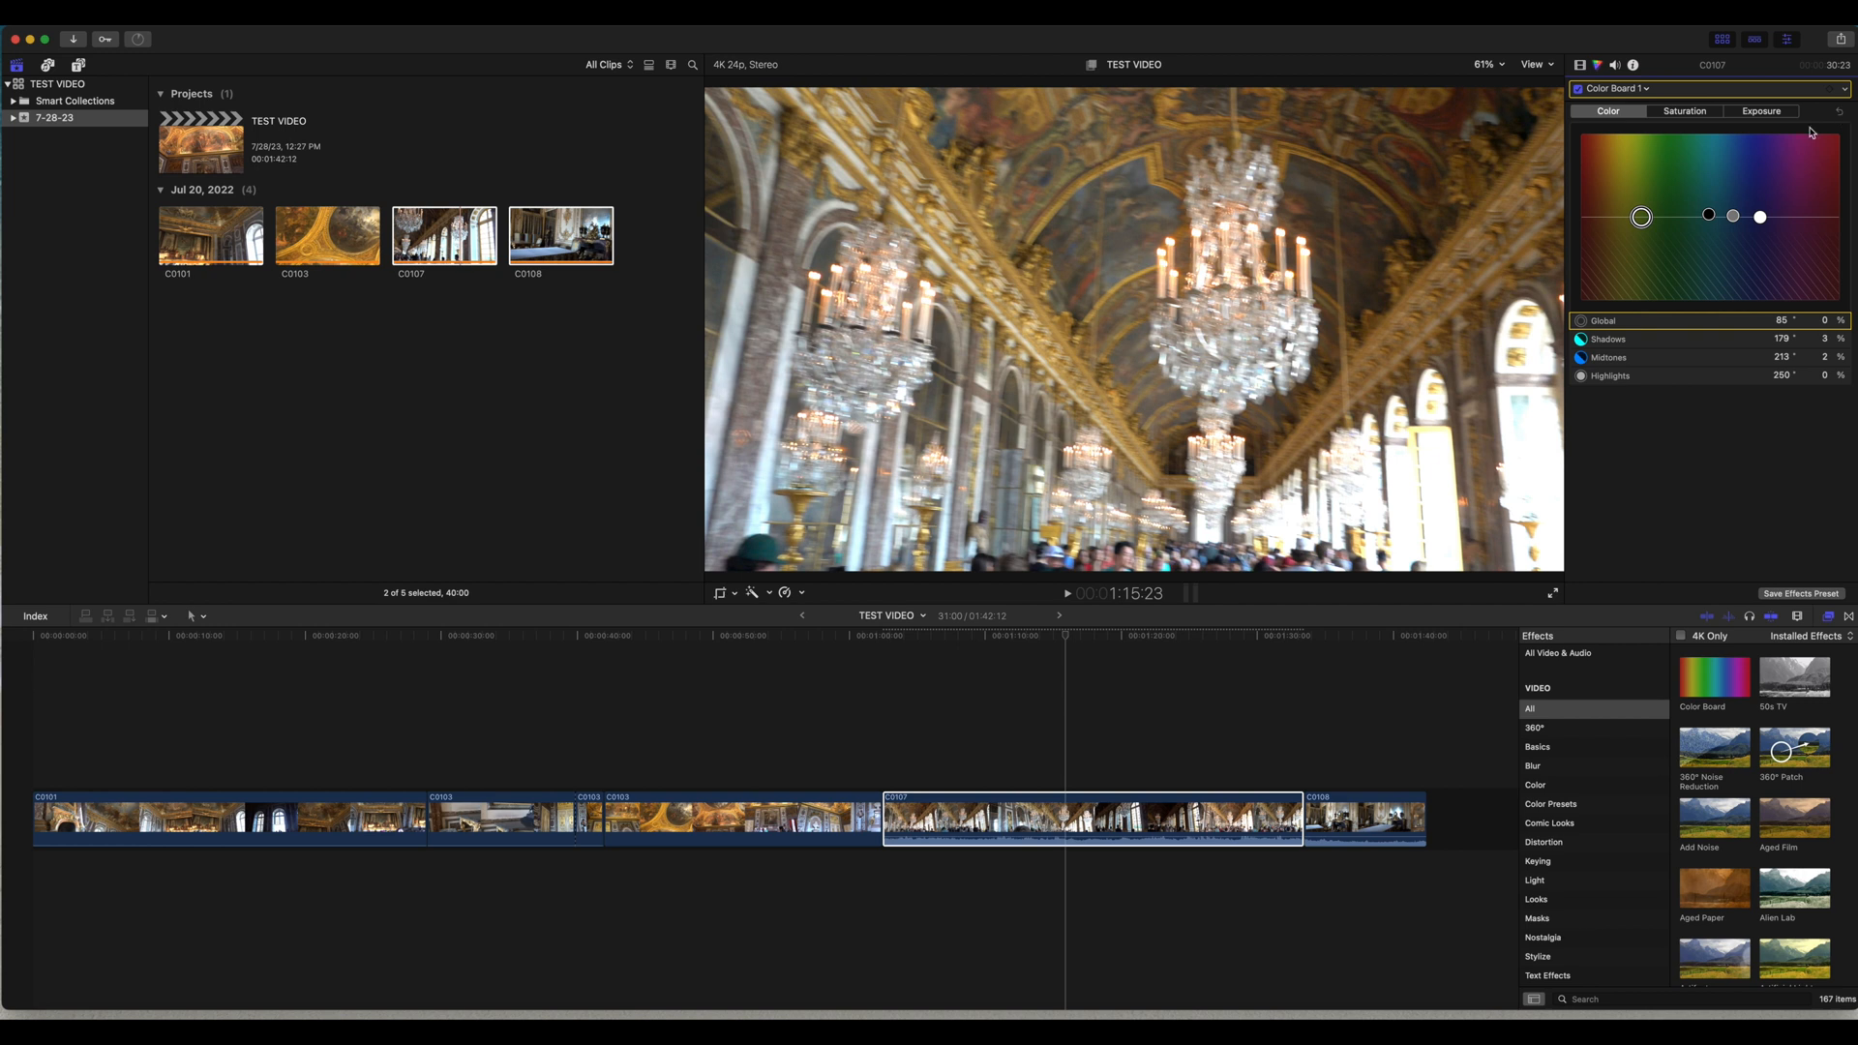
pyautogui.click(1838, 111)
# - Fine-tune the highlights exposure of clip C0107 to 6%
pyautogui.click(1769, 111)
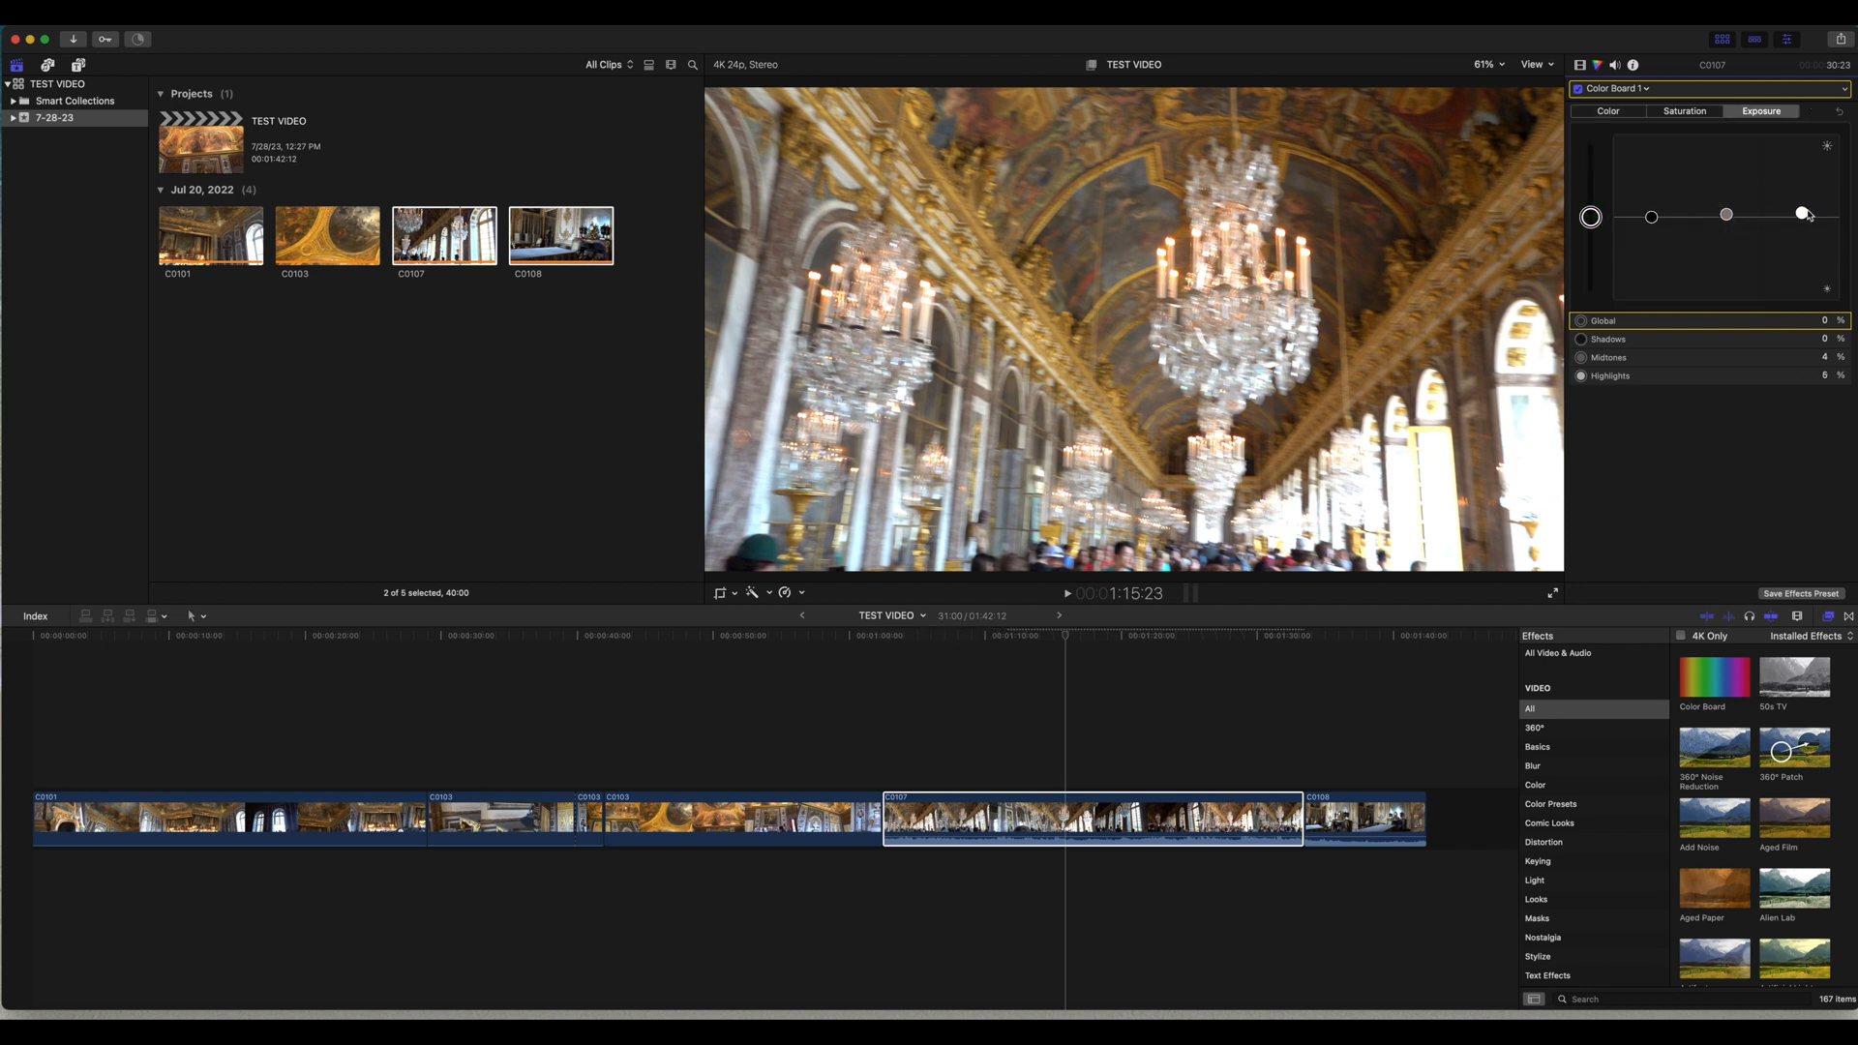
pyautogui.moveTo(1802, 215); pyautogui.dragTo(1795, 218)
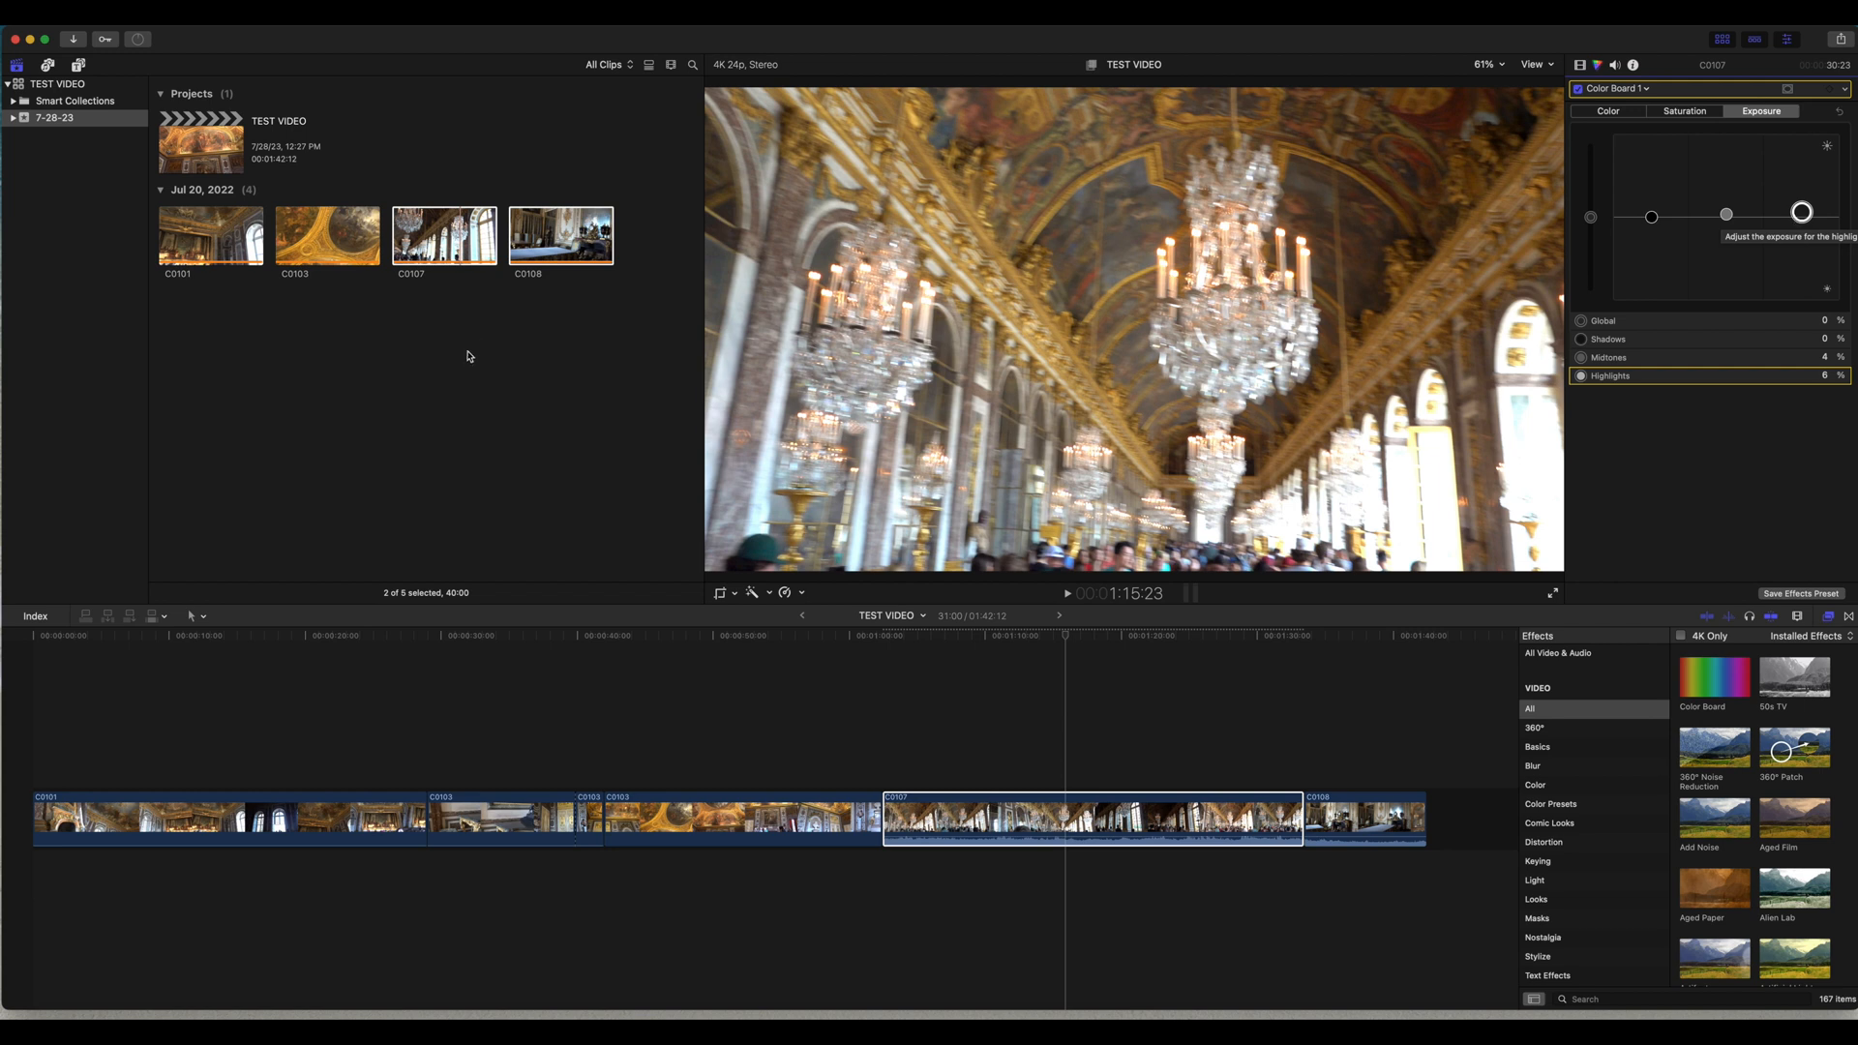
pyautogui.click(500, 339)
pyautogui.rightClick(505, 338)
pyautogui.click(524, 346)
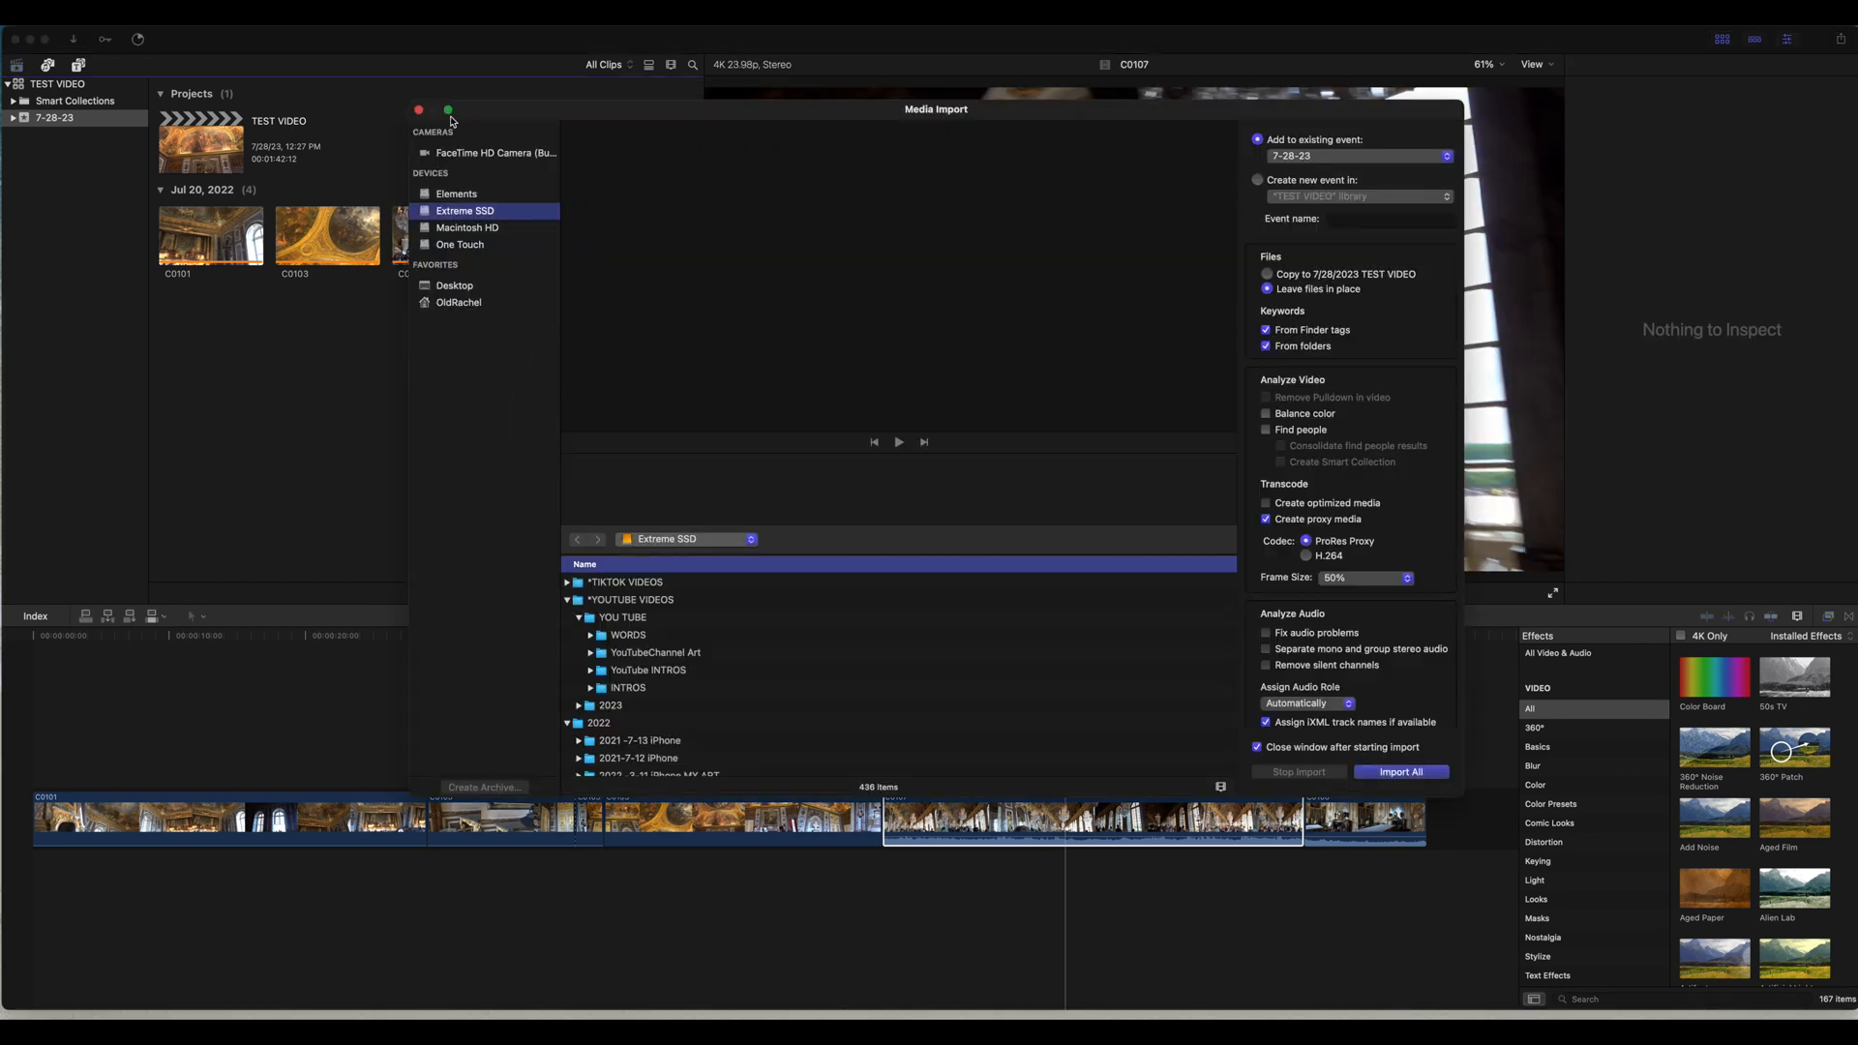
pyautogui.click(419, 112)
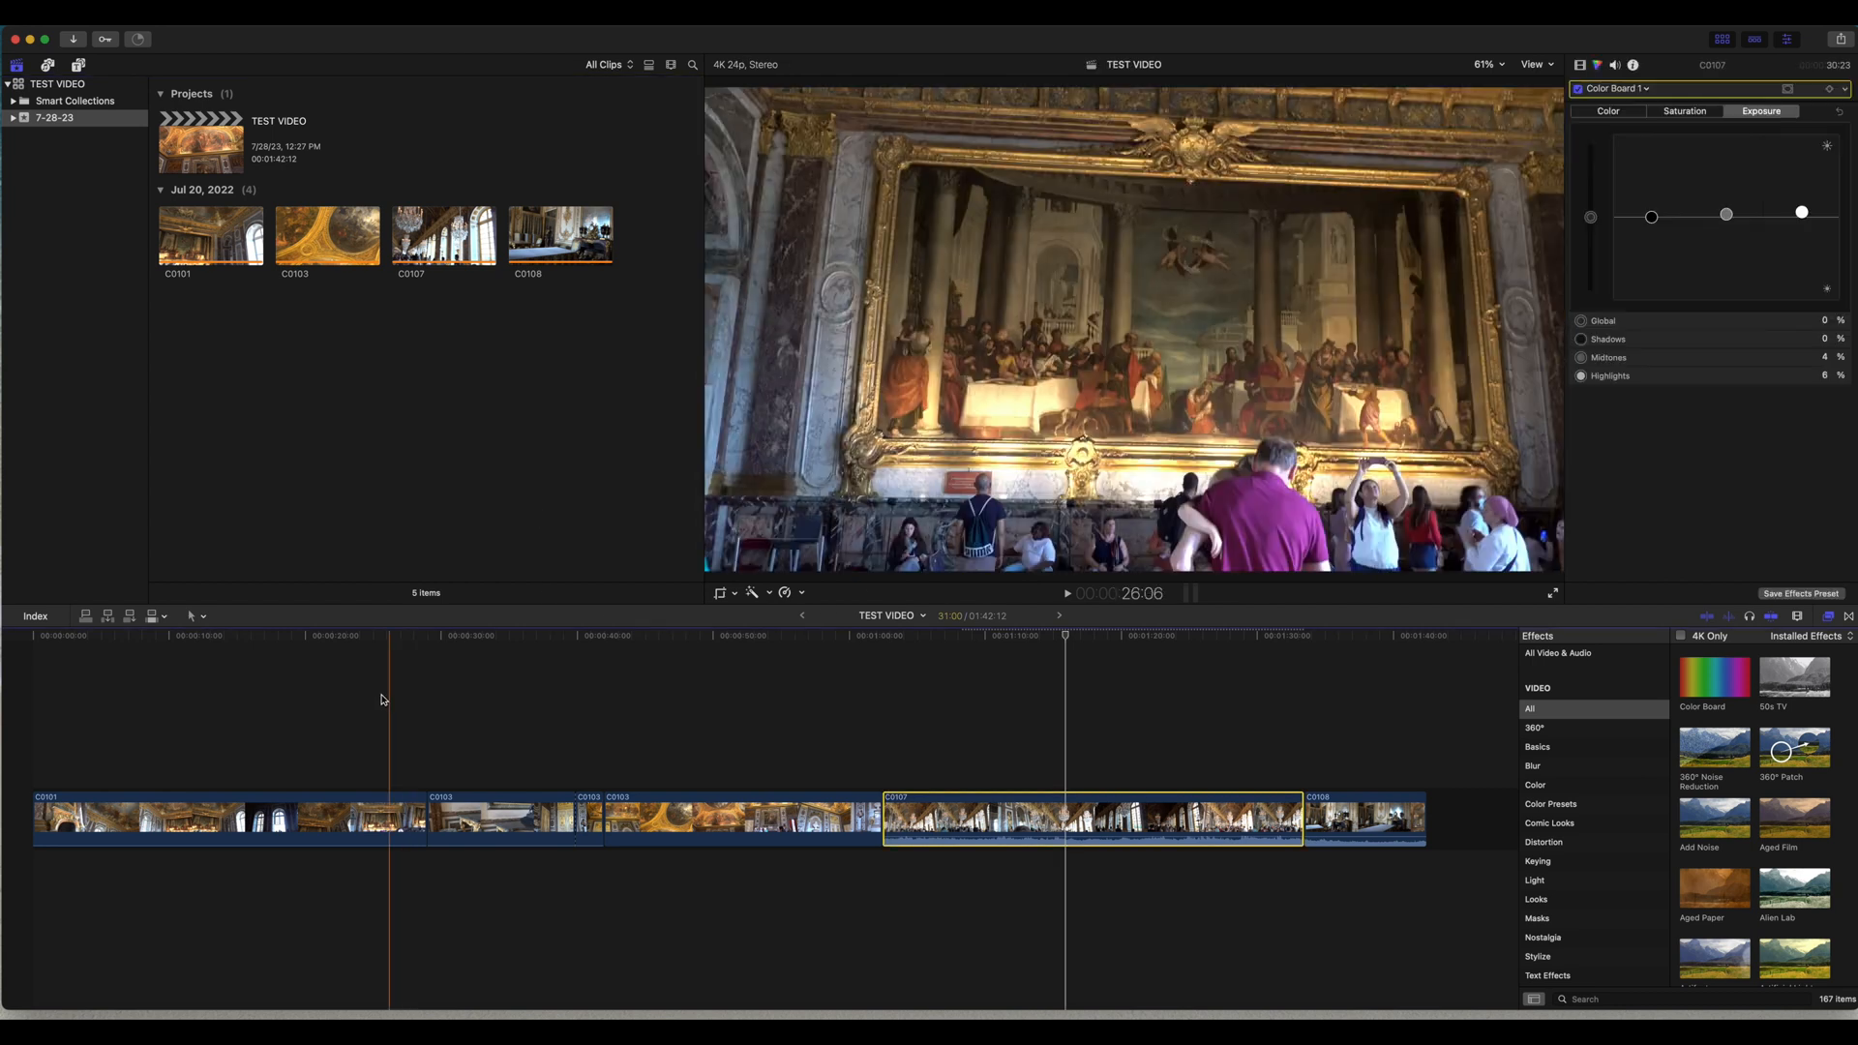
# - Apply the Color Board effect to the first timeline clip, C0101
pyautogui.click(263, 762)
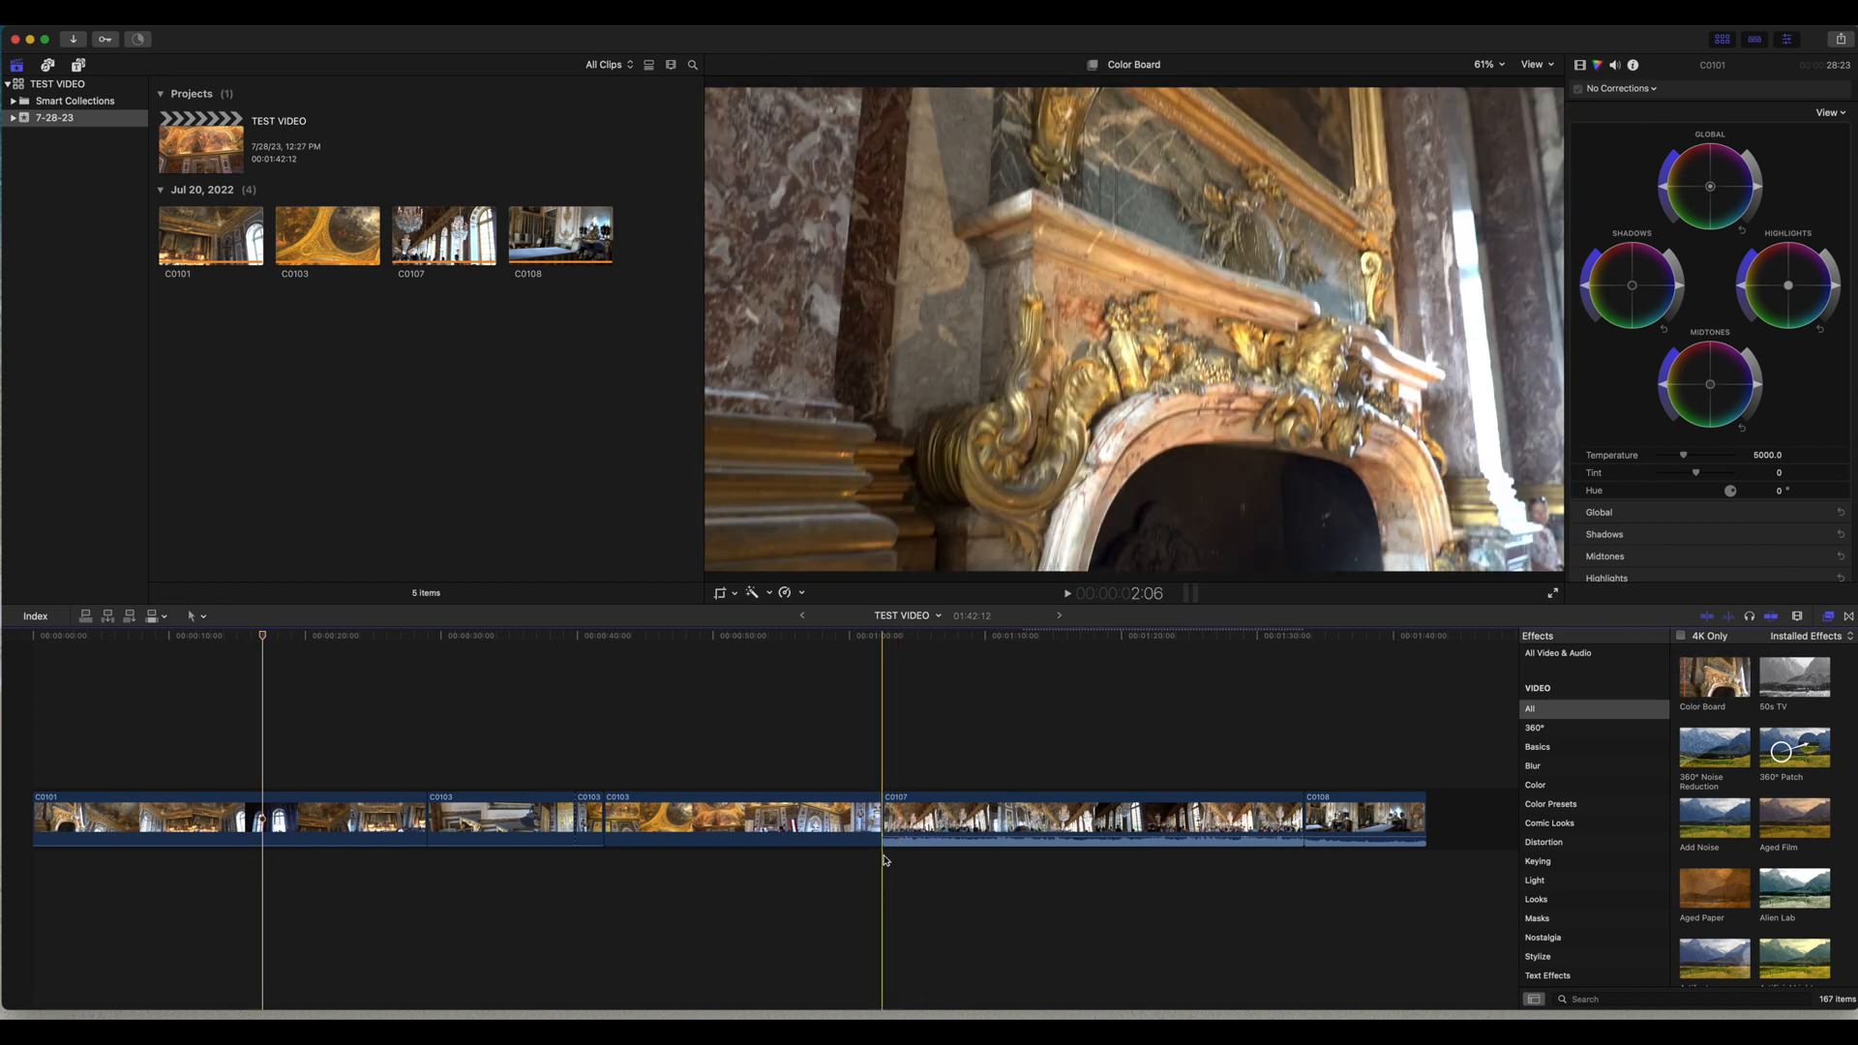
pyautogui.click(1717, 682)
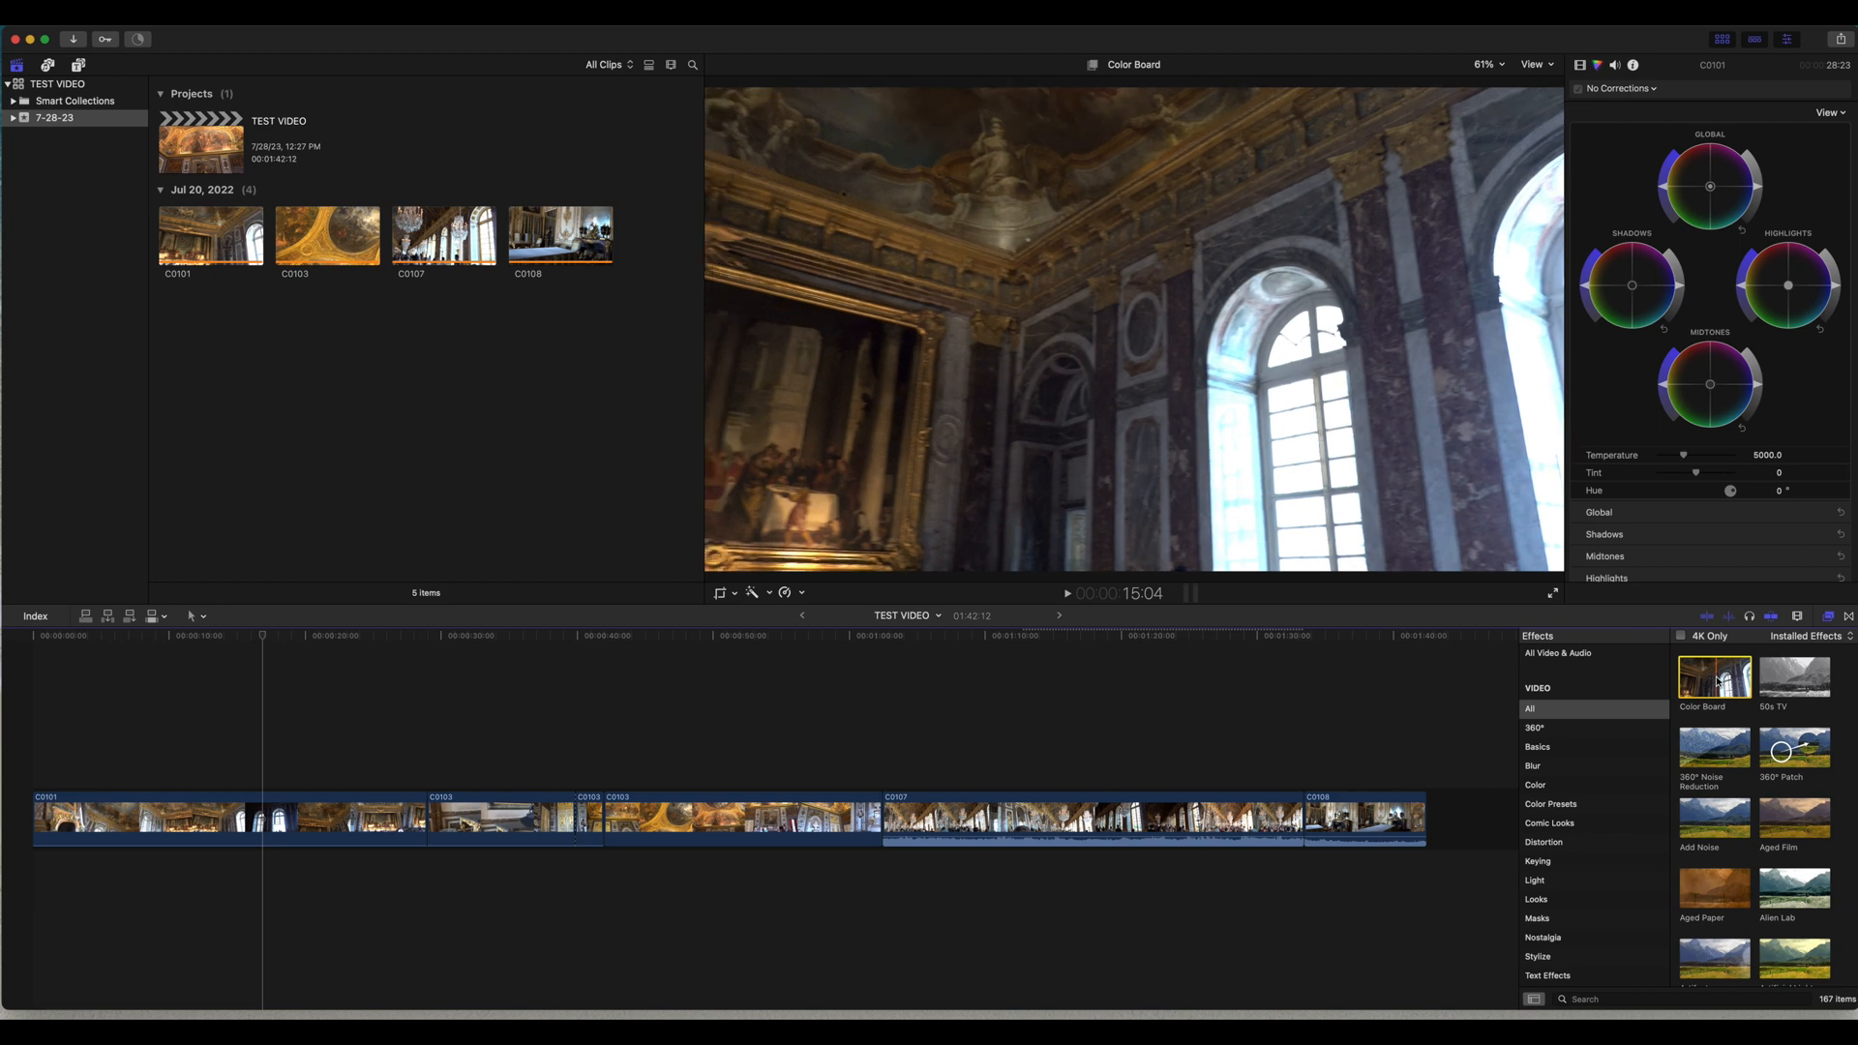
pyautogui.moveTo(1717, 682); pyautogui.dragTo(274, 830)
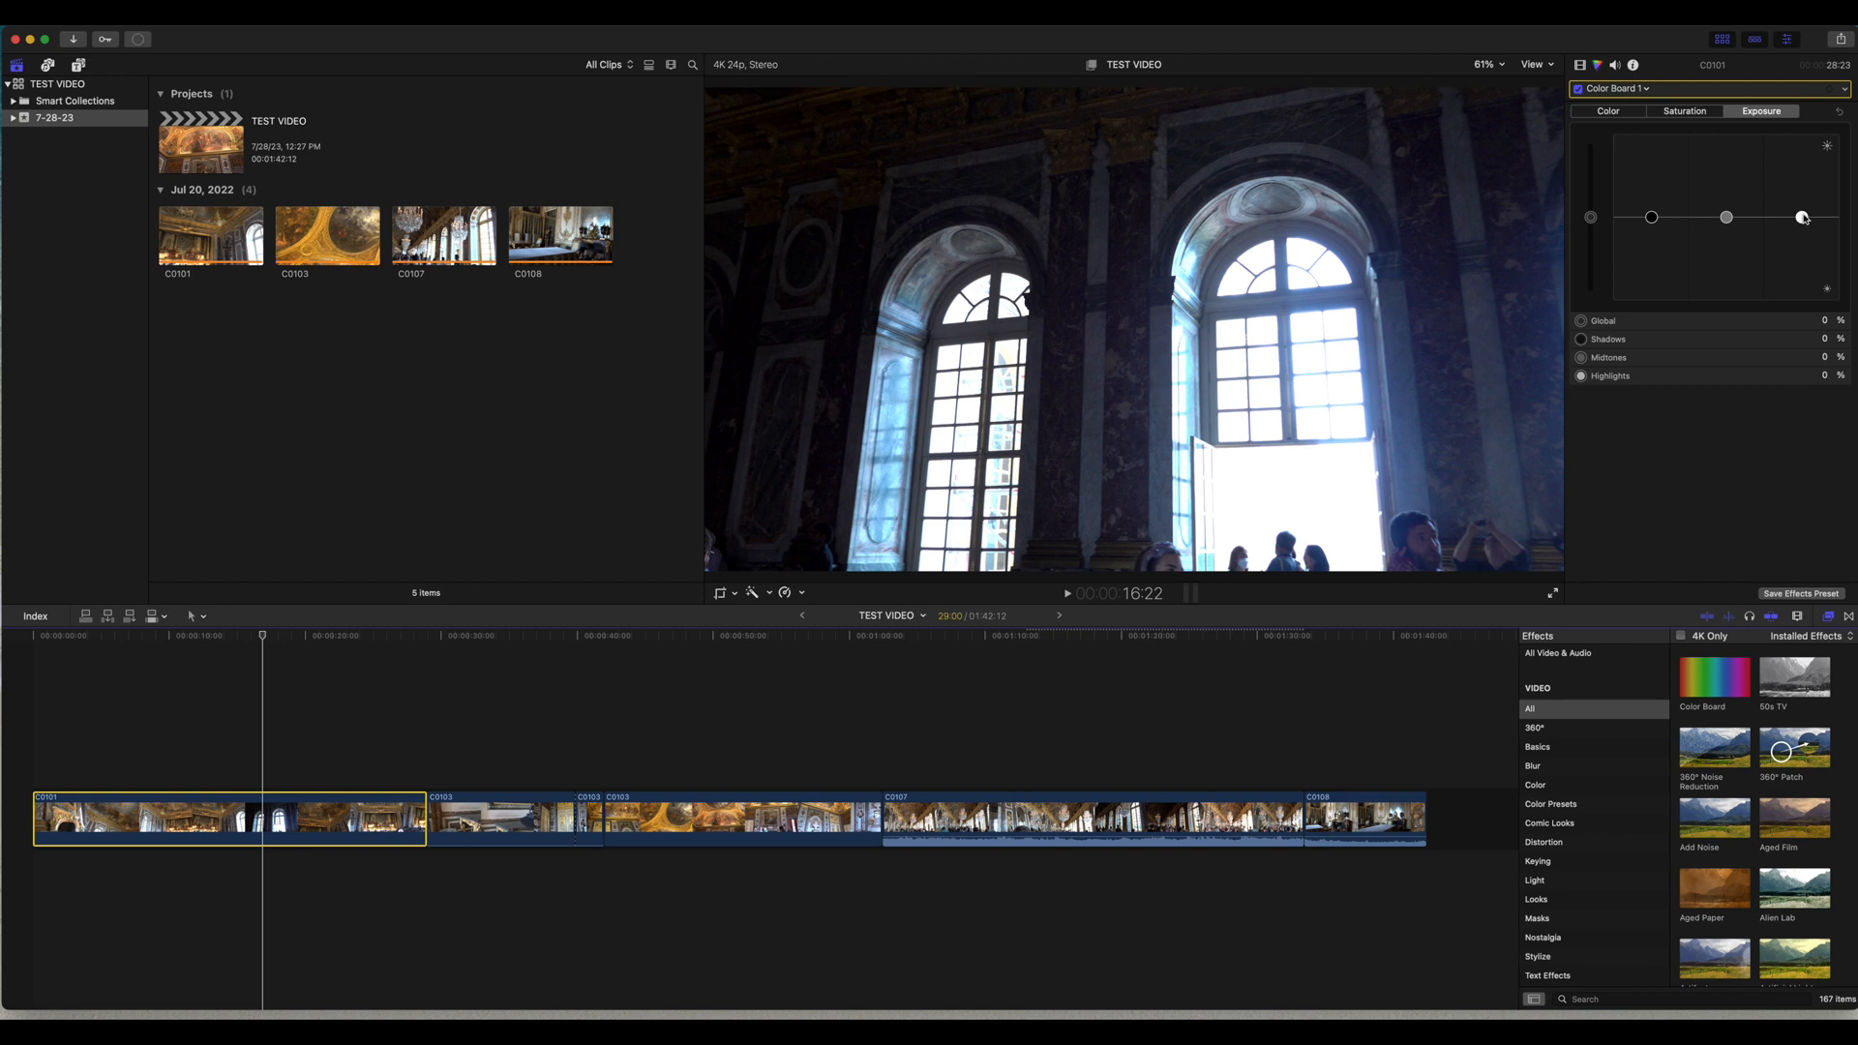
# - Raise C0101's highlights exposure and set its saturation to 12% for shadows, 34% for midtones and 17% for highlights
pyautogui.moveTo(1802, 218); pyautogui.dragTo(1805, 209)
pyautogui.moveTo(1802, 196)
pyautogui.mouseDown()
pyautogui.moveTo(1801, 136)
pyautogui.moveTo(1801, 229)
pyautogui.moveTo(1725, 215)
pyautogui.moveTo(1727, 179)
pyautogui.moveTo(1652, 189)
pyautogui.moveTo(1650, 211)
pyautogui.moveTo(1726, 189)
pyautogui.moveTo(1652, 206)
pyautogui.moveTo(1803, 206)
pyautogui.mouseUp()
pyautogui.click(1702, 110)
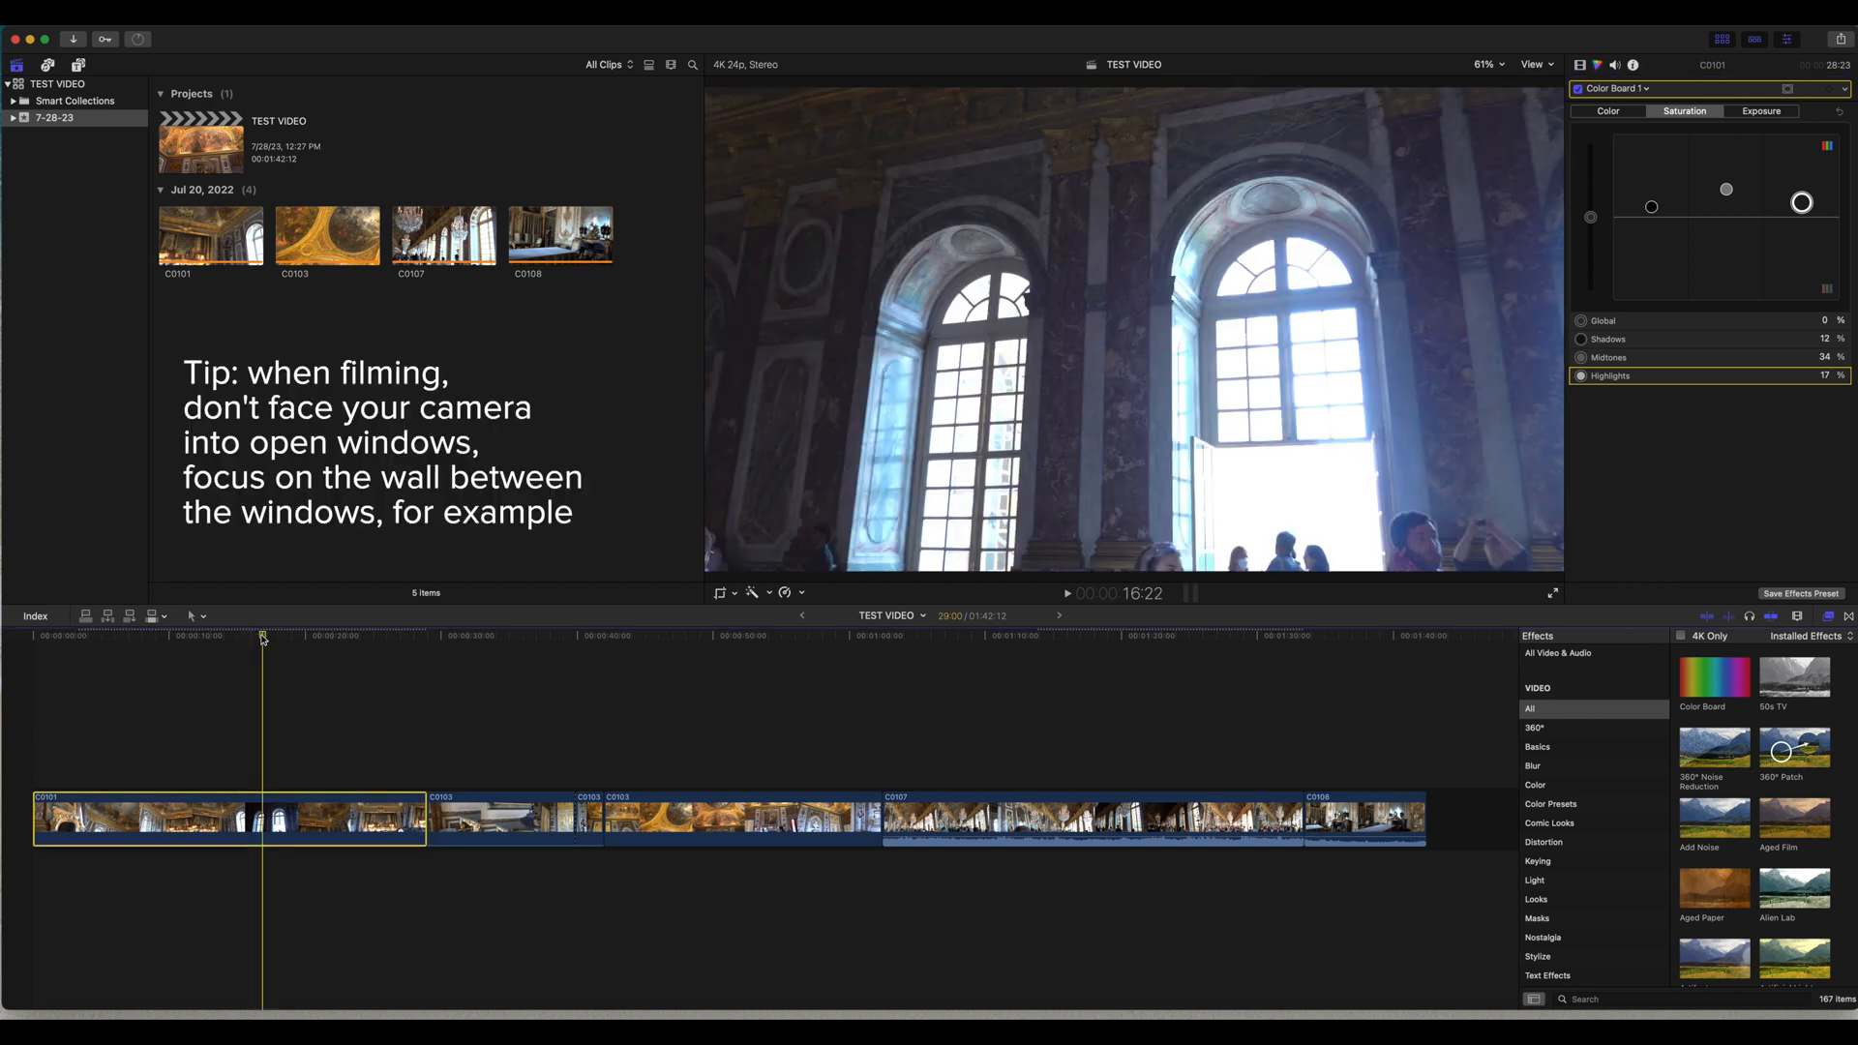
# - Blade clip C0101 on both sides of the dark window shot, just before the windows and at 19:15
pyautogui.moveTo(264, 639)
pyautogui.mouseDown()
pyautogui.moveTo(236, 644)
pyautogui.moveTo(267, 637)
pyautogui.moveTo(253, 647)
pyautogui.moveTo(303, 652)
pyautogui.moveTo(249, 651)
pyautogui.moveTo(354, 685)
pyautogui.moveTo(353, 641)
pyautogui.moveTo(299, 663)
pyautogui.moveTo(356, 669)
pyautogui.moveTo(240, 685)
pyautogui.moveTo(261, 642)
pyautogui.moveTo(300, 643)
pyautogui.mouseUp()
pyautogui.press('b')
pyautogui.click(246, 821)
pyautogui.click(299, 820)
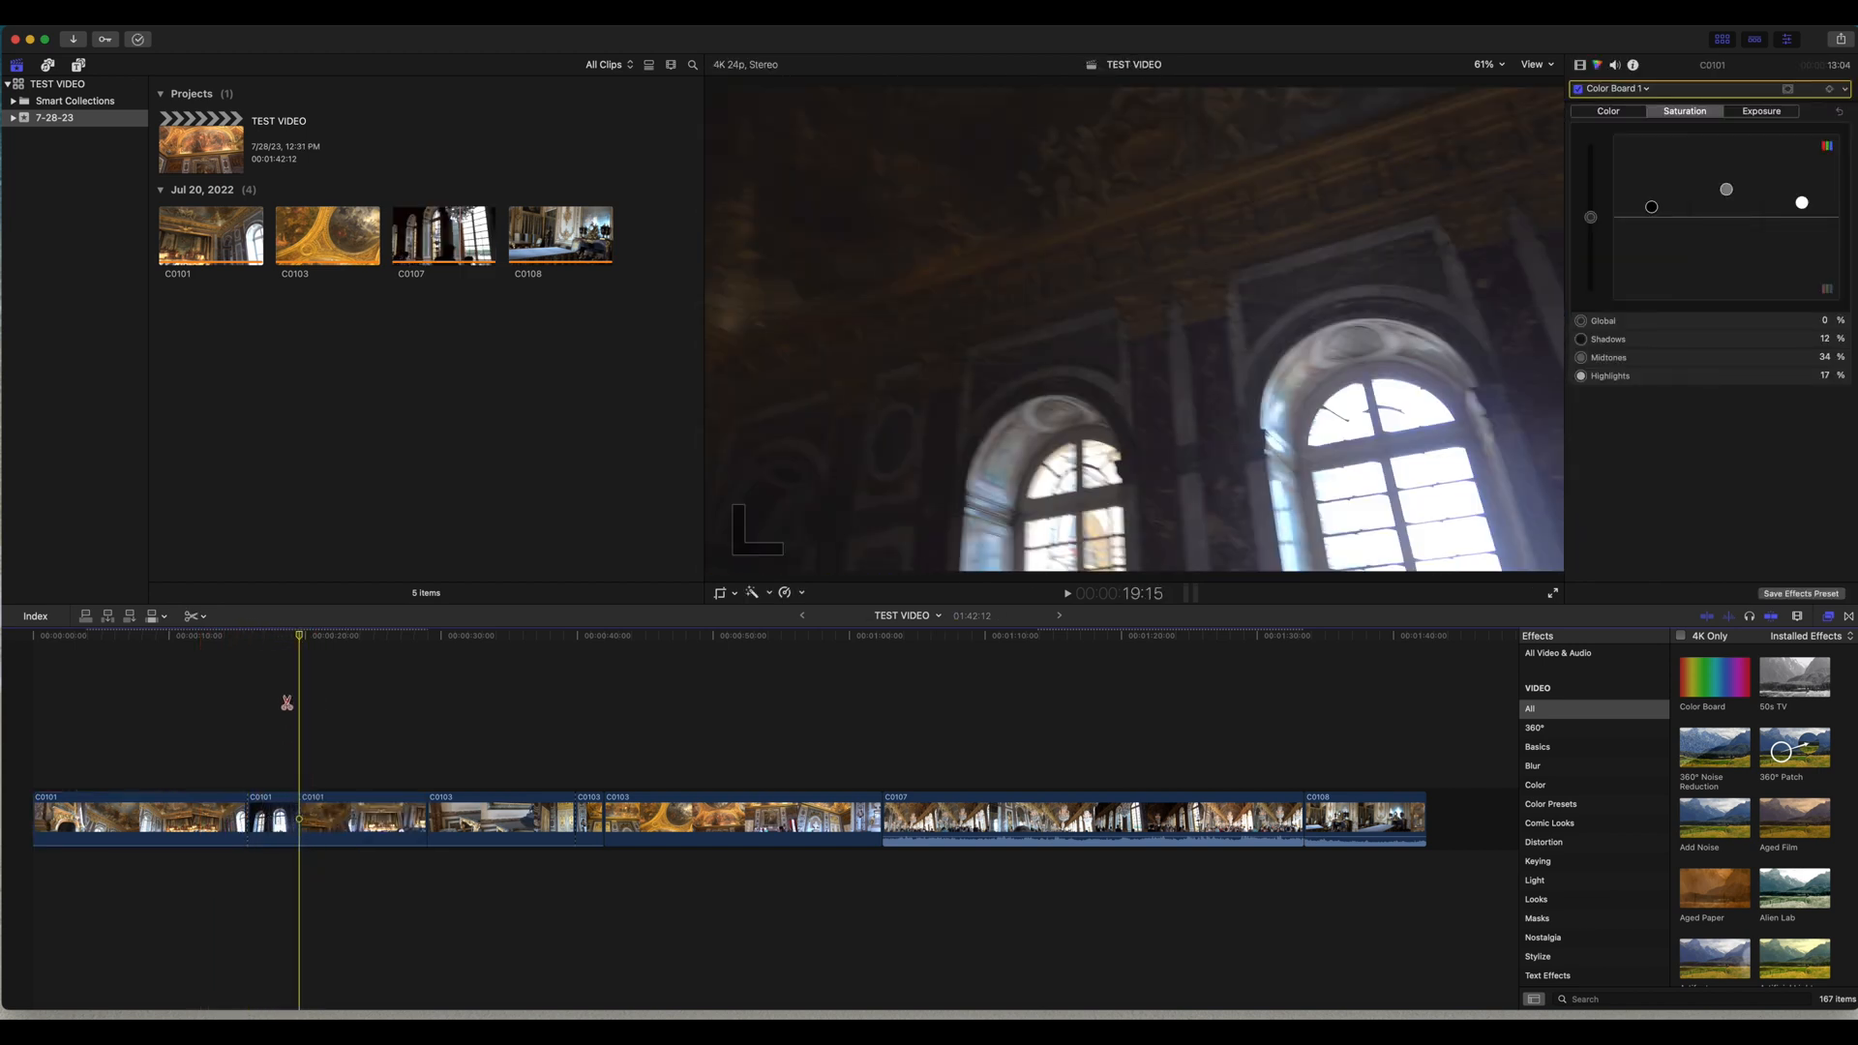
# - Reset the saturation of the C0101 segment after the window shot, then raise it to about 50% shadows, 29% midtones and 35% highlights
pyautogui.click(273, 640)
pyautogui.moveTo(274, 638); pyautogui.dragTo(353, 643)
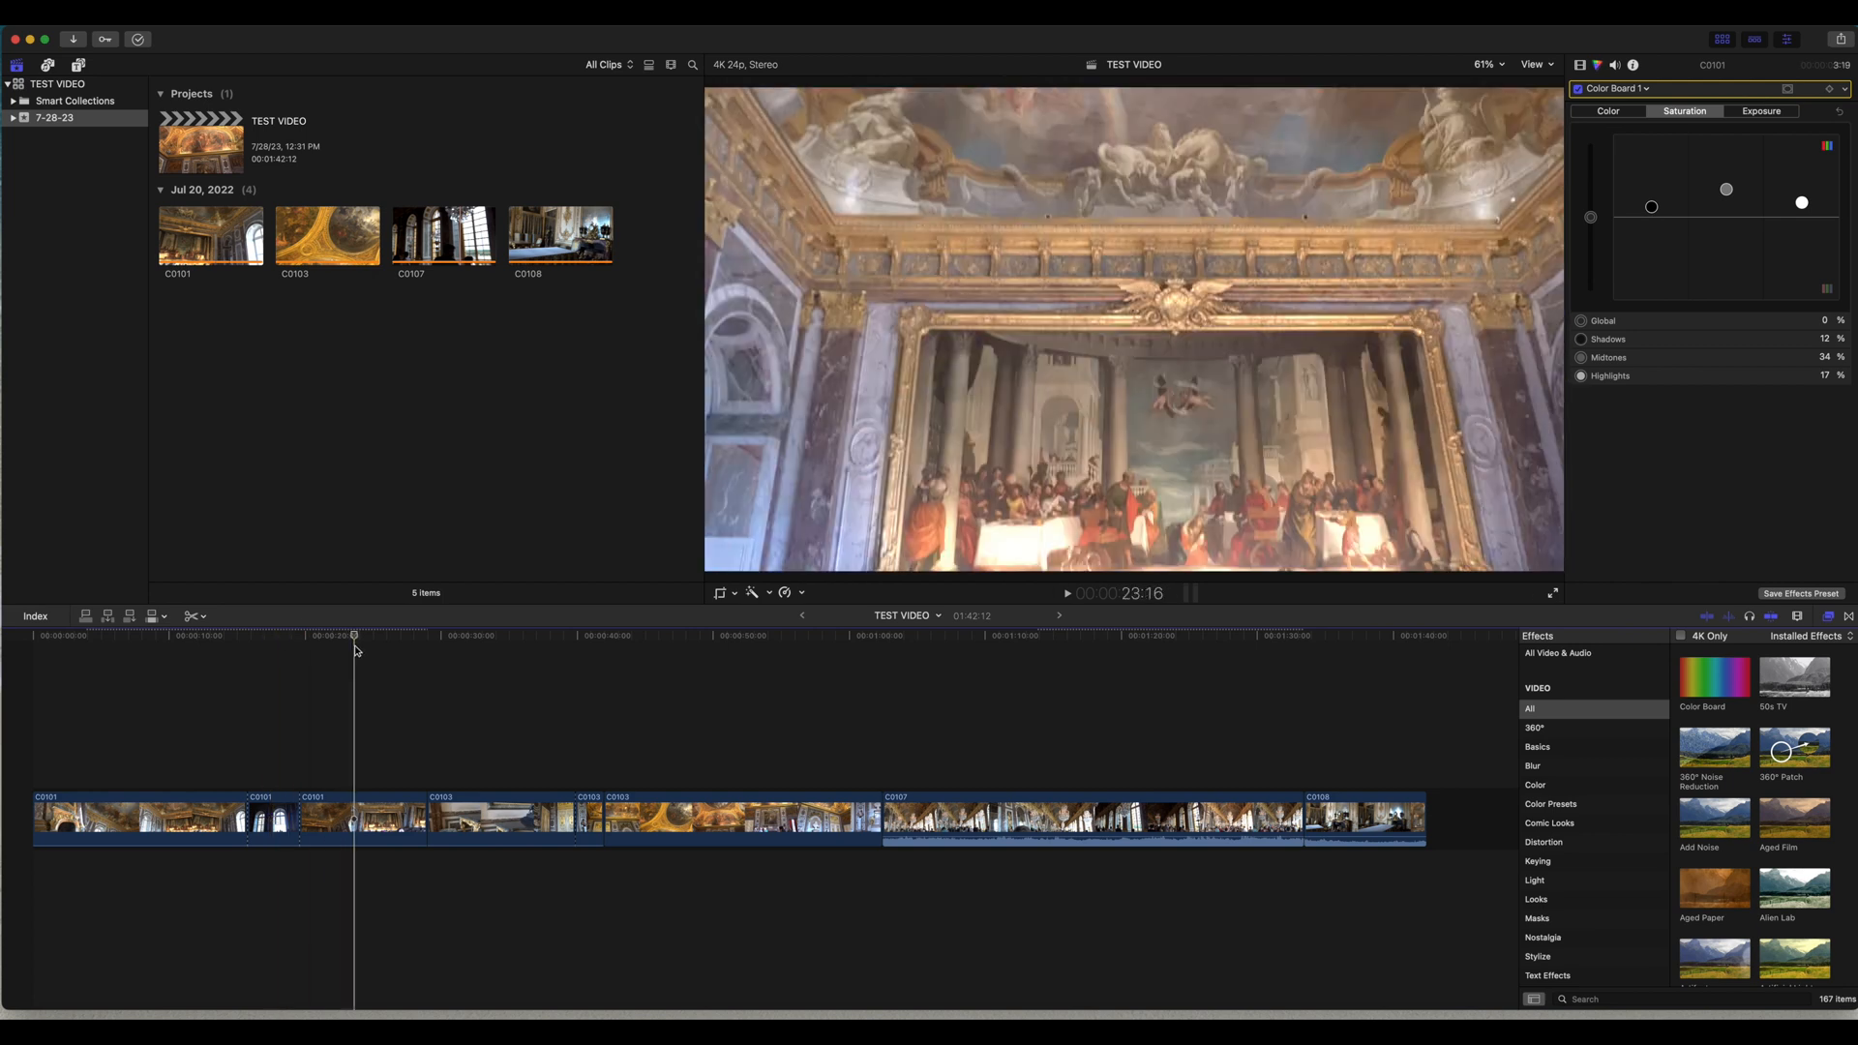
pyautogui.press('a')
pyautogui.click(390, 819)
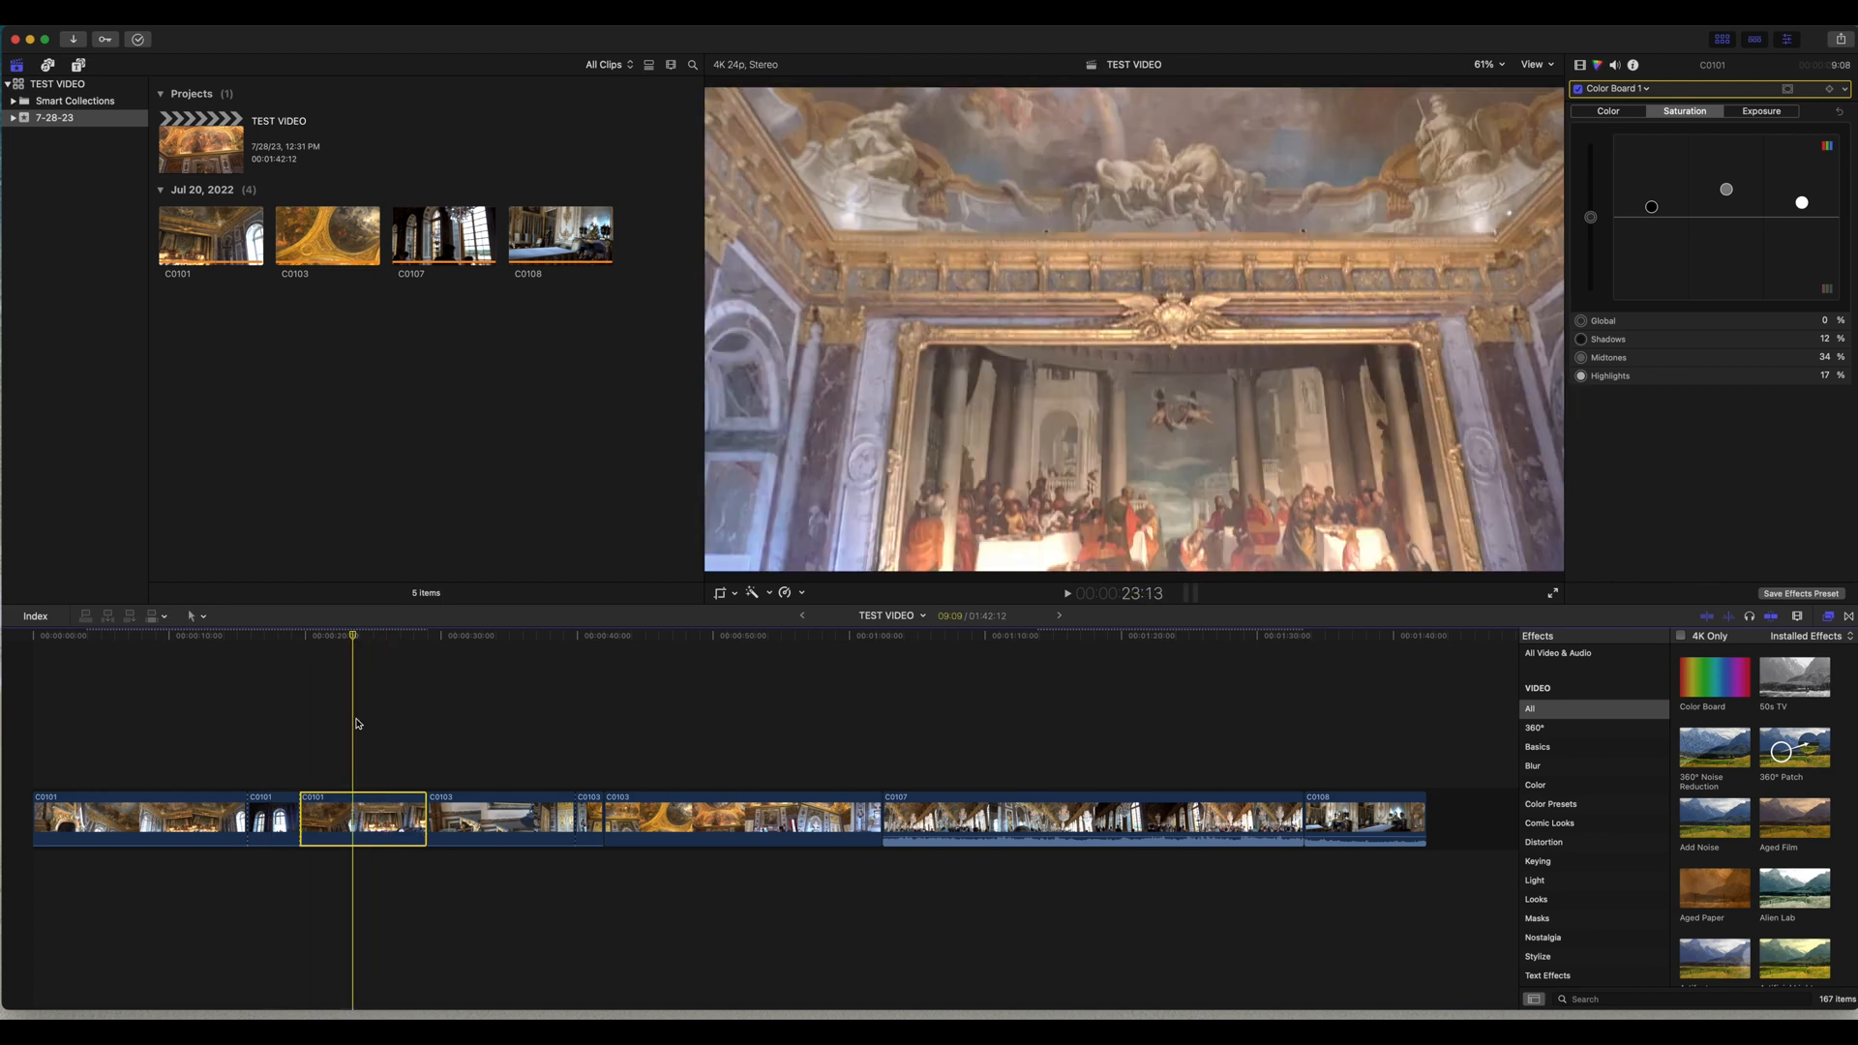
pyautogui.click(1839, 113)
pyautogui.moveTo(1802, 218); pyautogui.dragTo(1729, 209)
pyautogui.click(1761, 110)
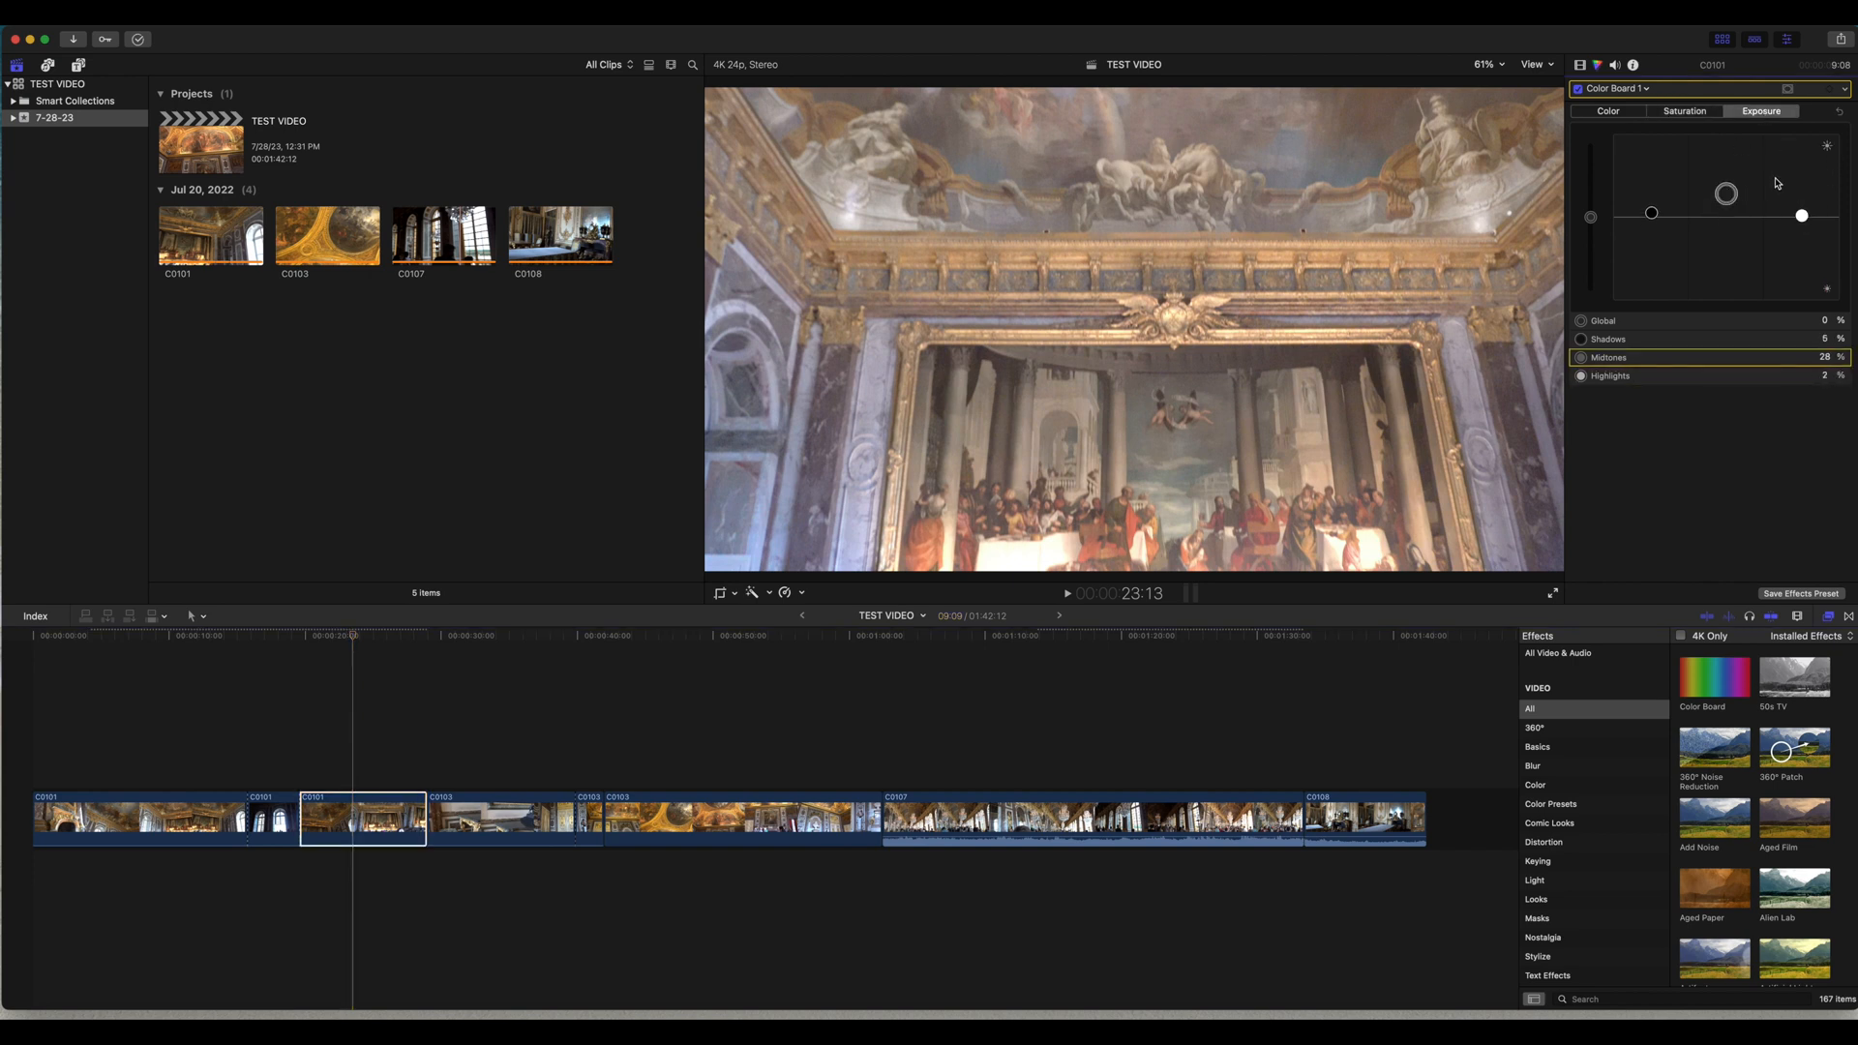
pyautogui.click(1704, 113)
pyautogui.moveTo(1803, 211); pyautogui.dragTo(1726, 192)
pyautogui.moveTo(1651, 216); pyautogui.dragTo(1658, 194)
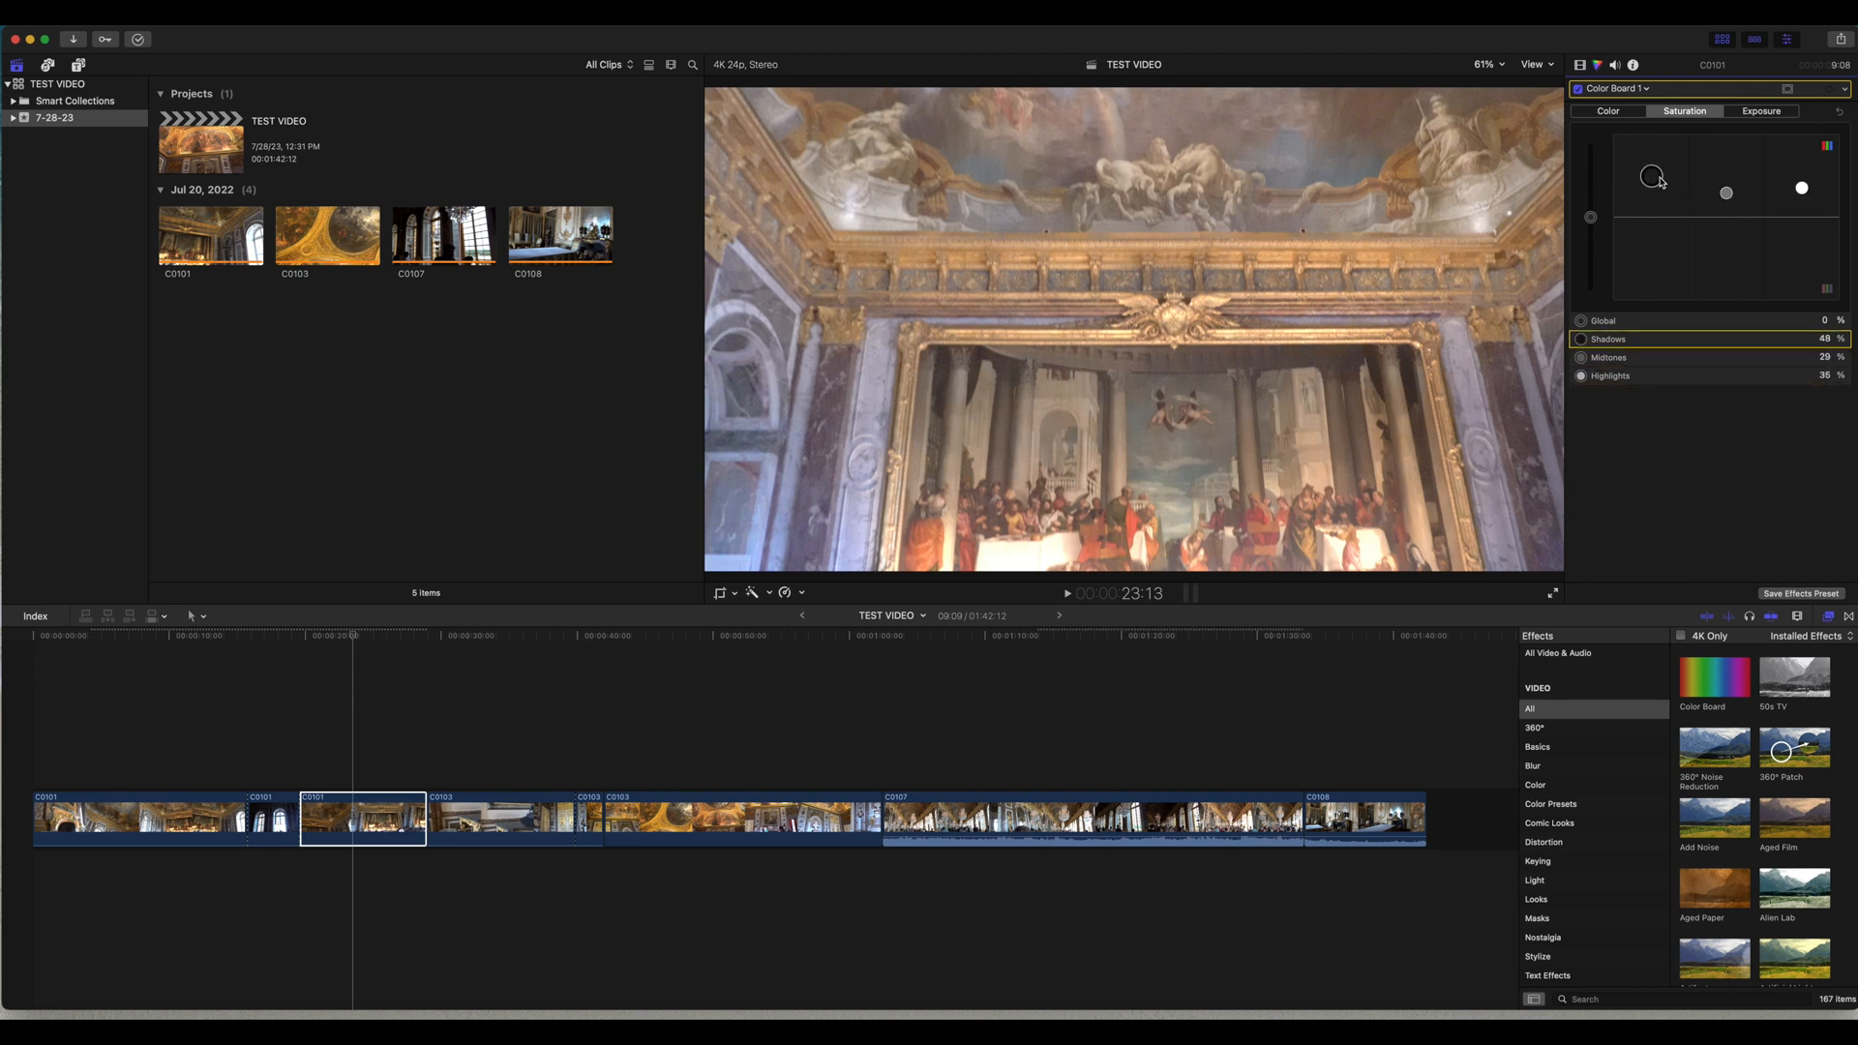
# - Reset the segment's exposure with a slight highlights adjustment, and set its shadows saturation to 35%
pyautogui.click(1788, 111)
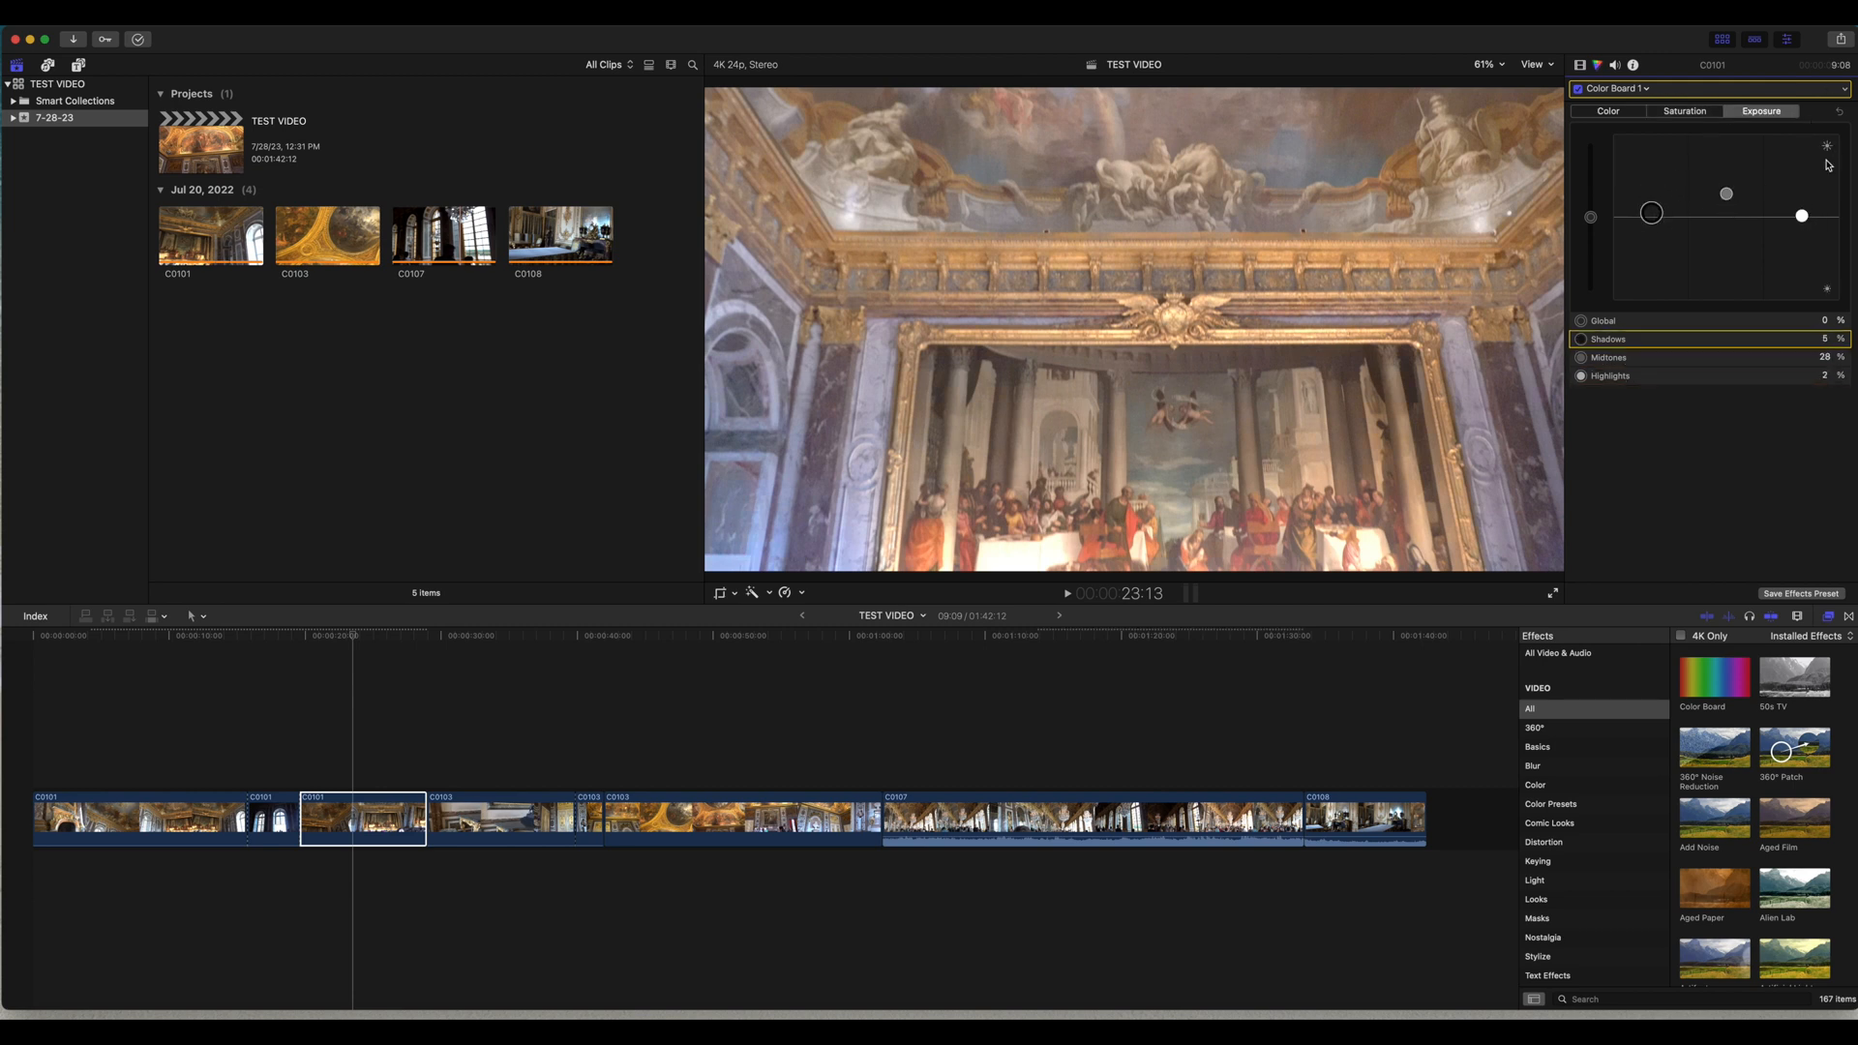
pyautogui.click(1840, 113)
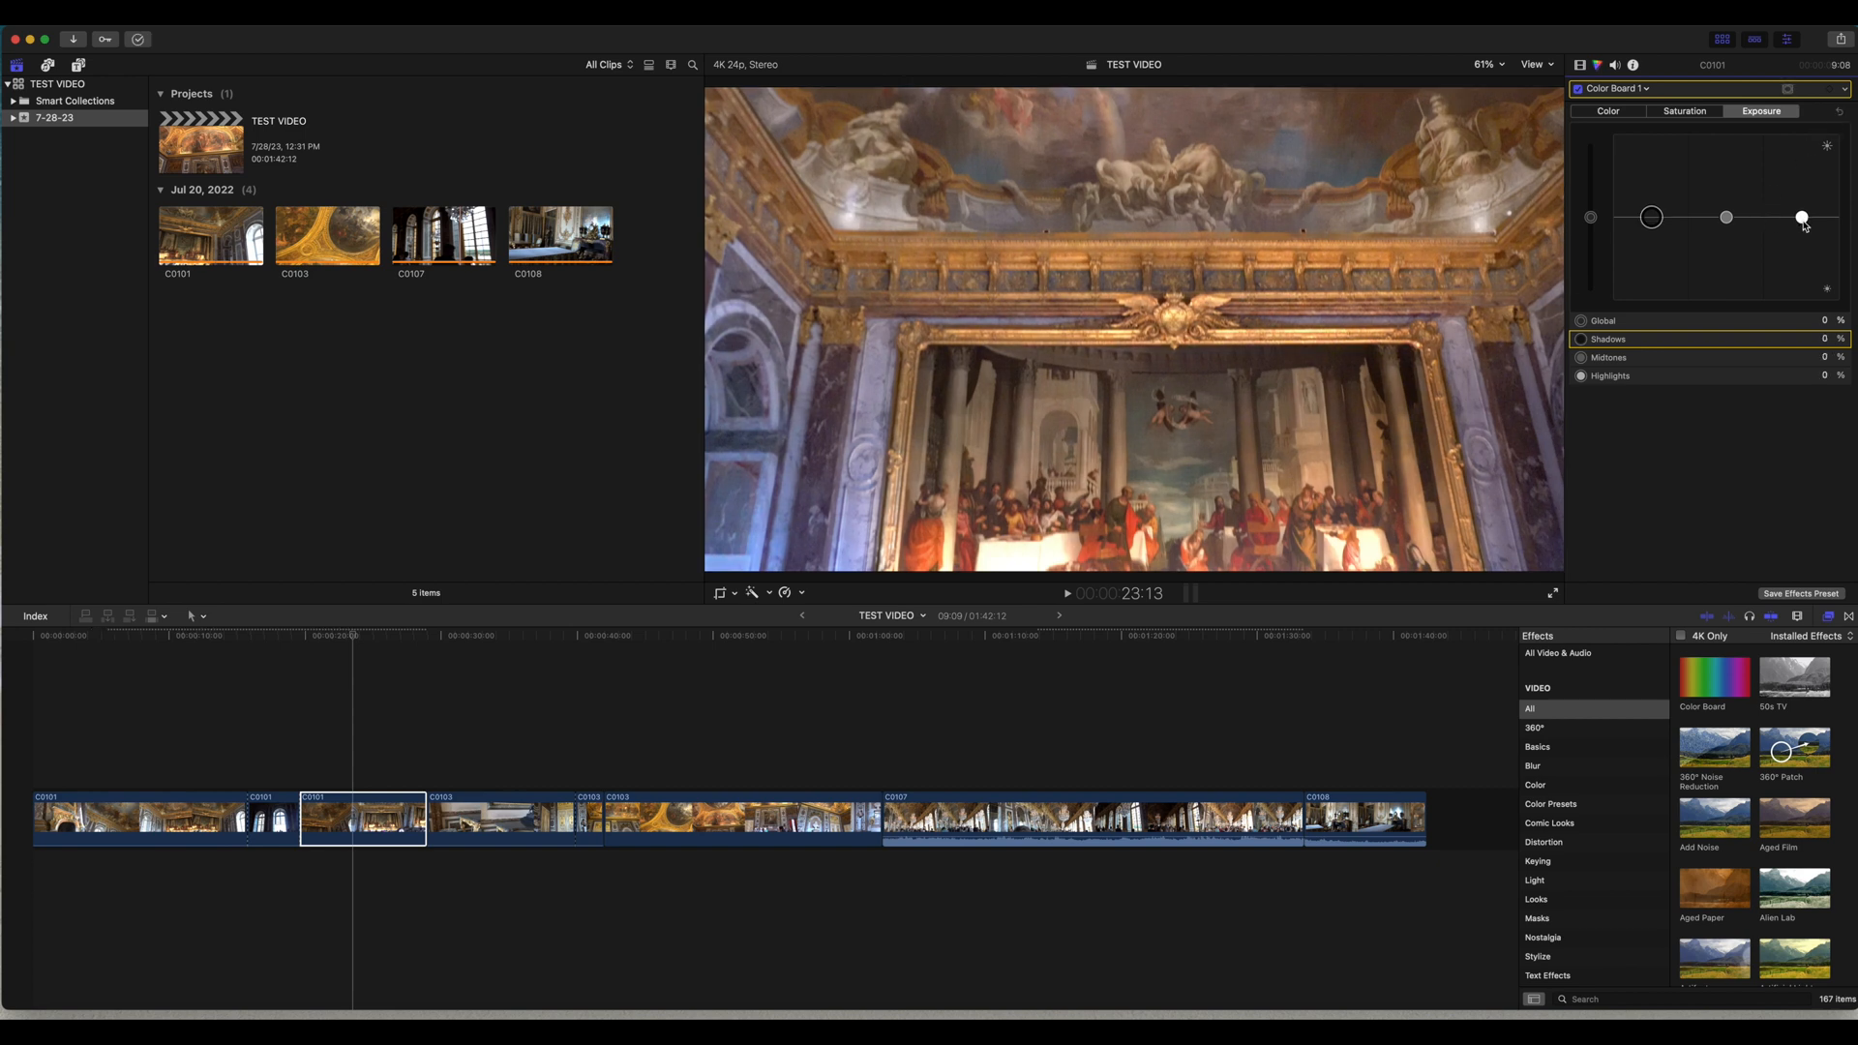
pyautogui.moveTo(1803, 225)
pyautogui.mouseDown()
pyautogui.moveTo(1726, 215)
pyautogui.moveTo(1805, 214)
pyautogui.mouseUp()
pyautogui.click(1704, 115)
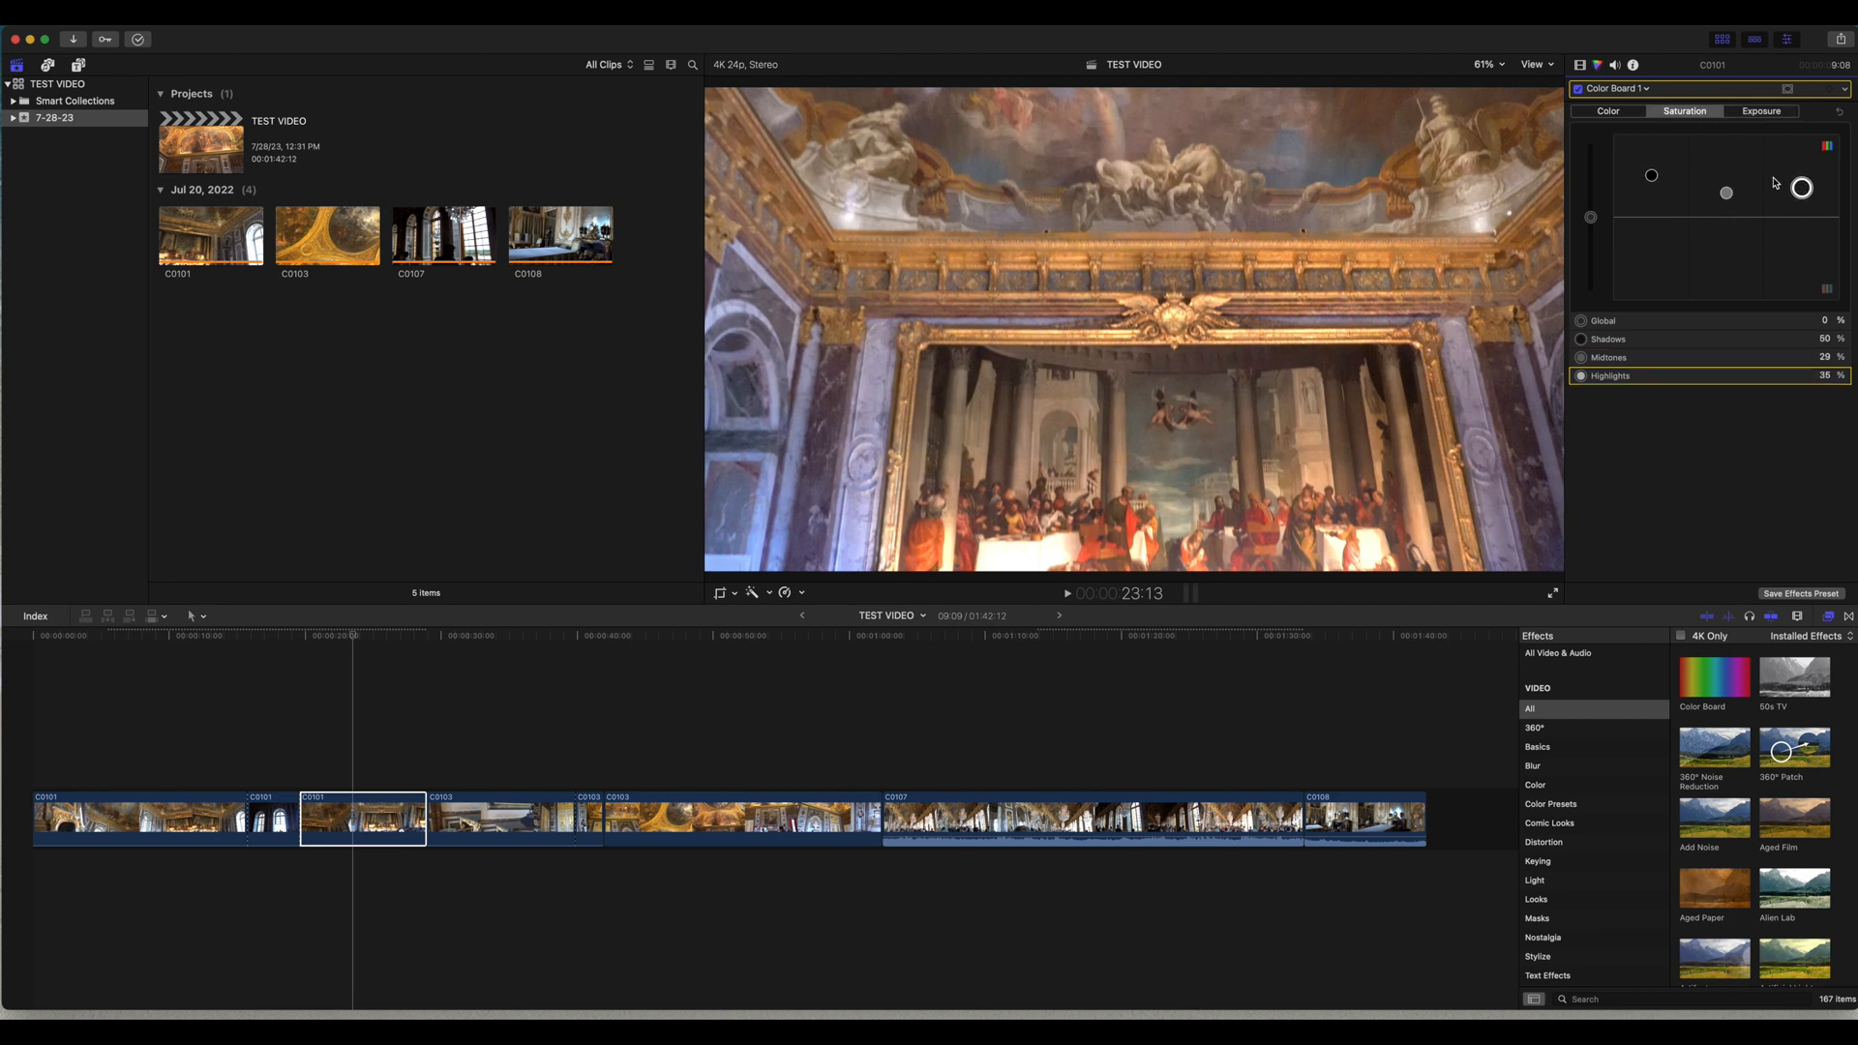
pyautogui.moveTo(1654, 180); pyautogui.dragTo(1652, 190)
# - Copy the corrected C0101 segment's attributes and paste its Color Board 1 effect and Volume onto the first C0101 clip
pyautogui.click(372, 820)
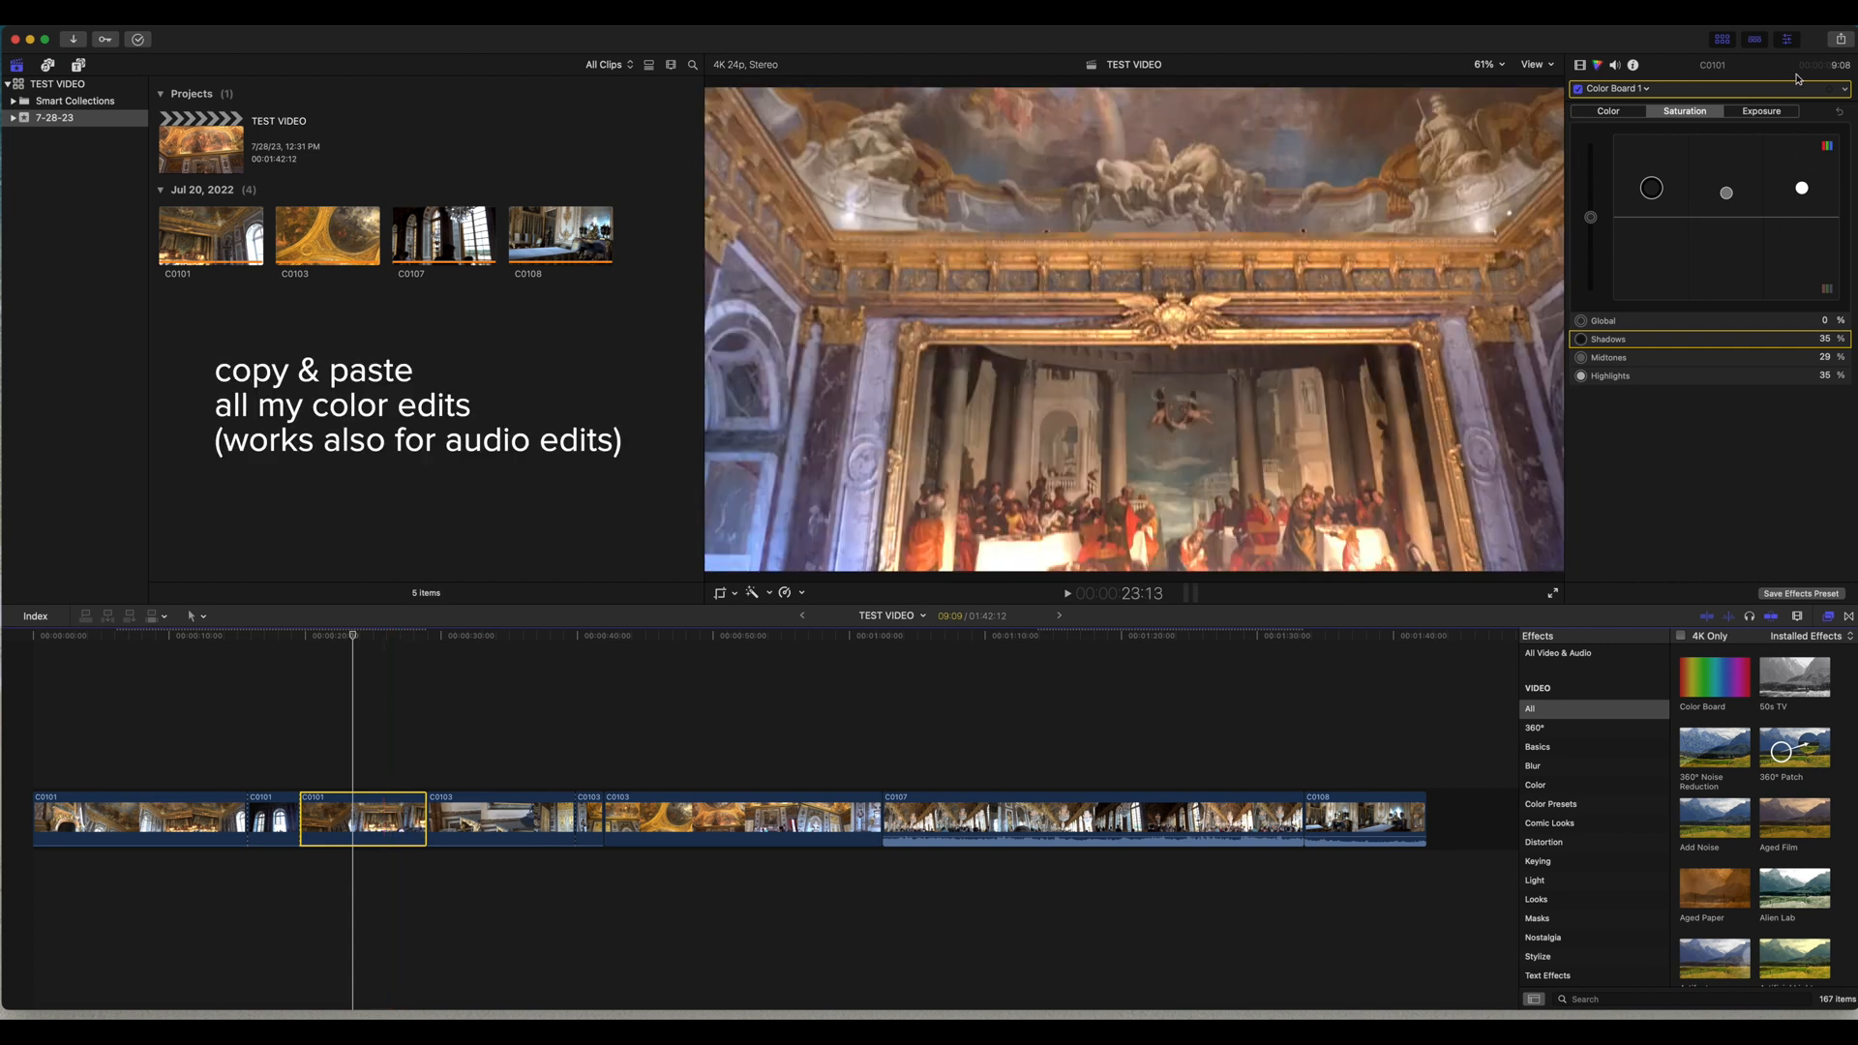
pyautogui.moveTo(352, 636); pyautogui.dragTo(114, 688)
pyautogui.click(181, 813)
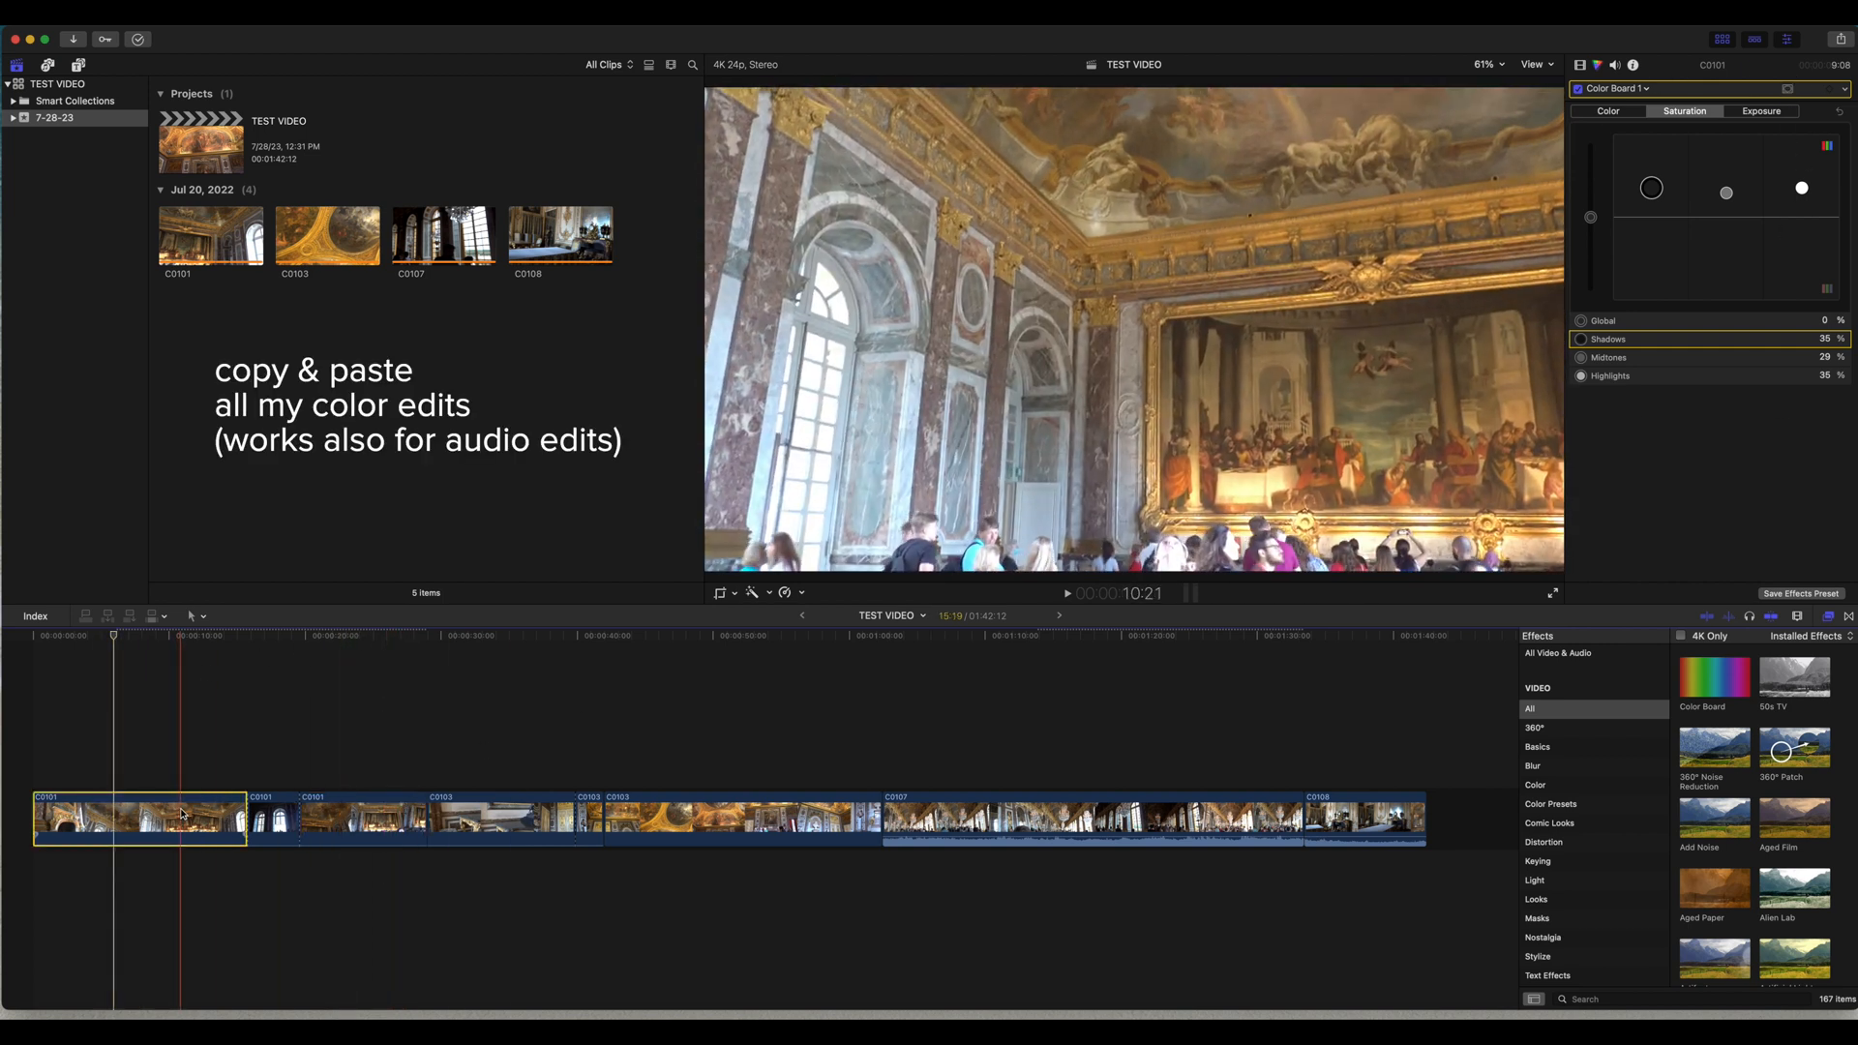
pyautogui.click(344, 820)
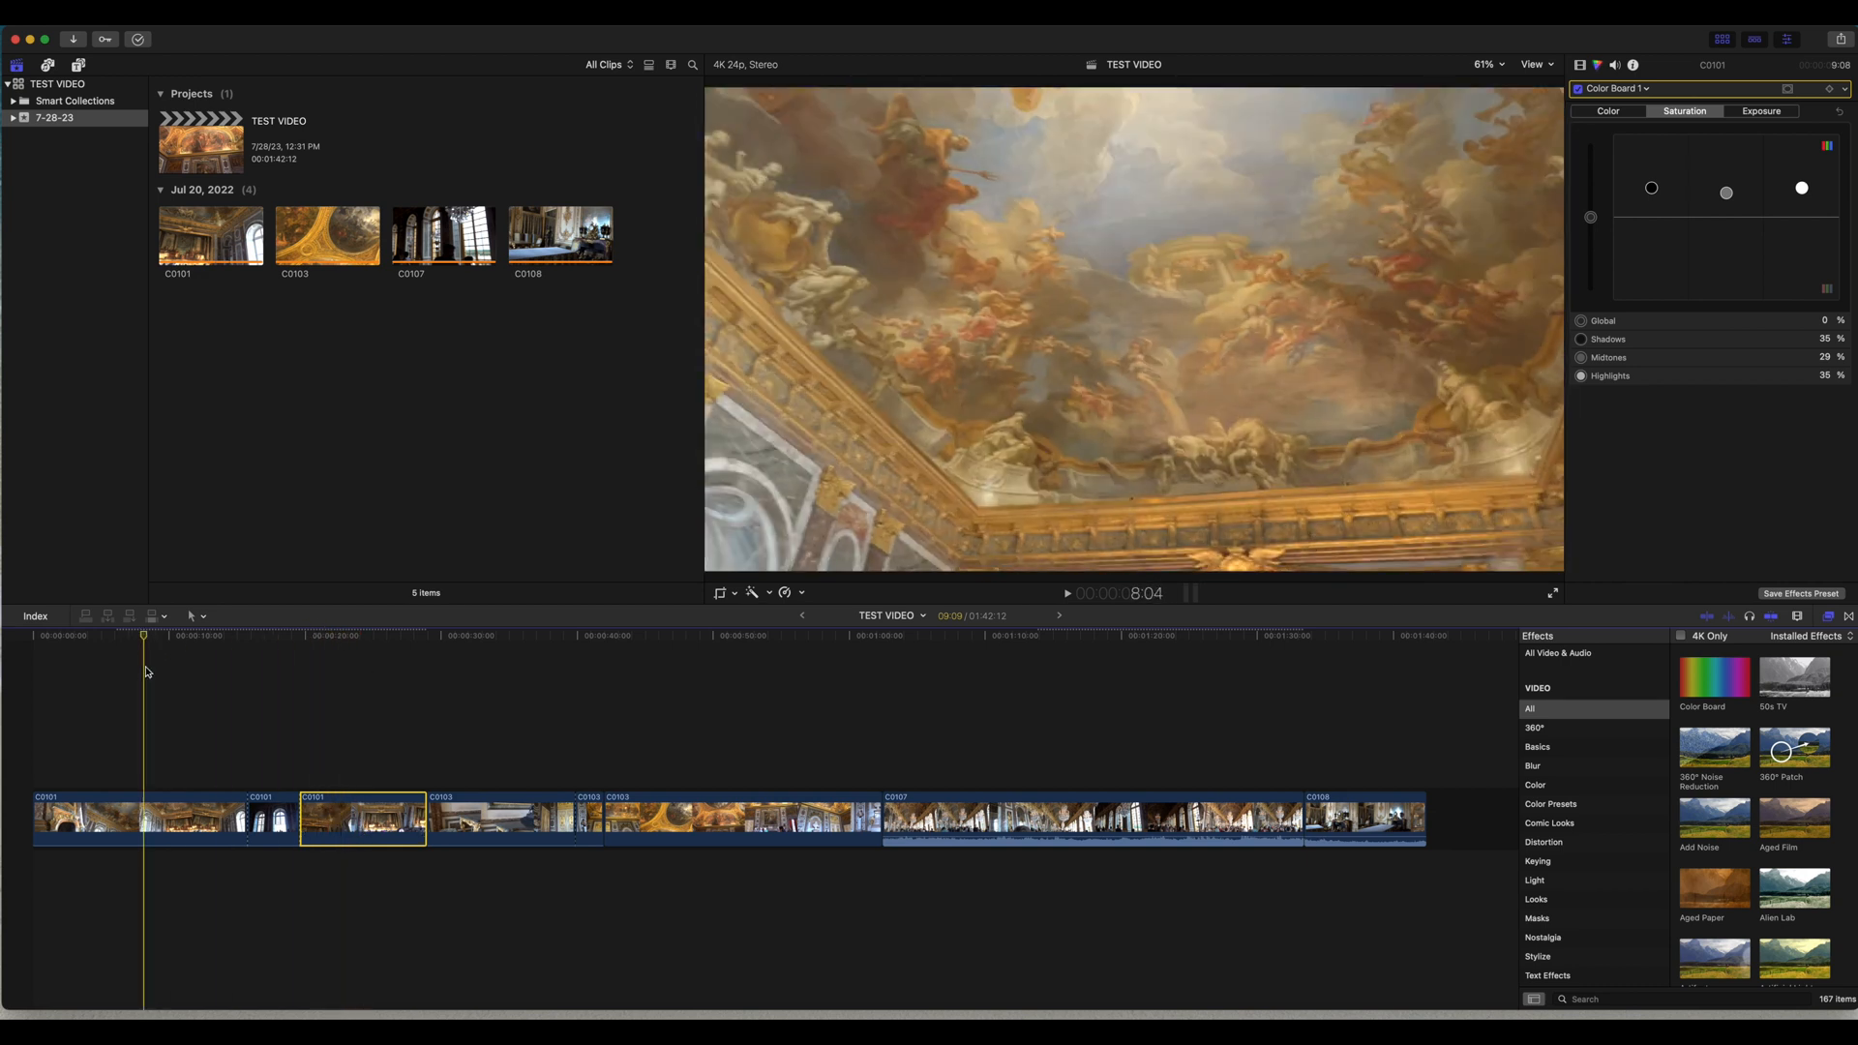
pyautogui.click(176, 822)
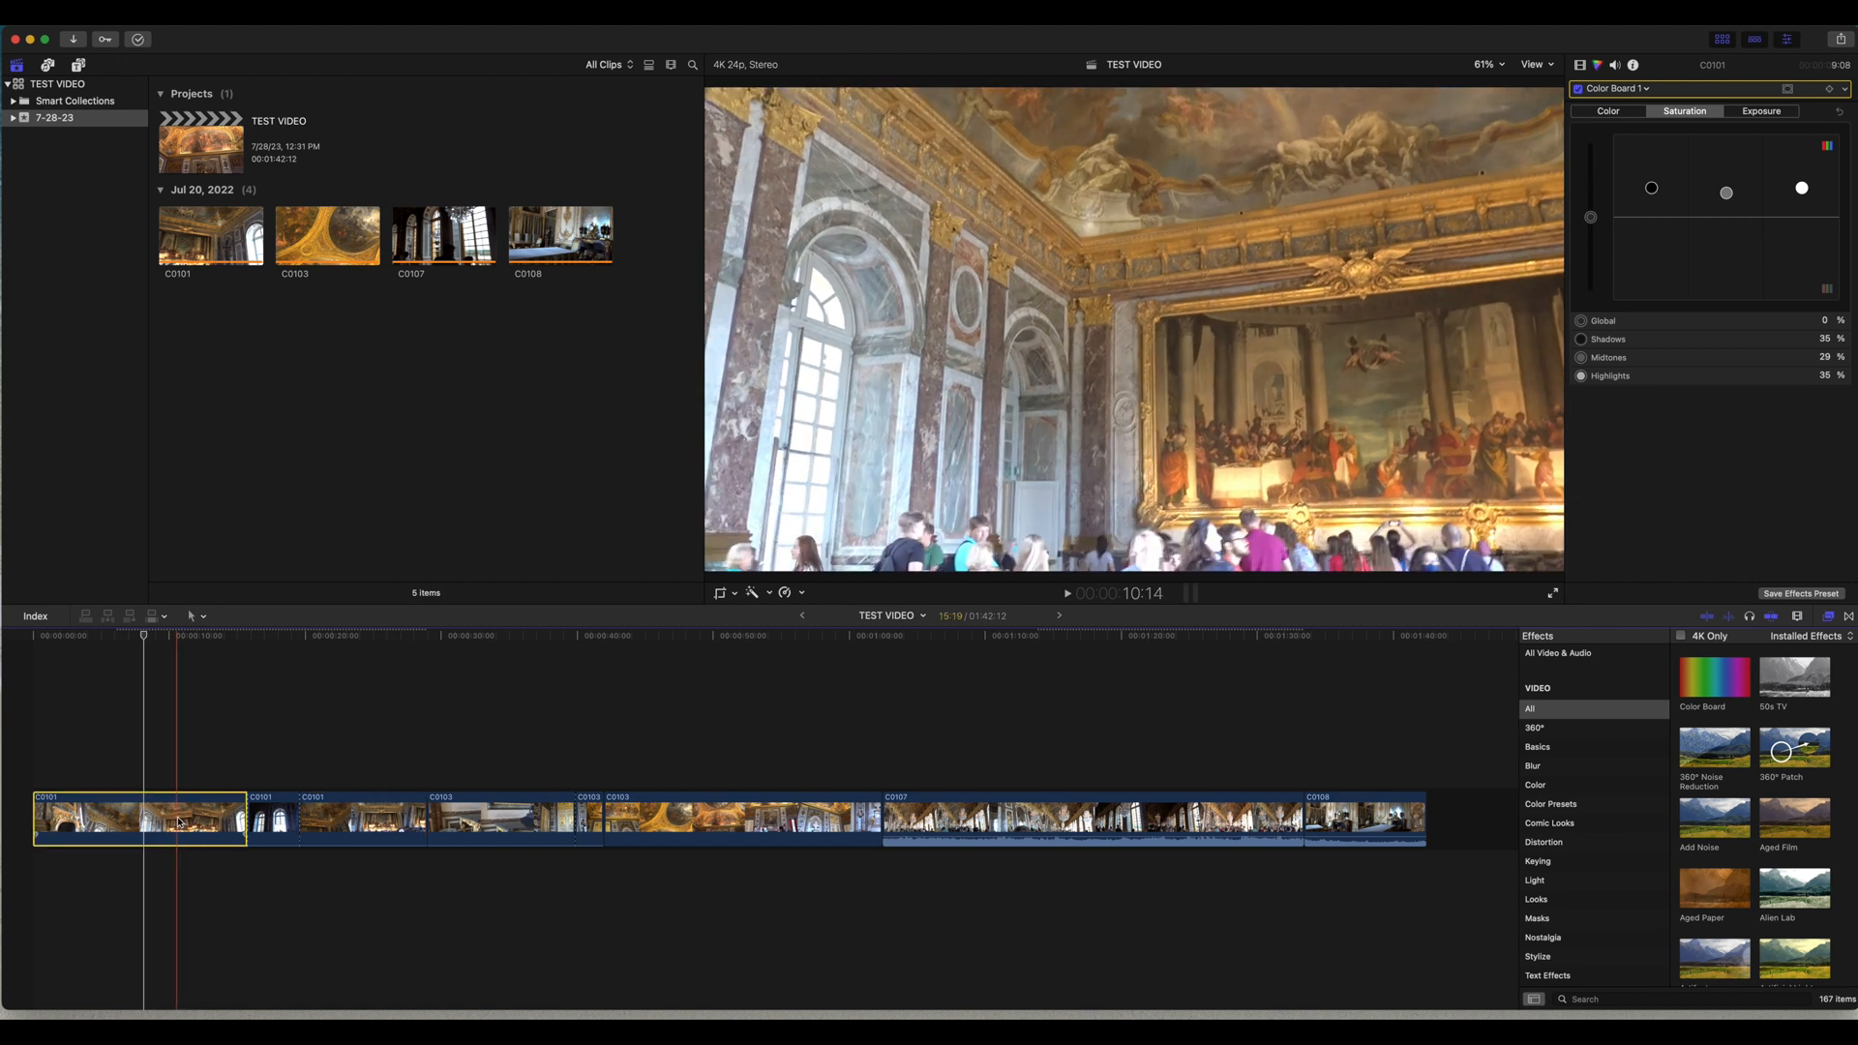
pyautogui.click(117, 13)
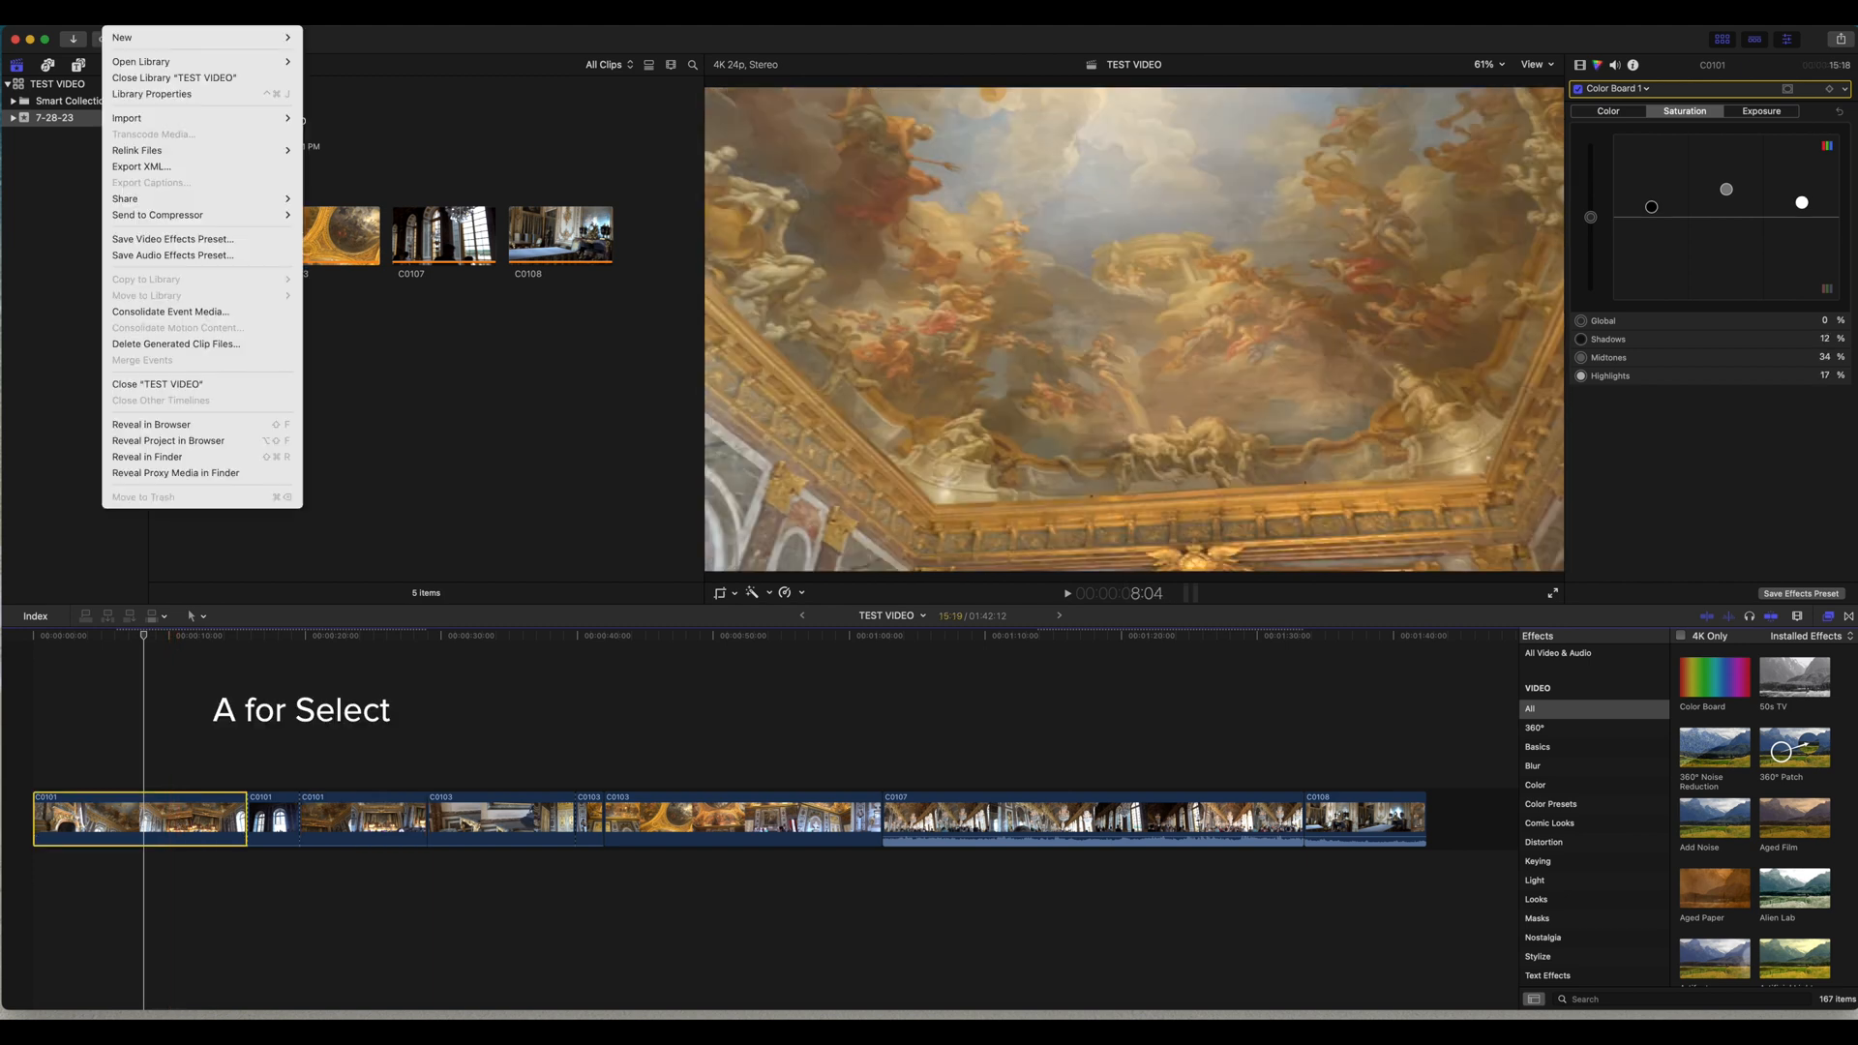
pyautogui.moveTo(147, 12)
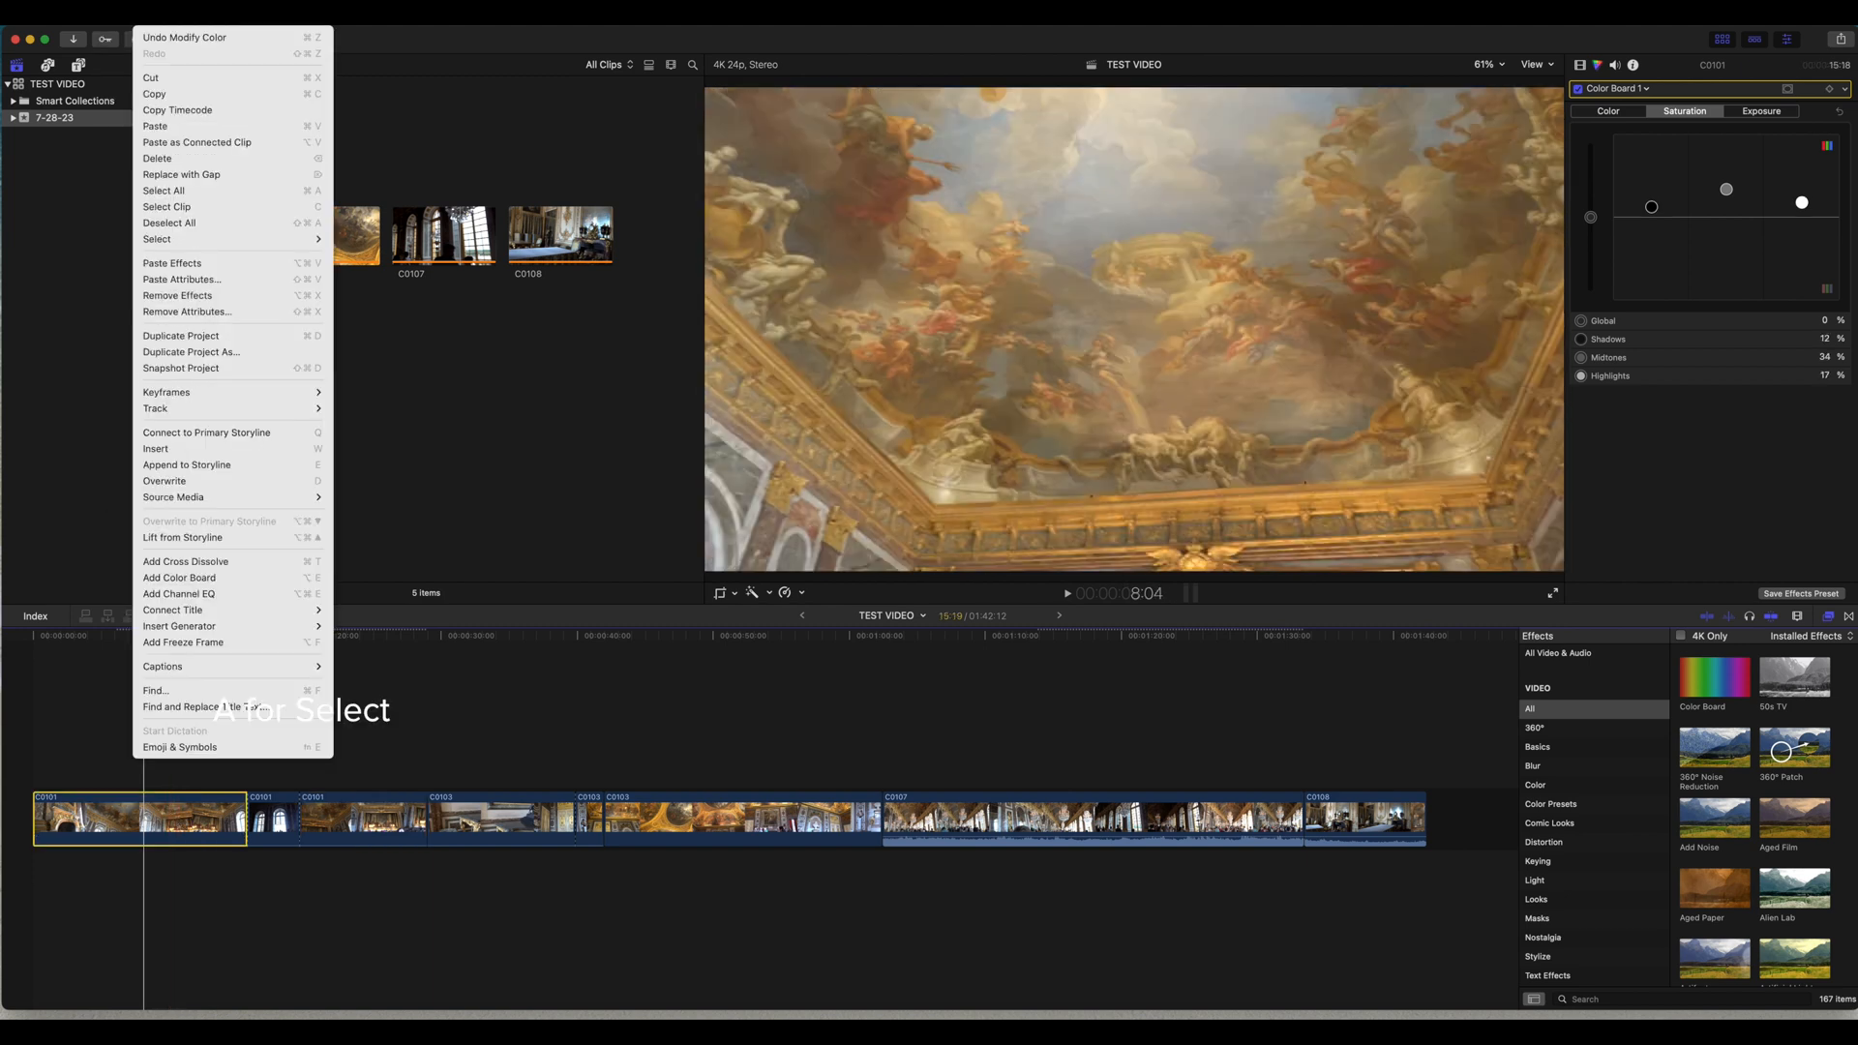
pyautogui.click(207, 281)
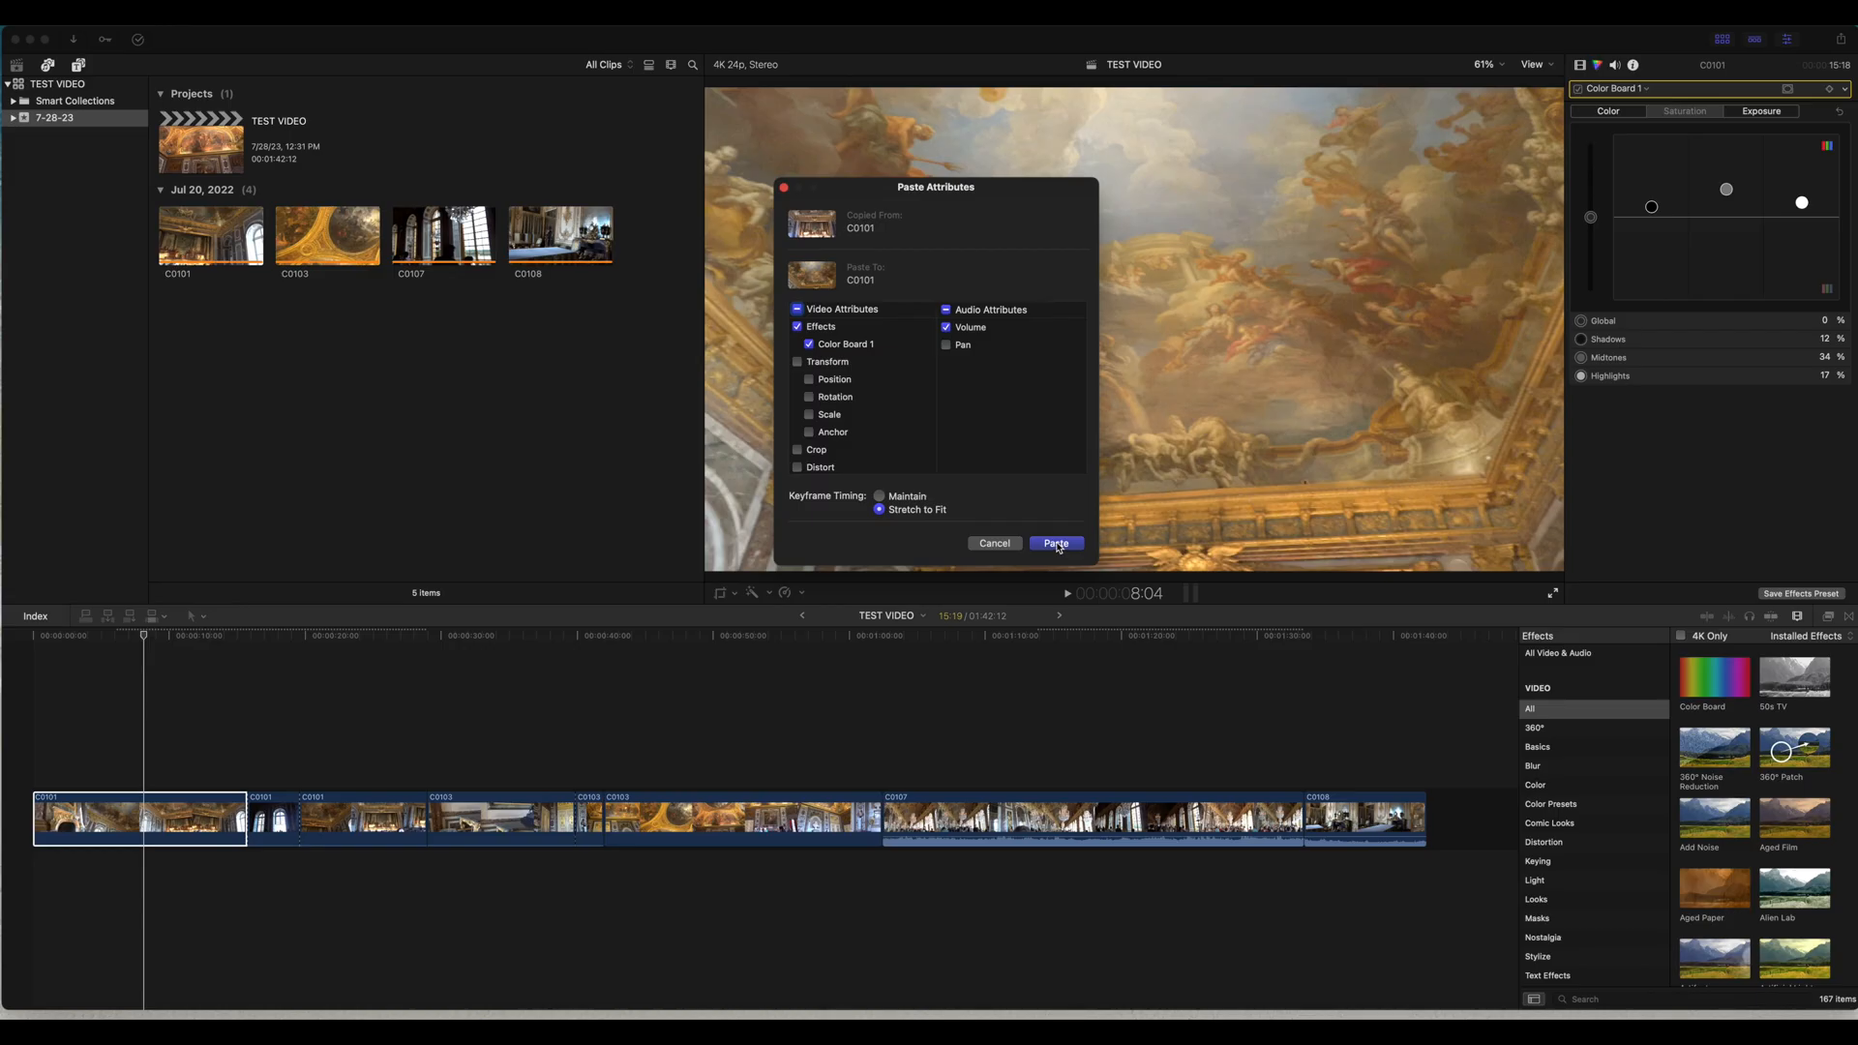
pyautogui.click(1519, 818)
# - Compare the color of the first C0101 clip with the C0101 segment after the window shot
pyautogui.moveTo(146, 637); pyautogui.dragTo(375, 699)
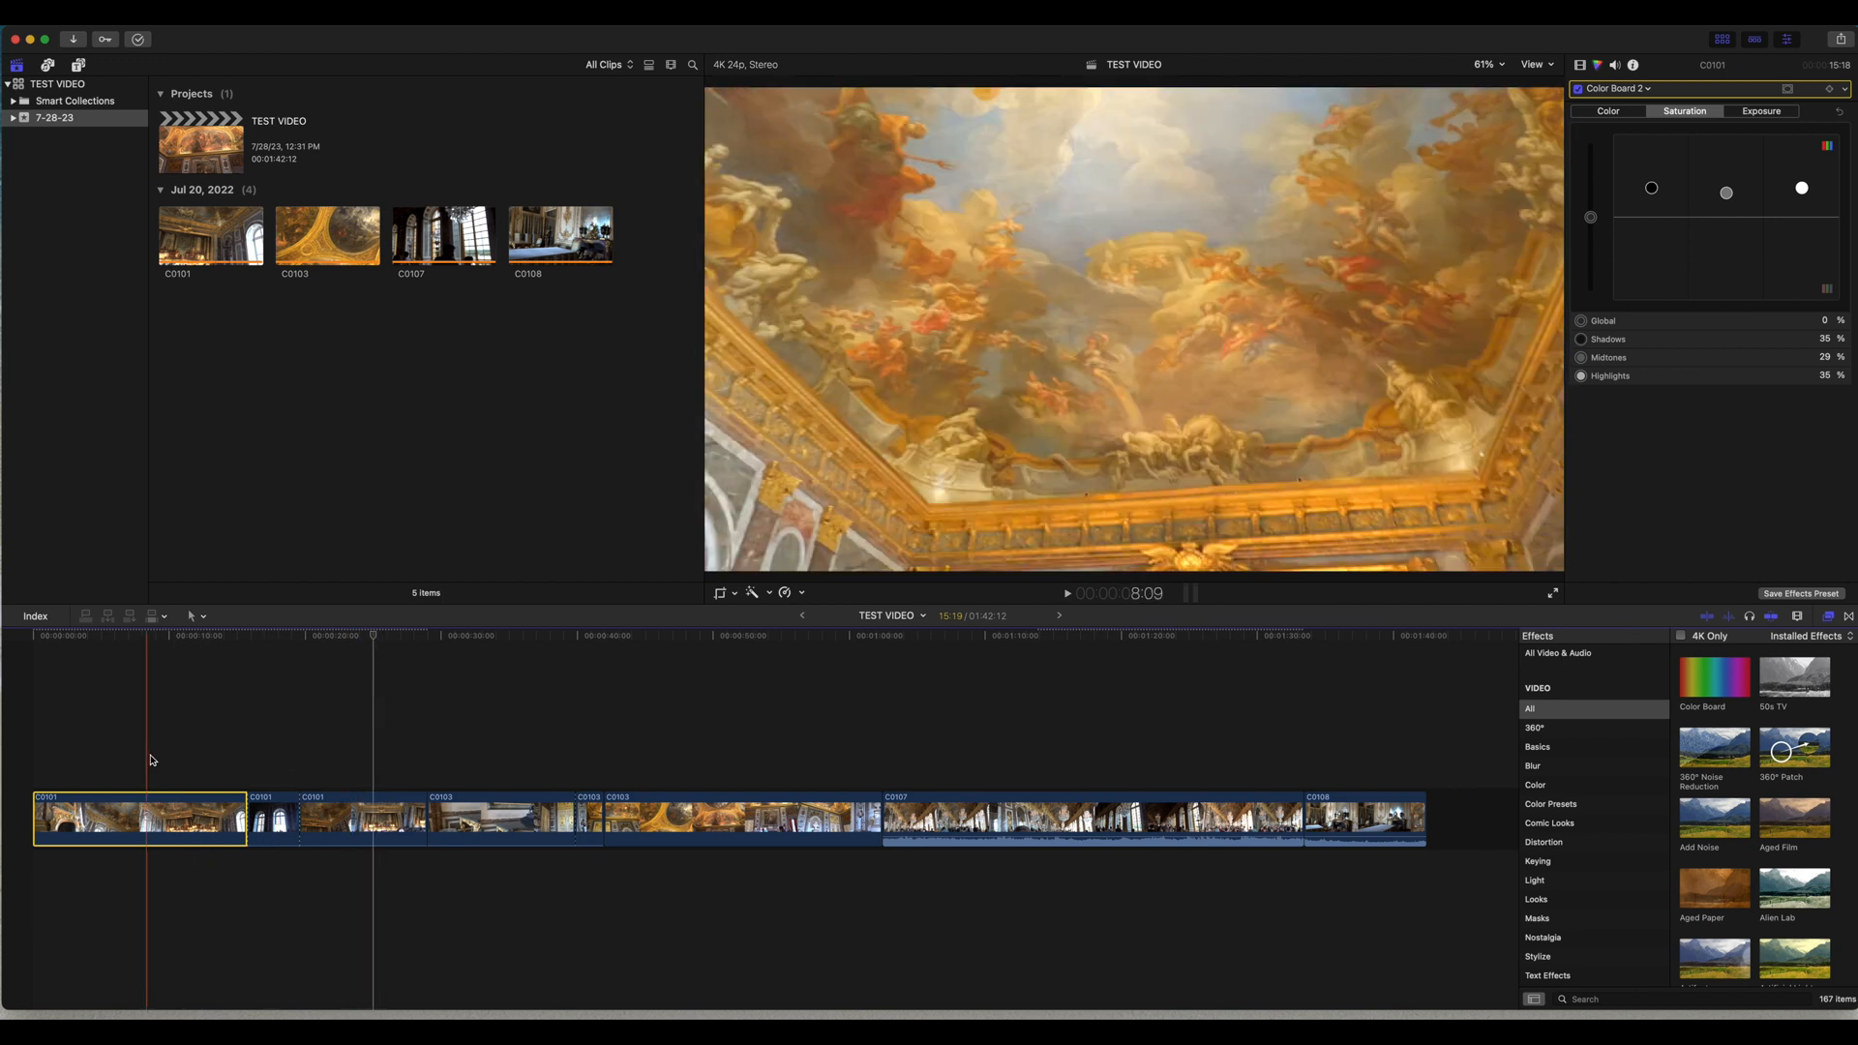
pyautogui.click(369, 829)
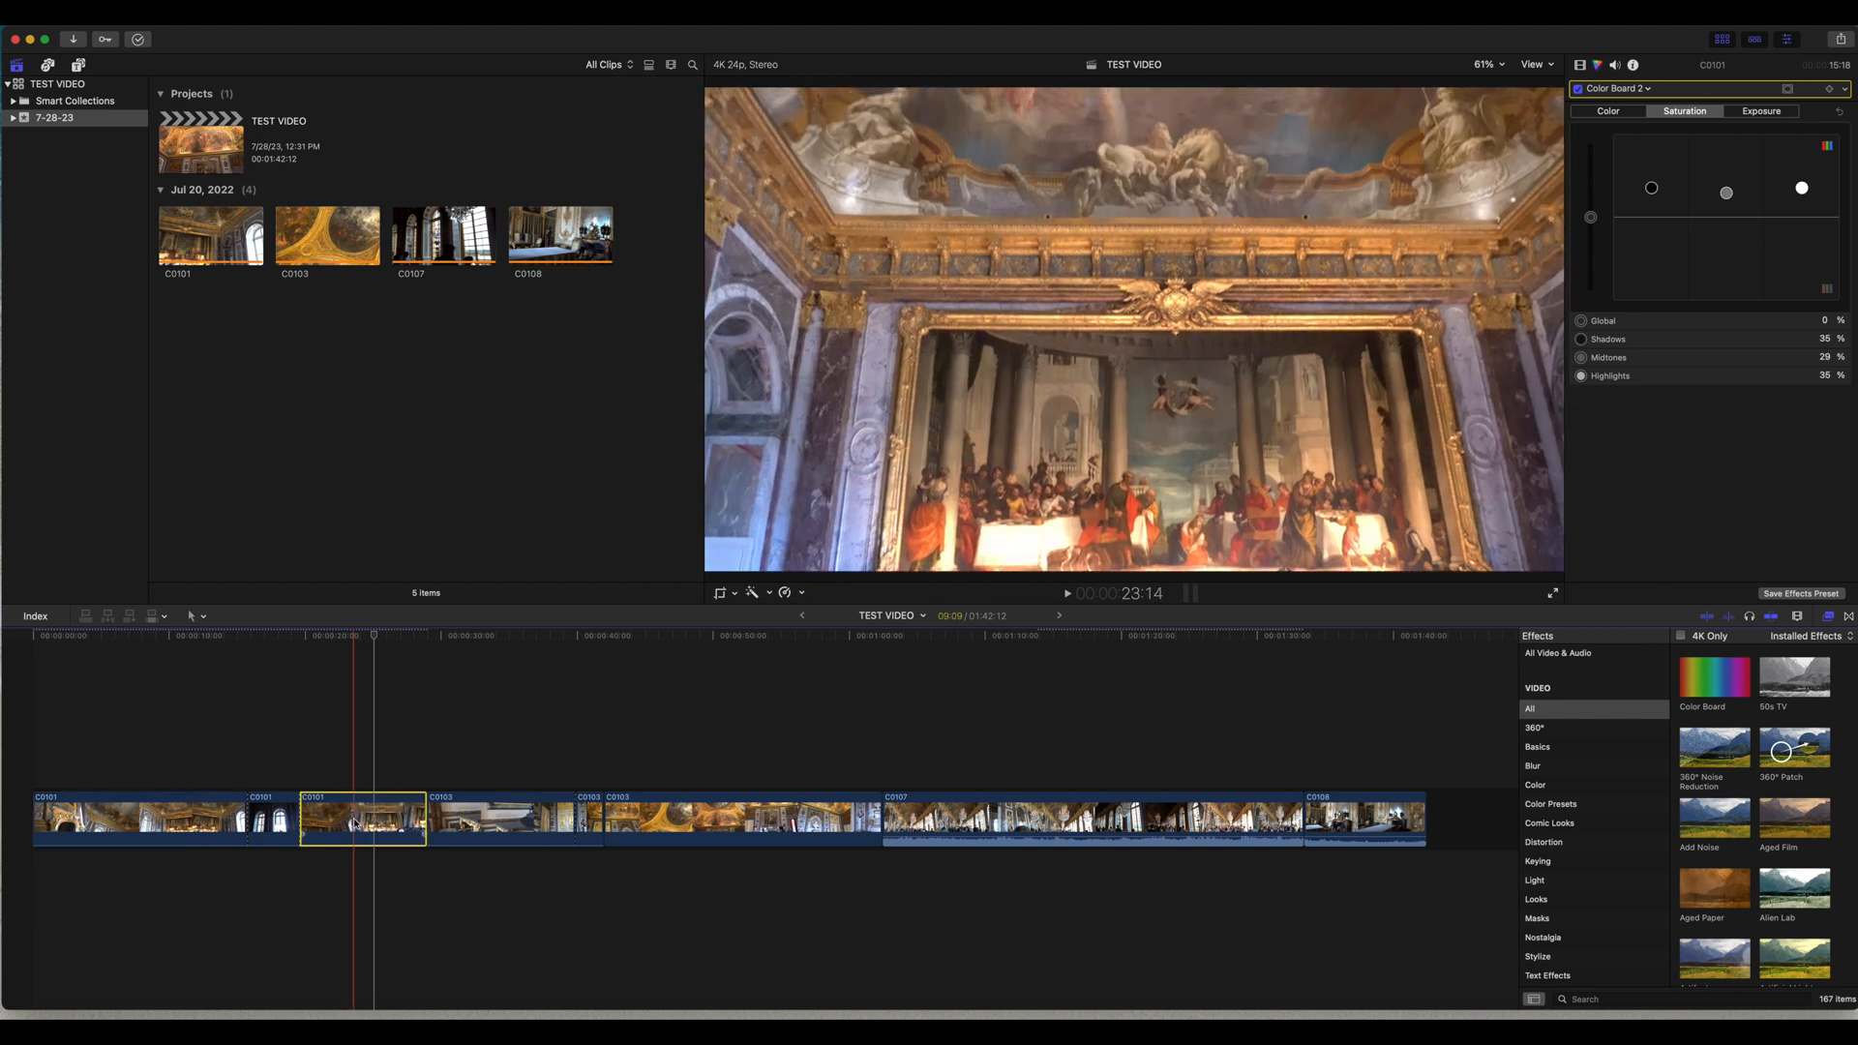